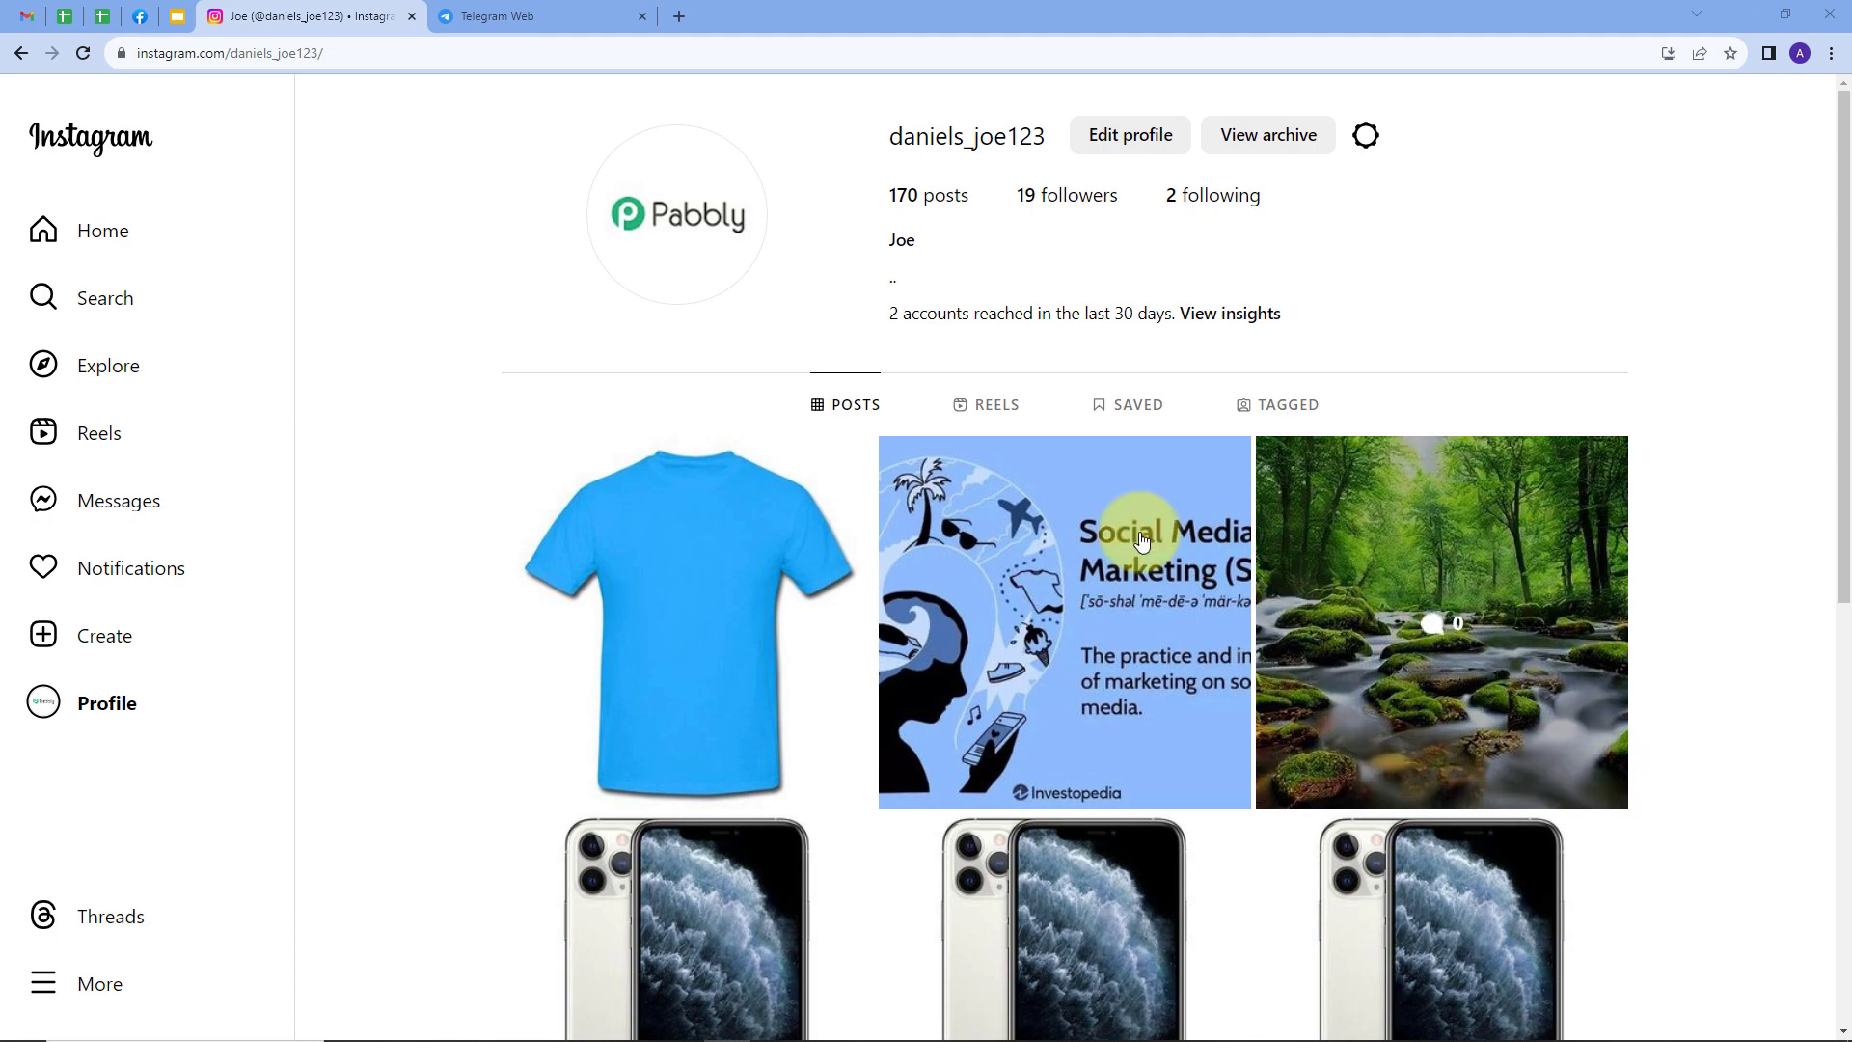
Switch between the Instagram and Telegram Web tabs, ending on the empty Demo channel
left_click(567, 20)
left_click(296, 14)
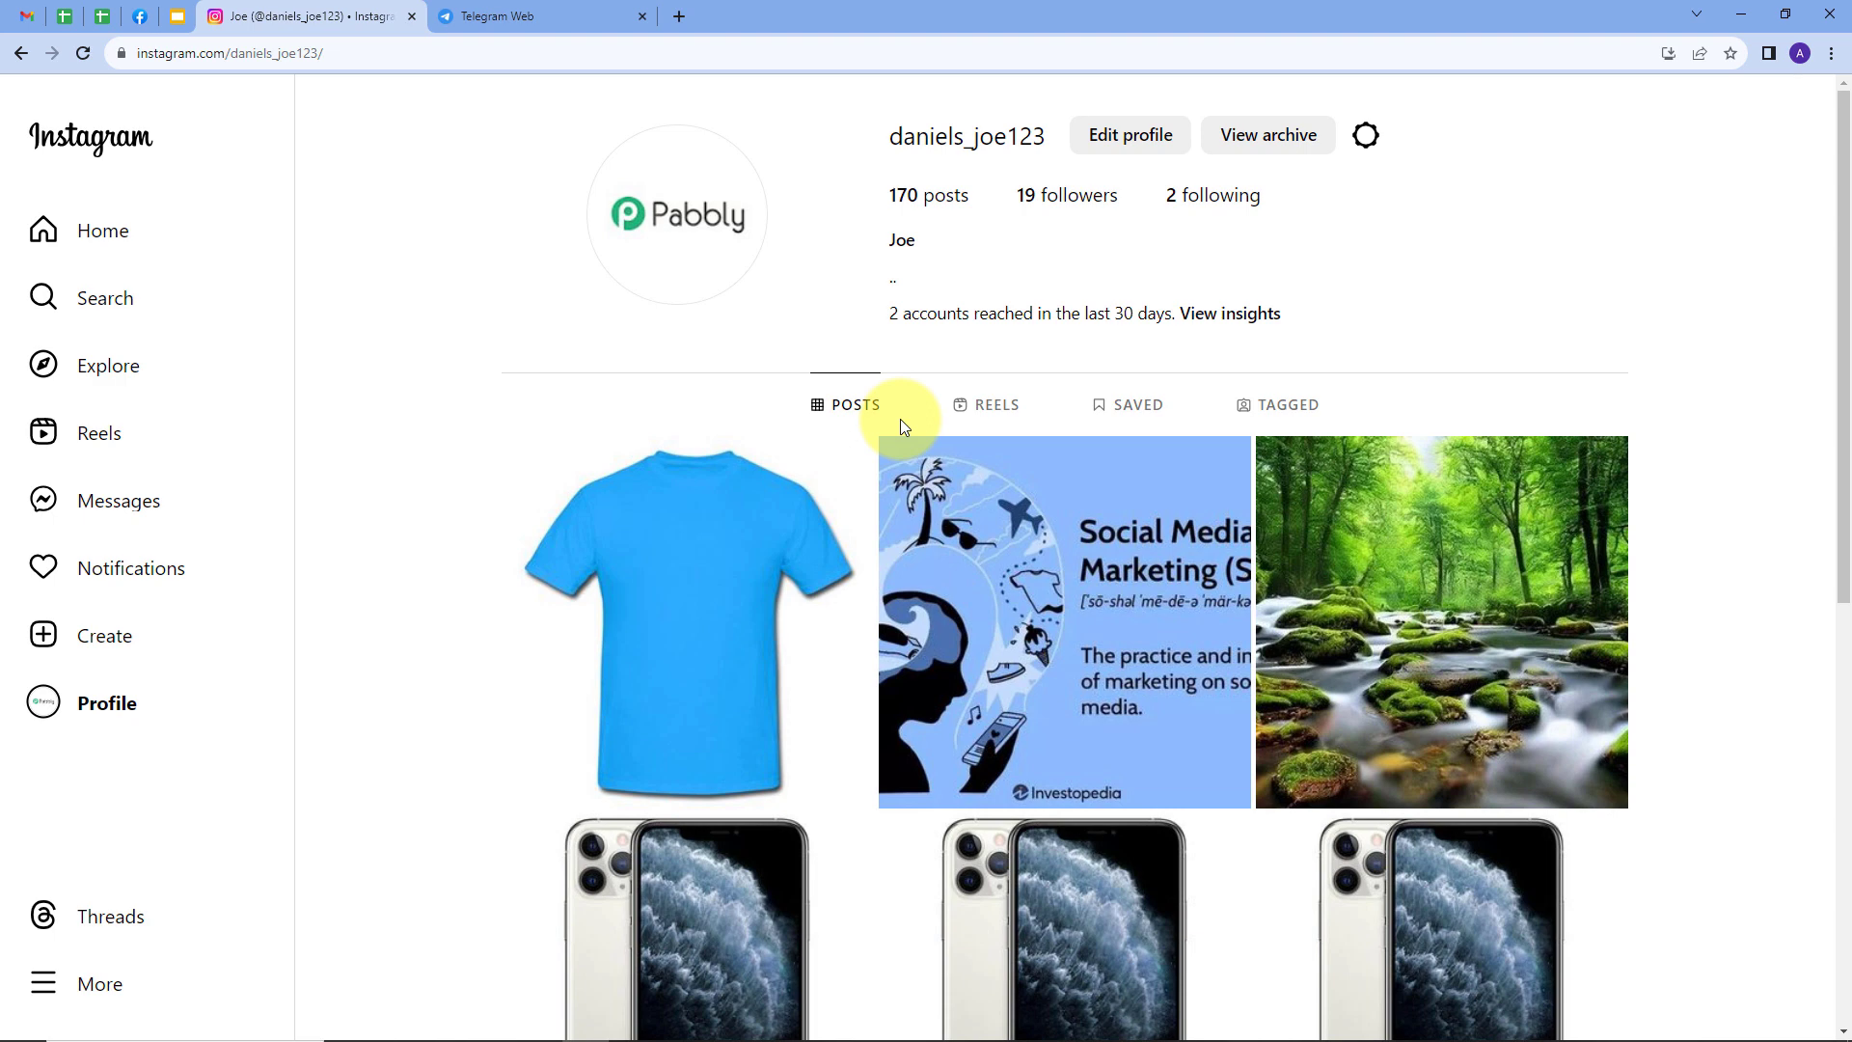
left_click(524, 15)
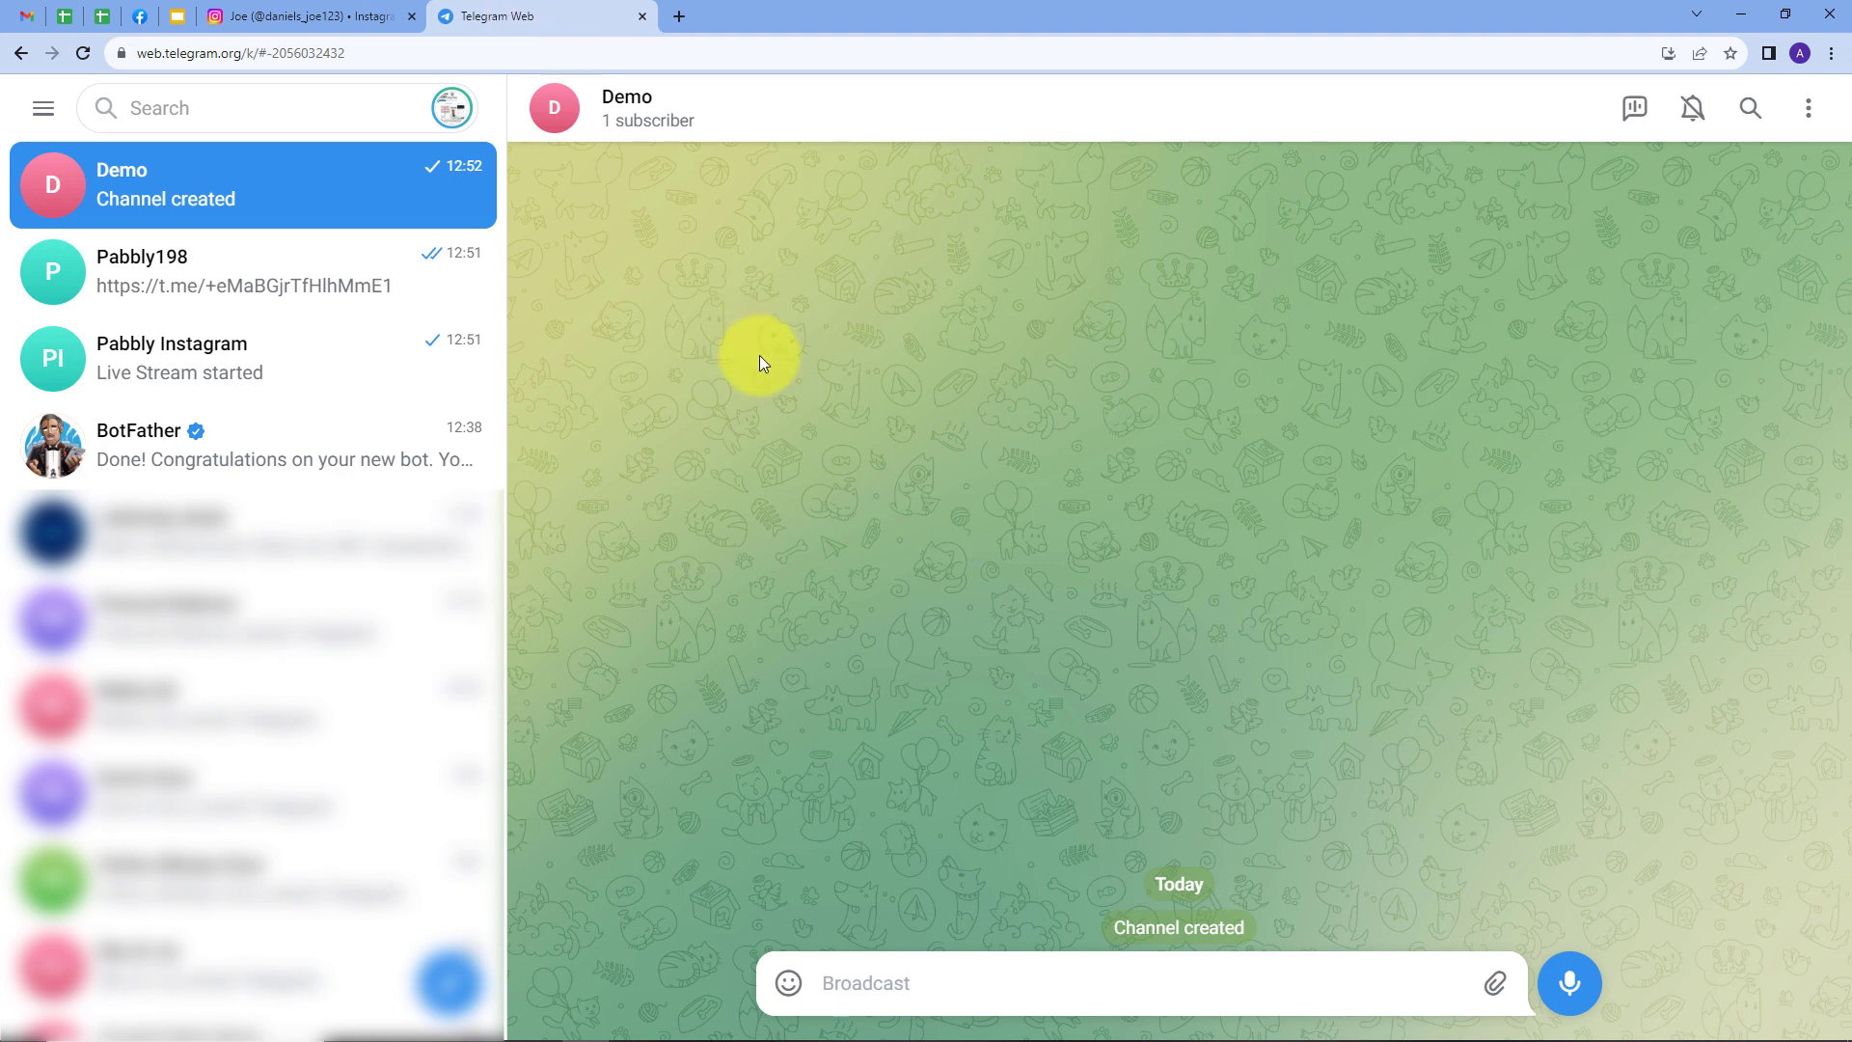
Glance at Instagram, return to Telegram Web, then open a new Google tab
left_click(323, 16)
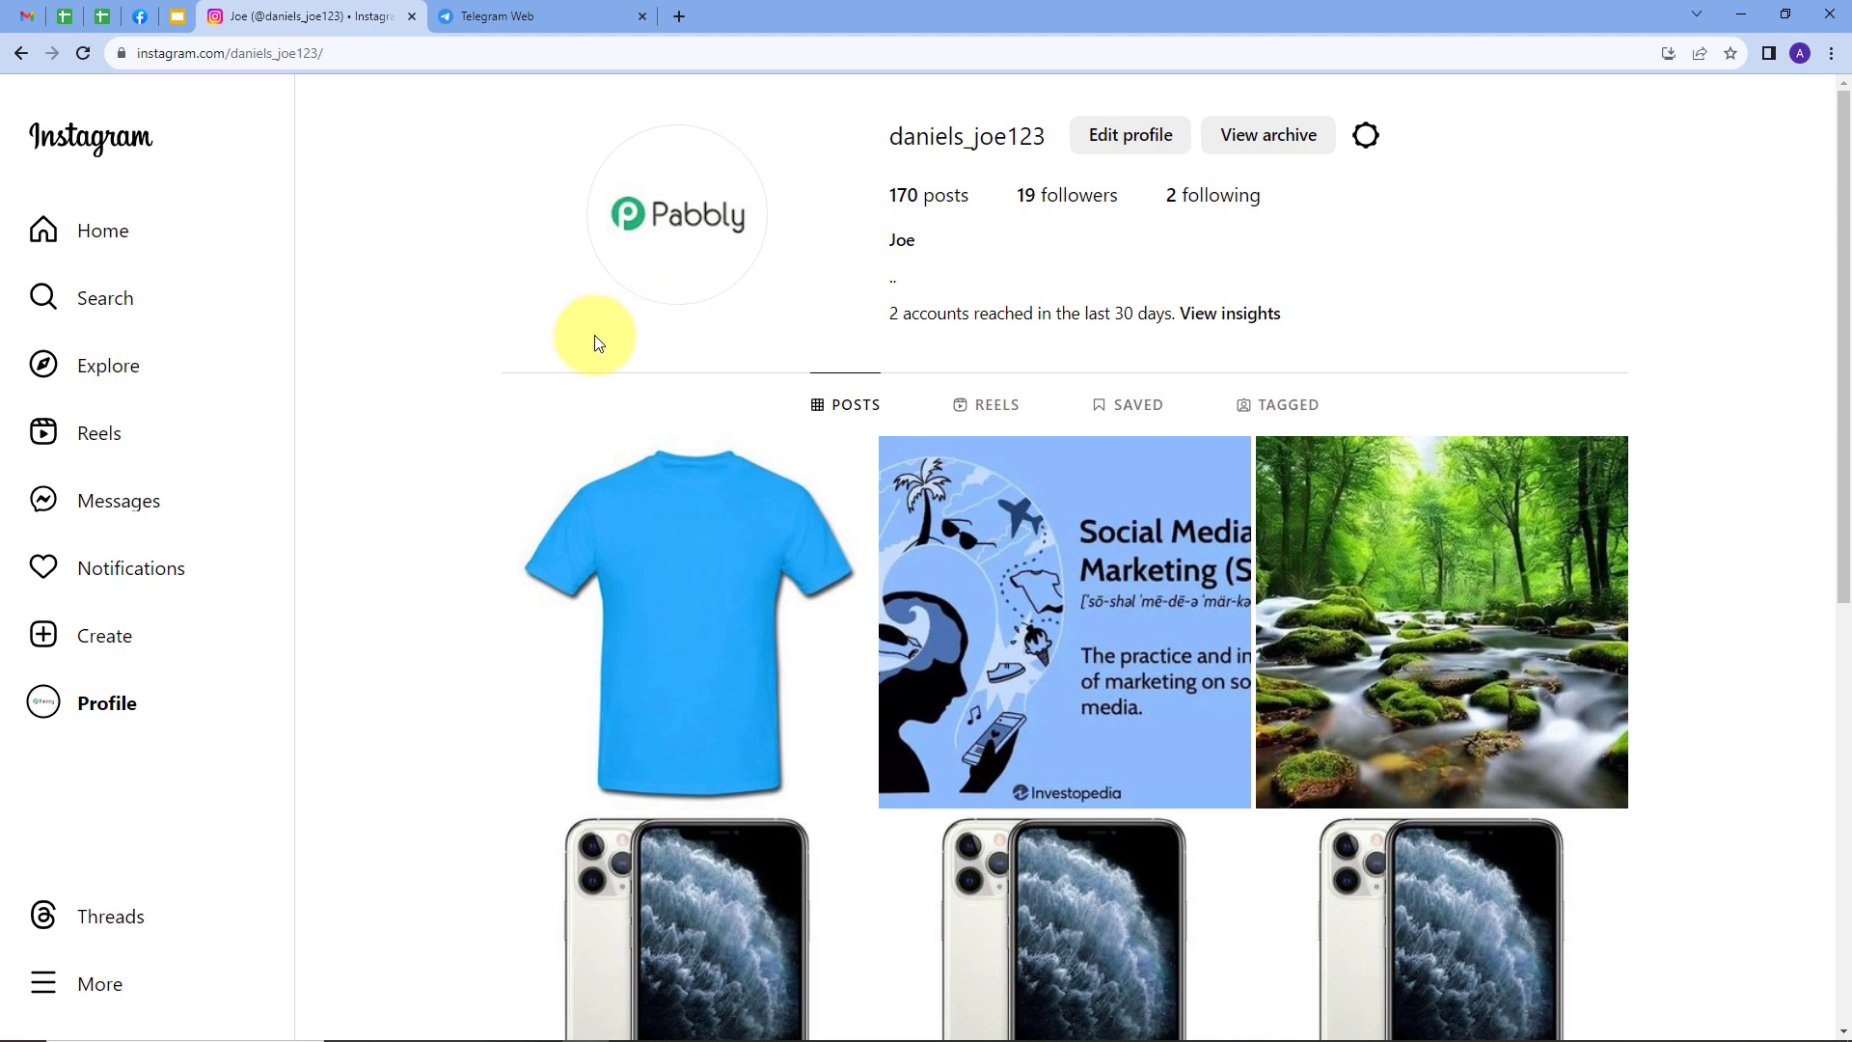
left_click(508, 19)
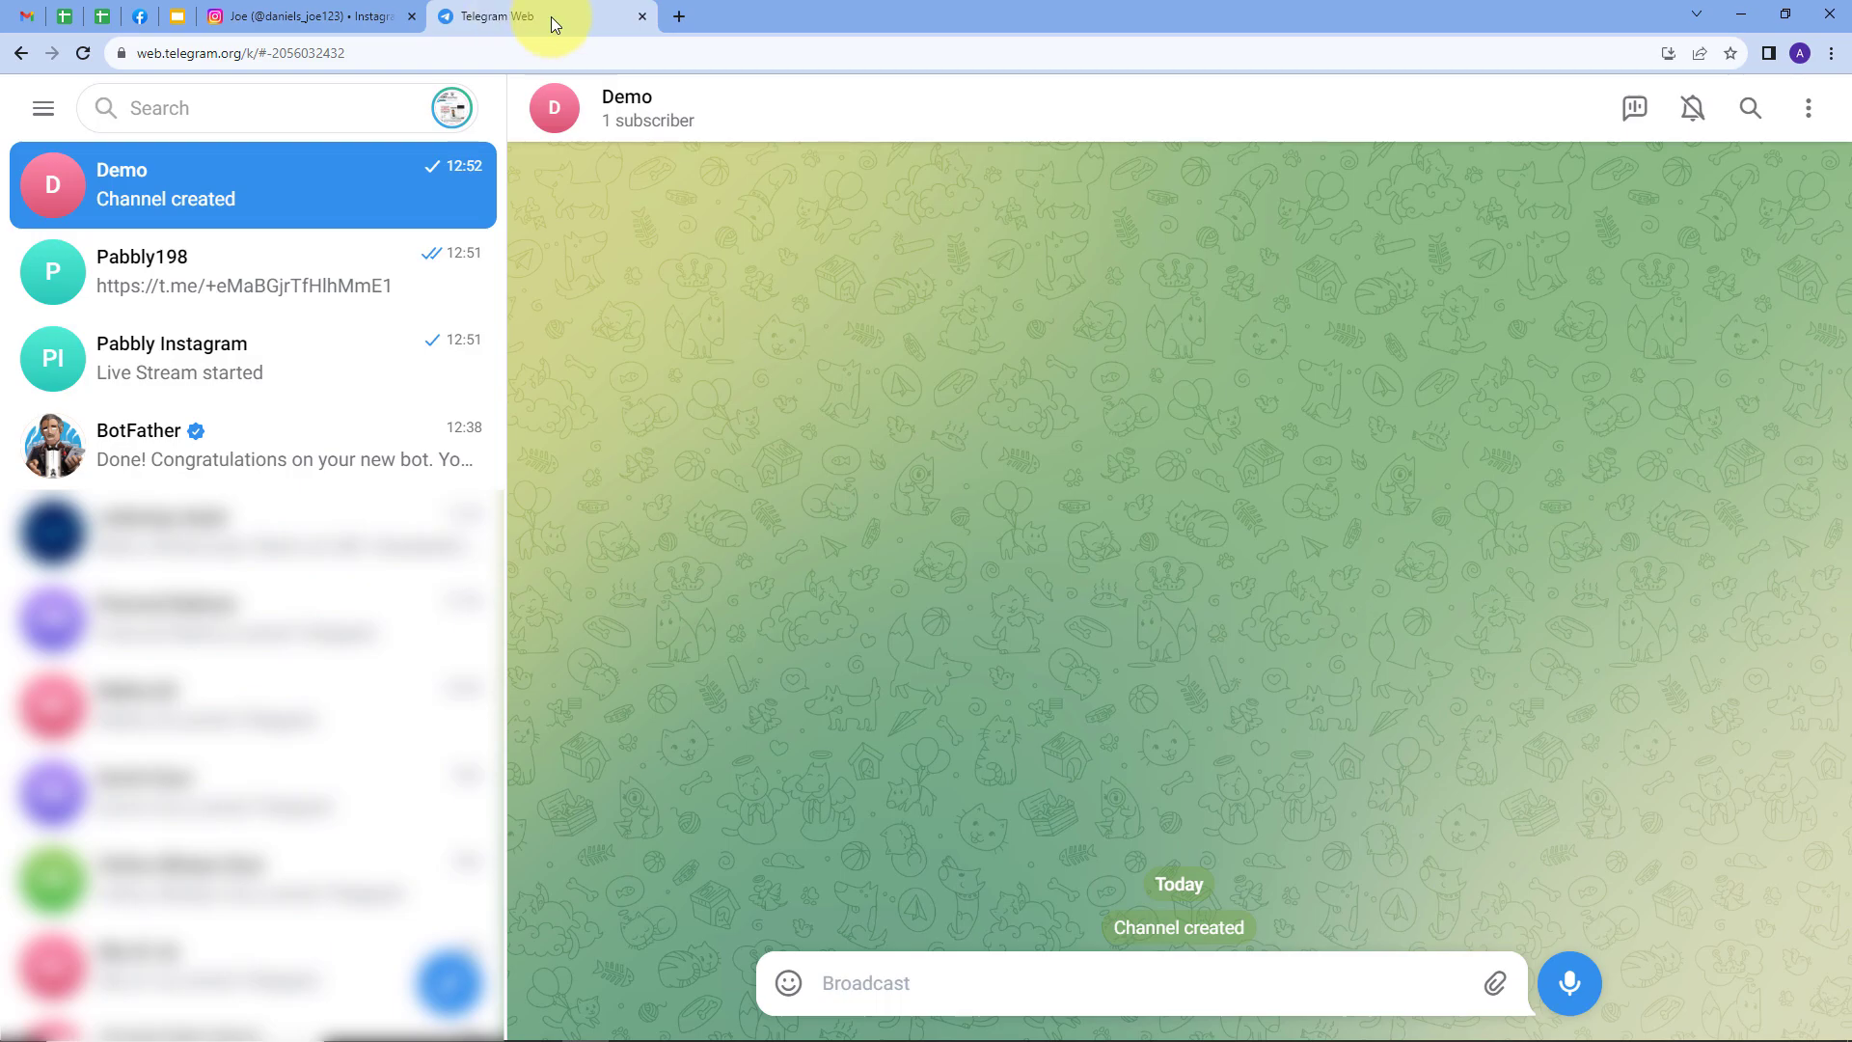
left_click(678, 19)
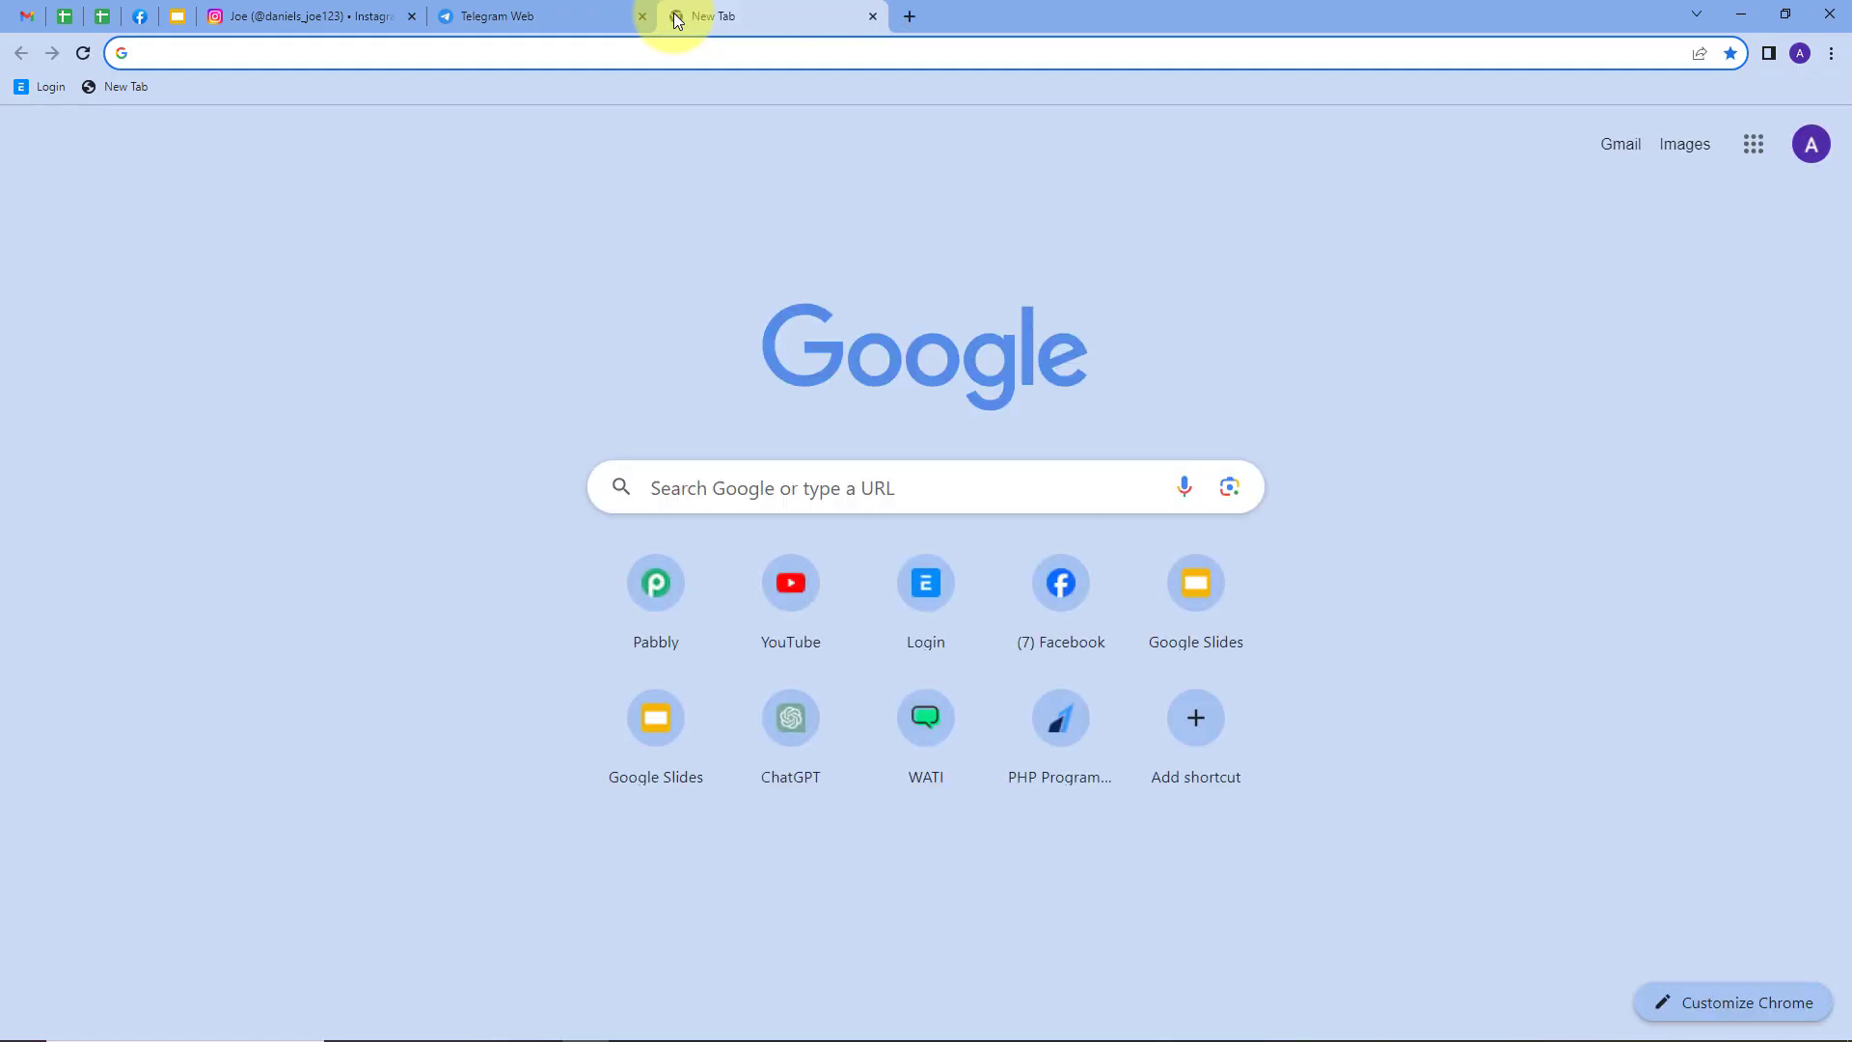
Load pabbly.com in the new browser tab
type("pabbly.com")
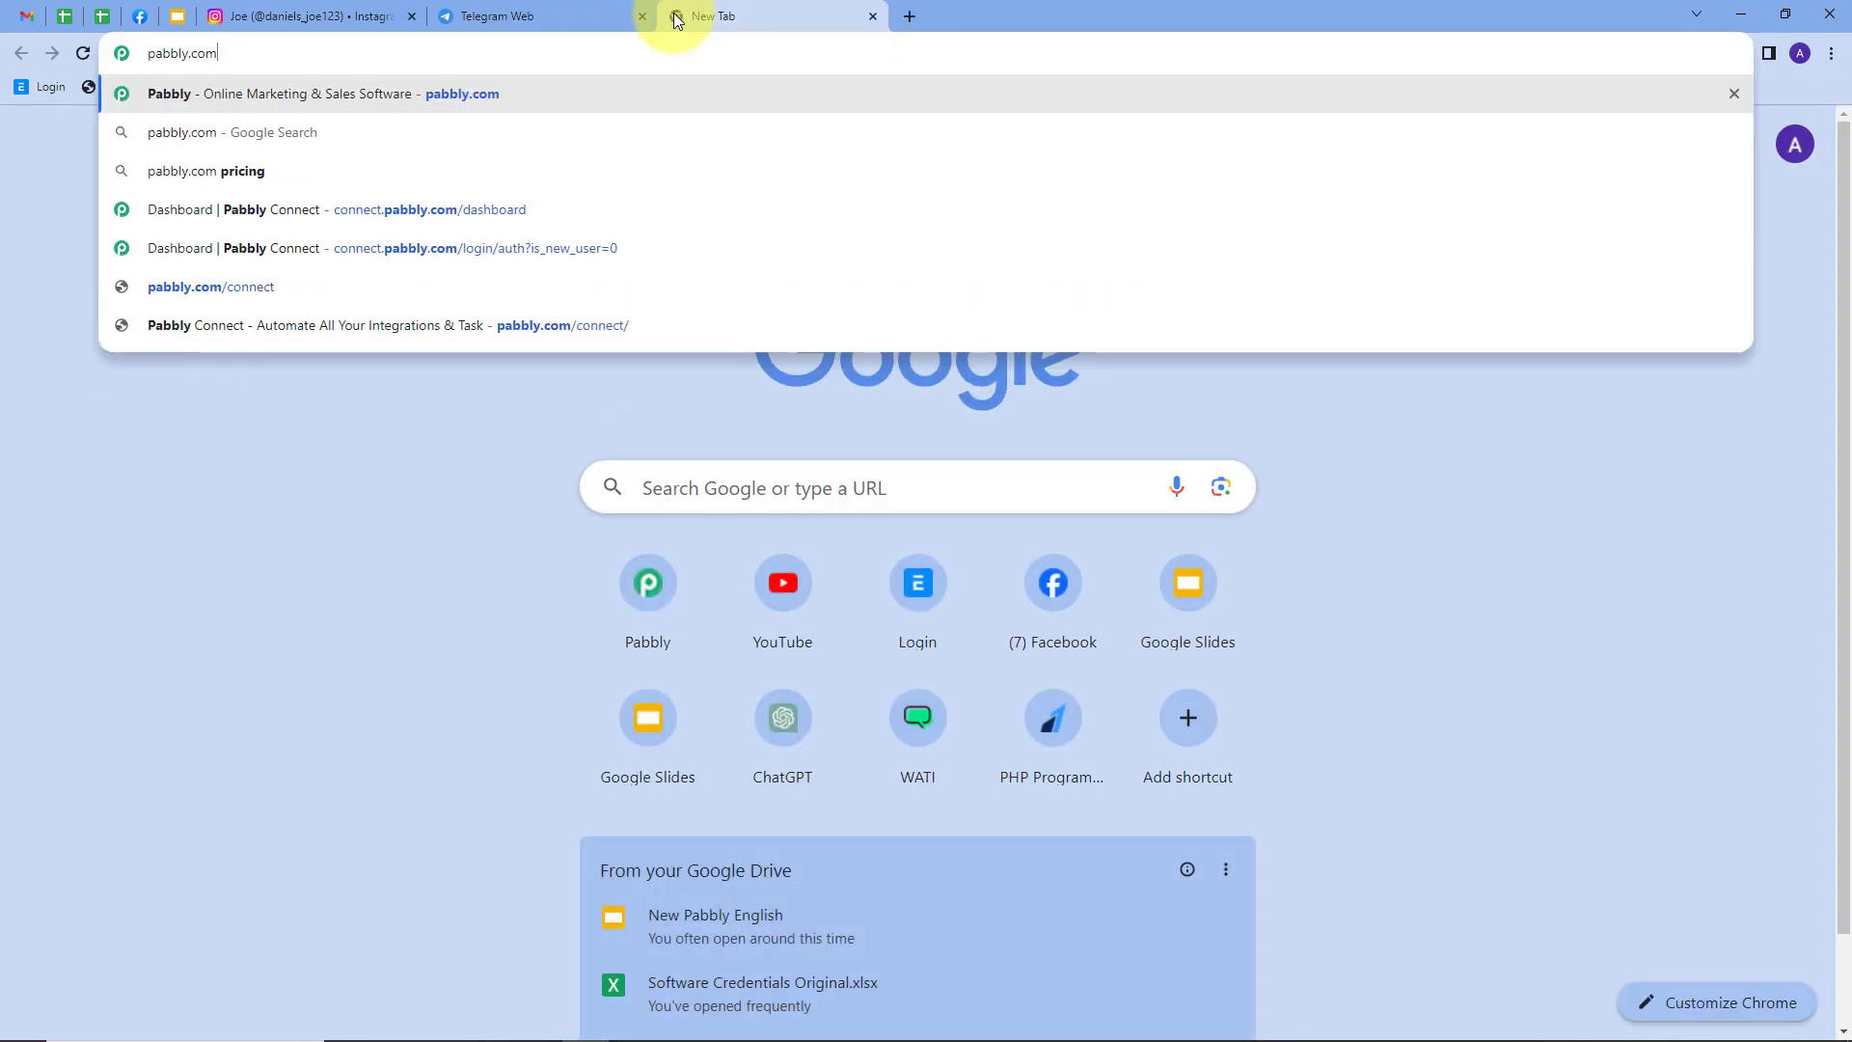
key("Return")
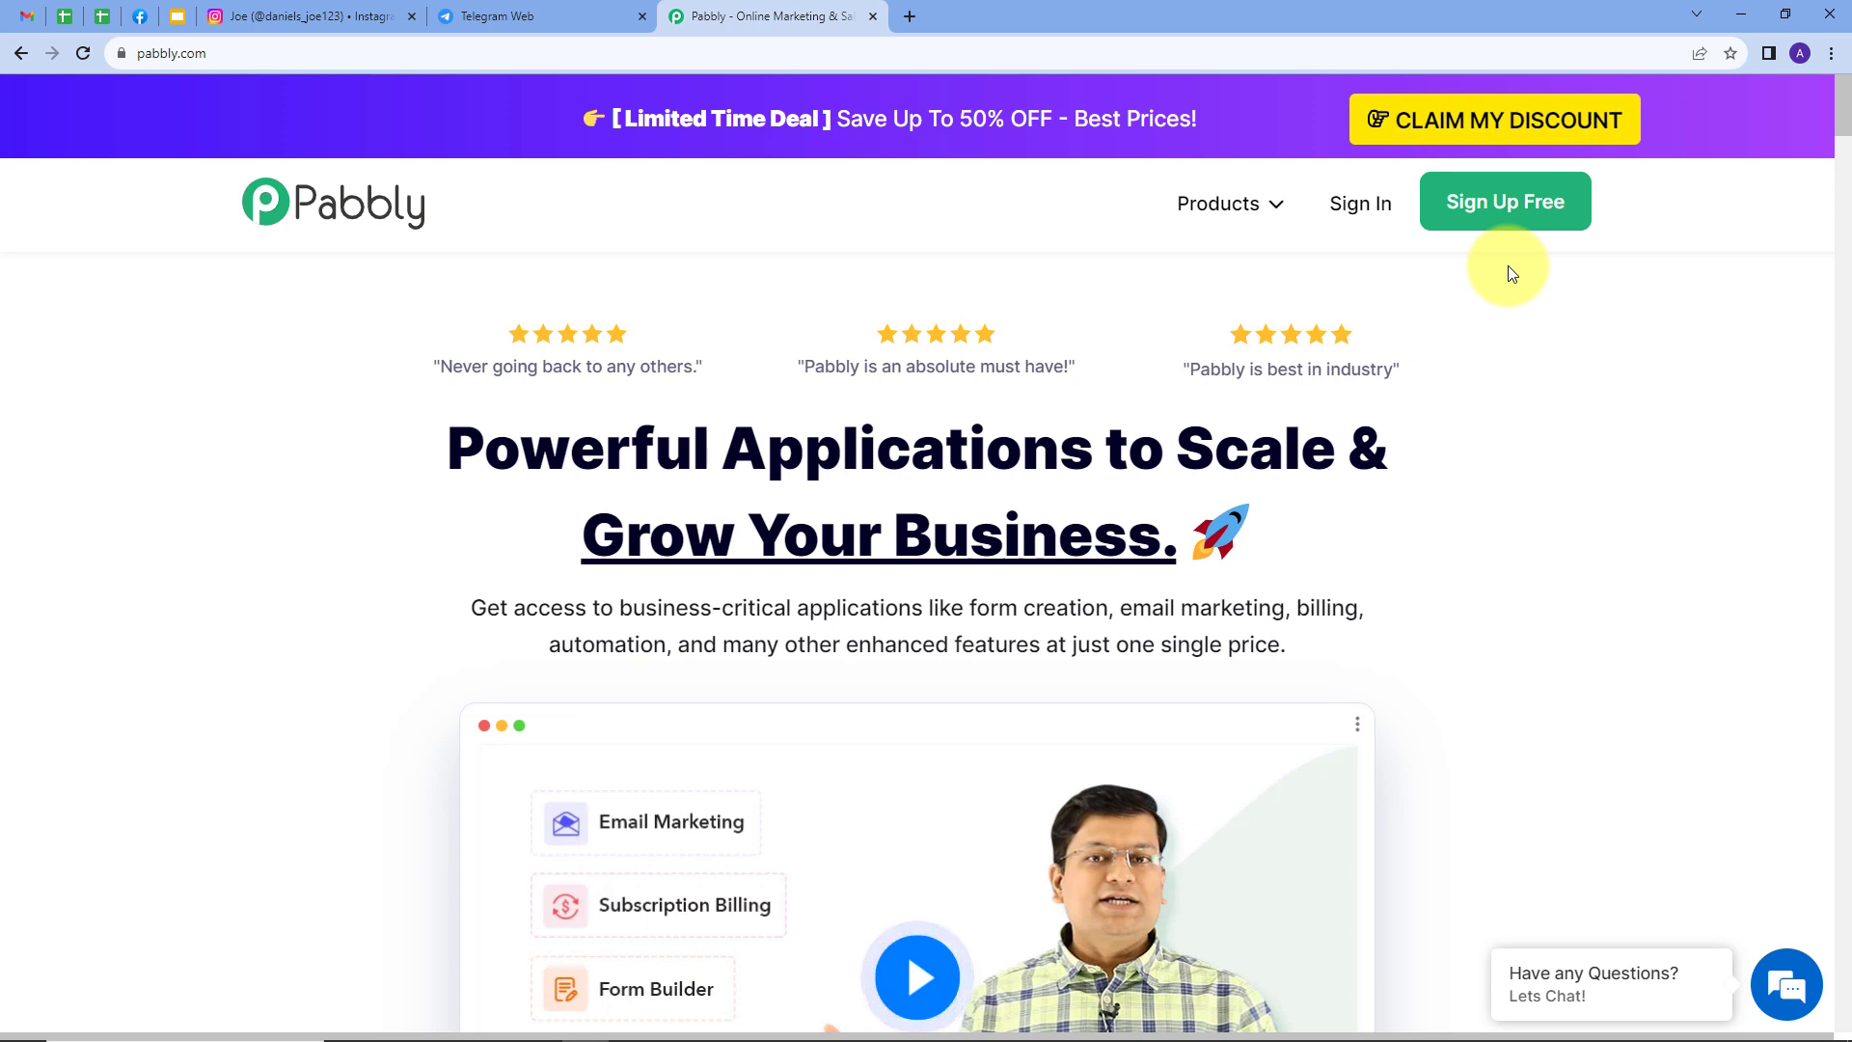
Sign in to Pabbly and launch Pabbly Connect from the All Apps page
left_click(1379, 226)
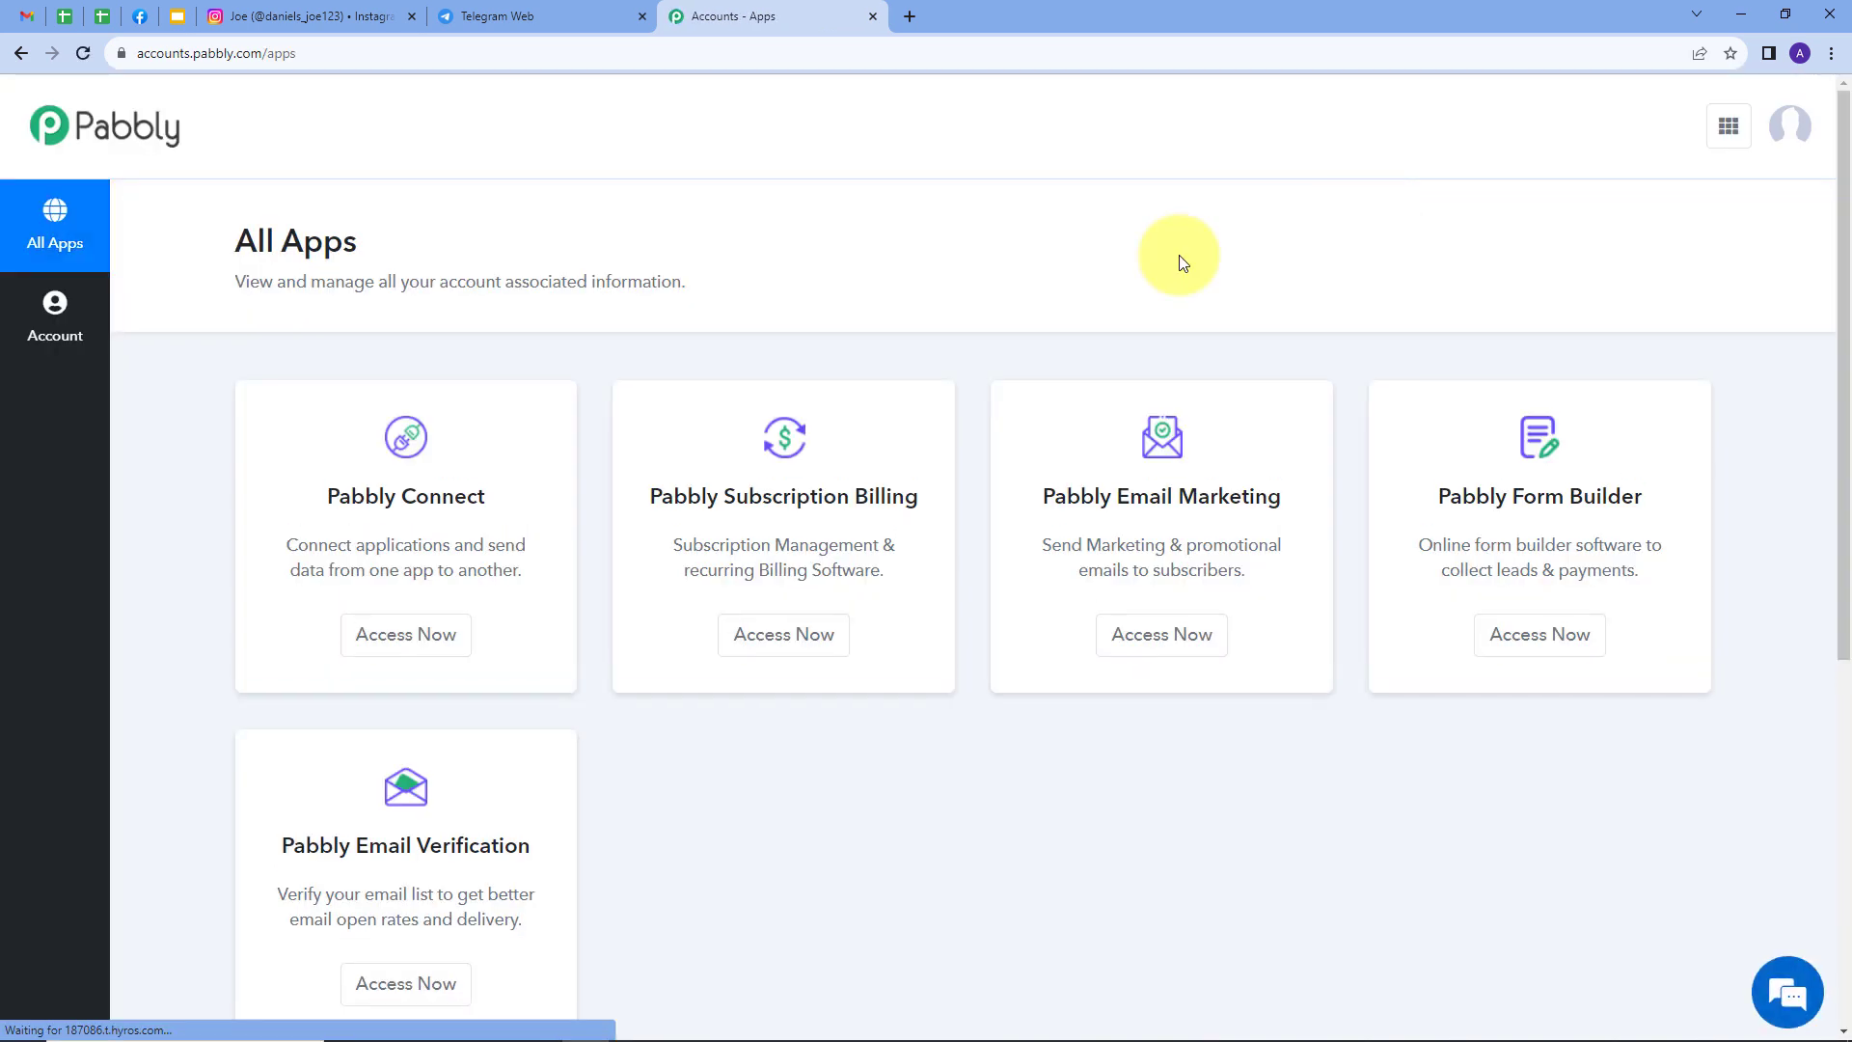
scroll(385, 268, "down", 2)
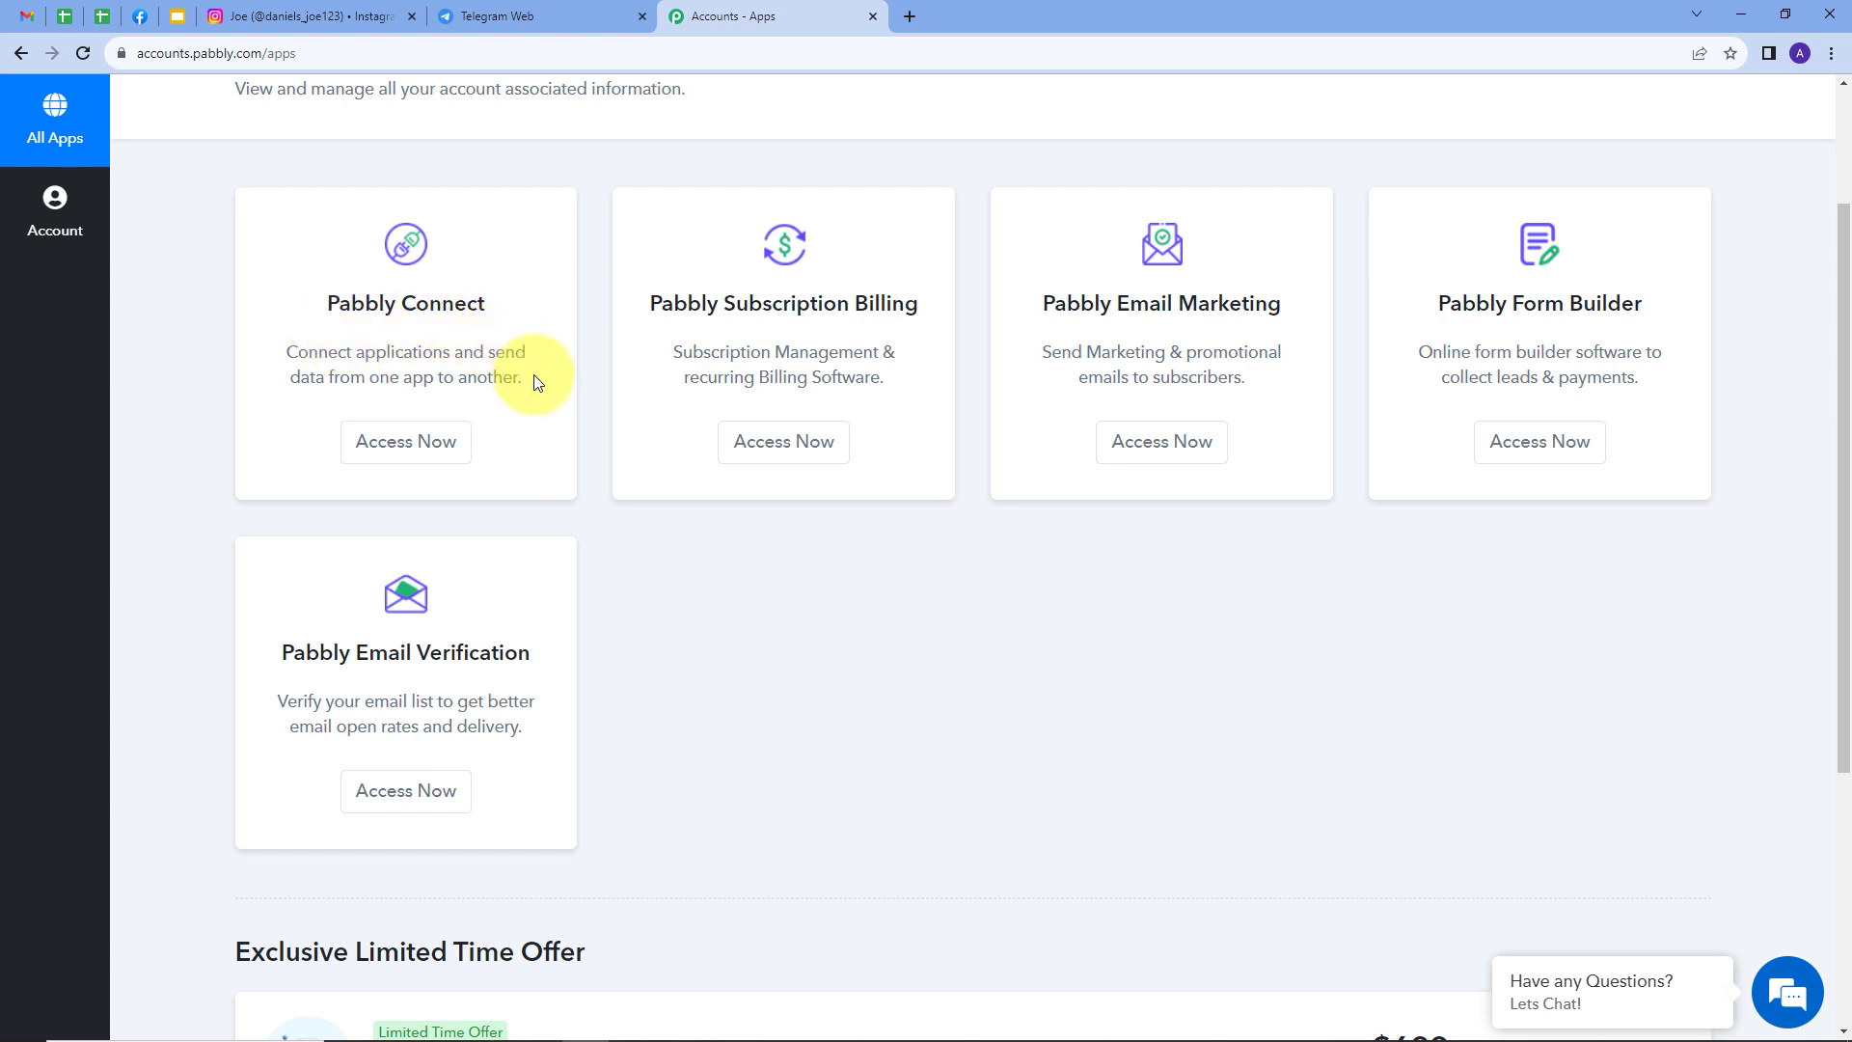
left_click(401, 454)
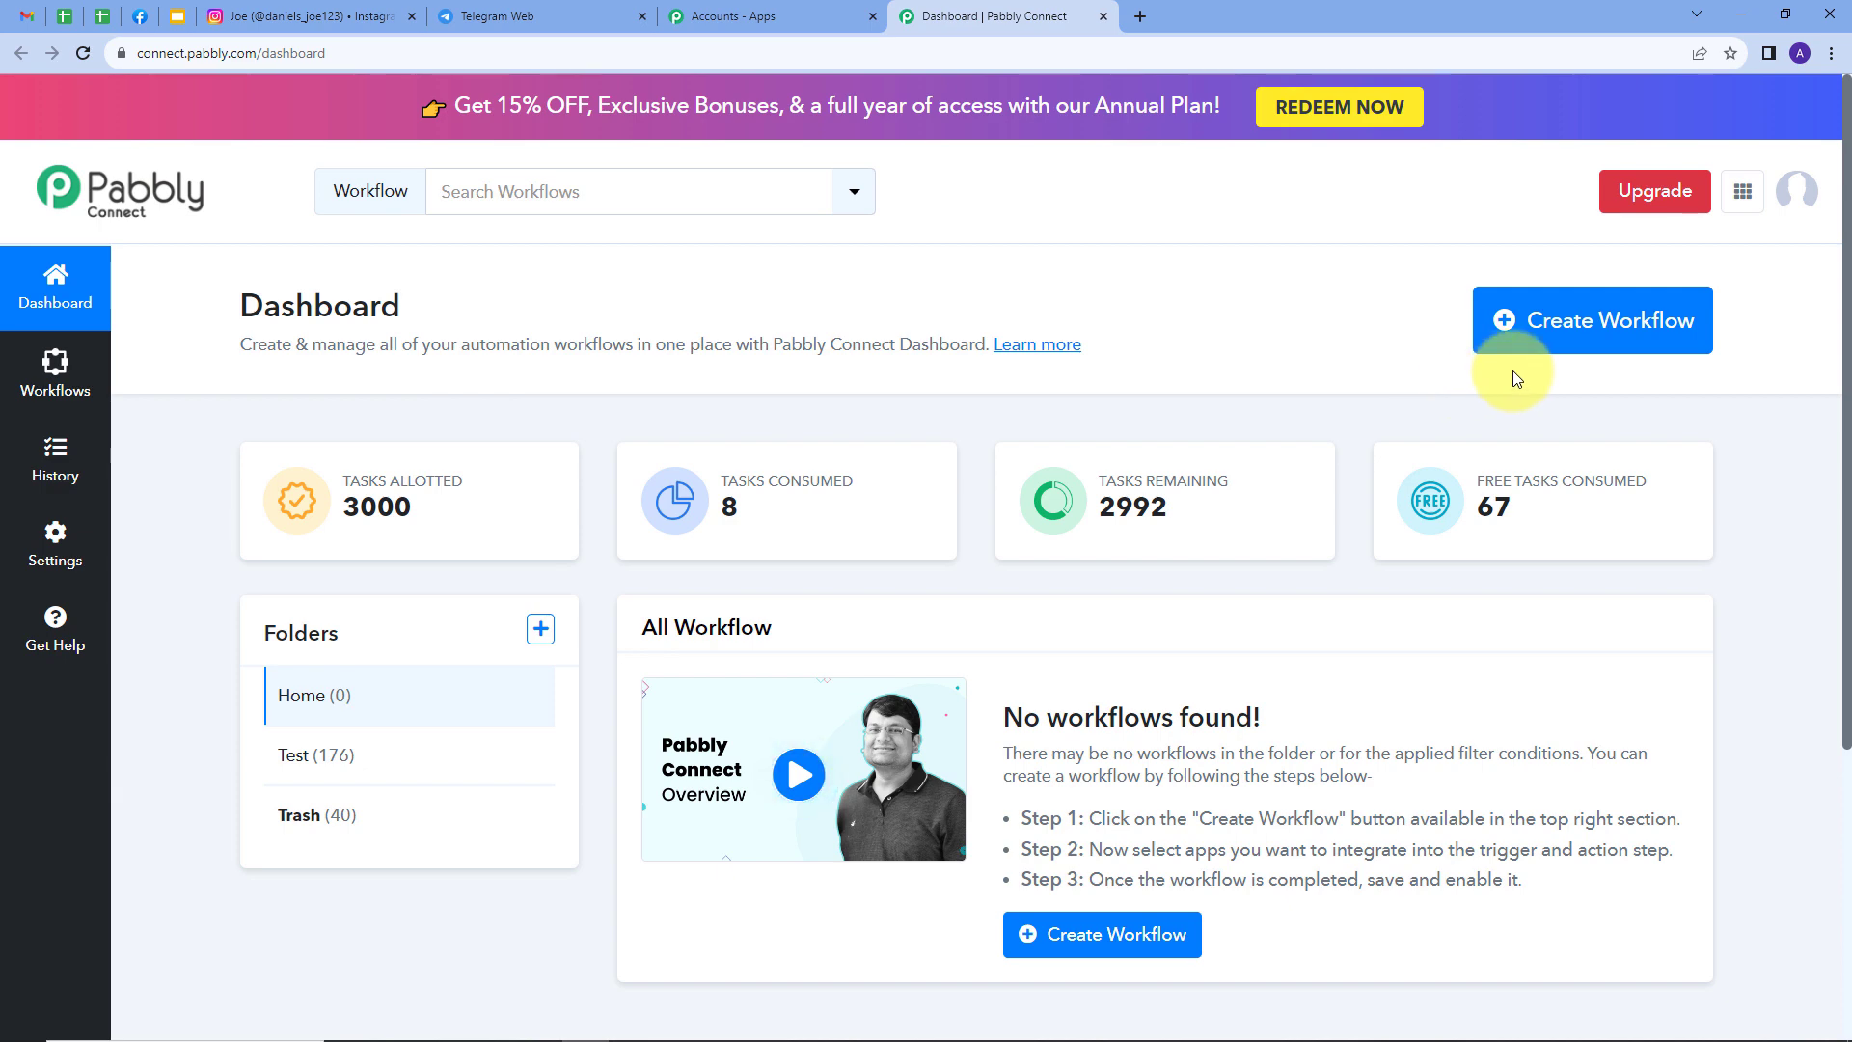
Create the workflow 'Post Instagram Media to Telegram Channel' in the Home folder
left_click(1579, 337)
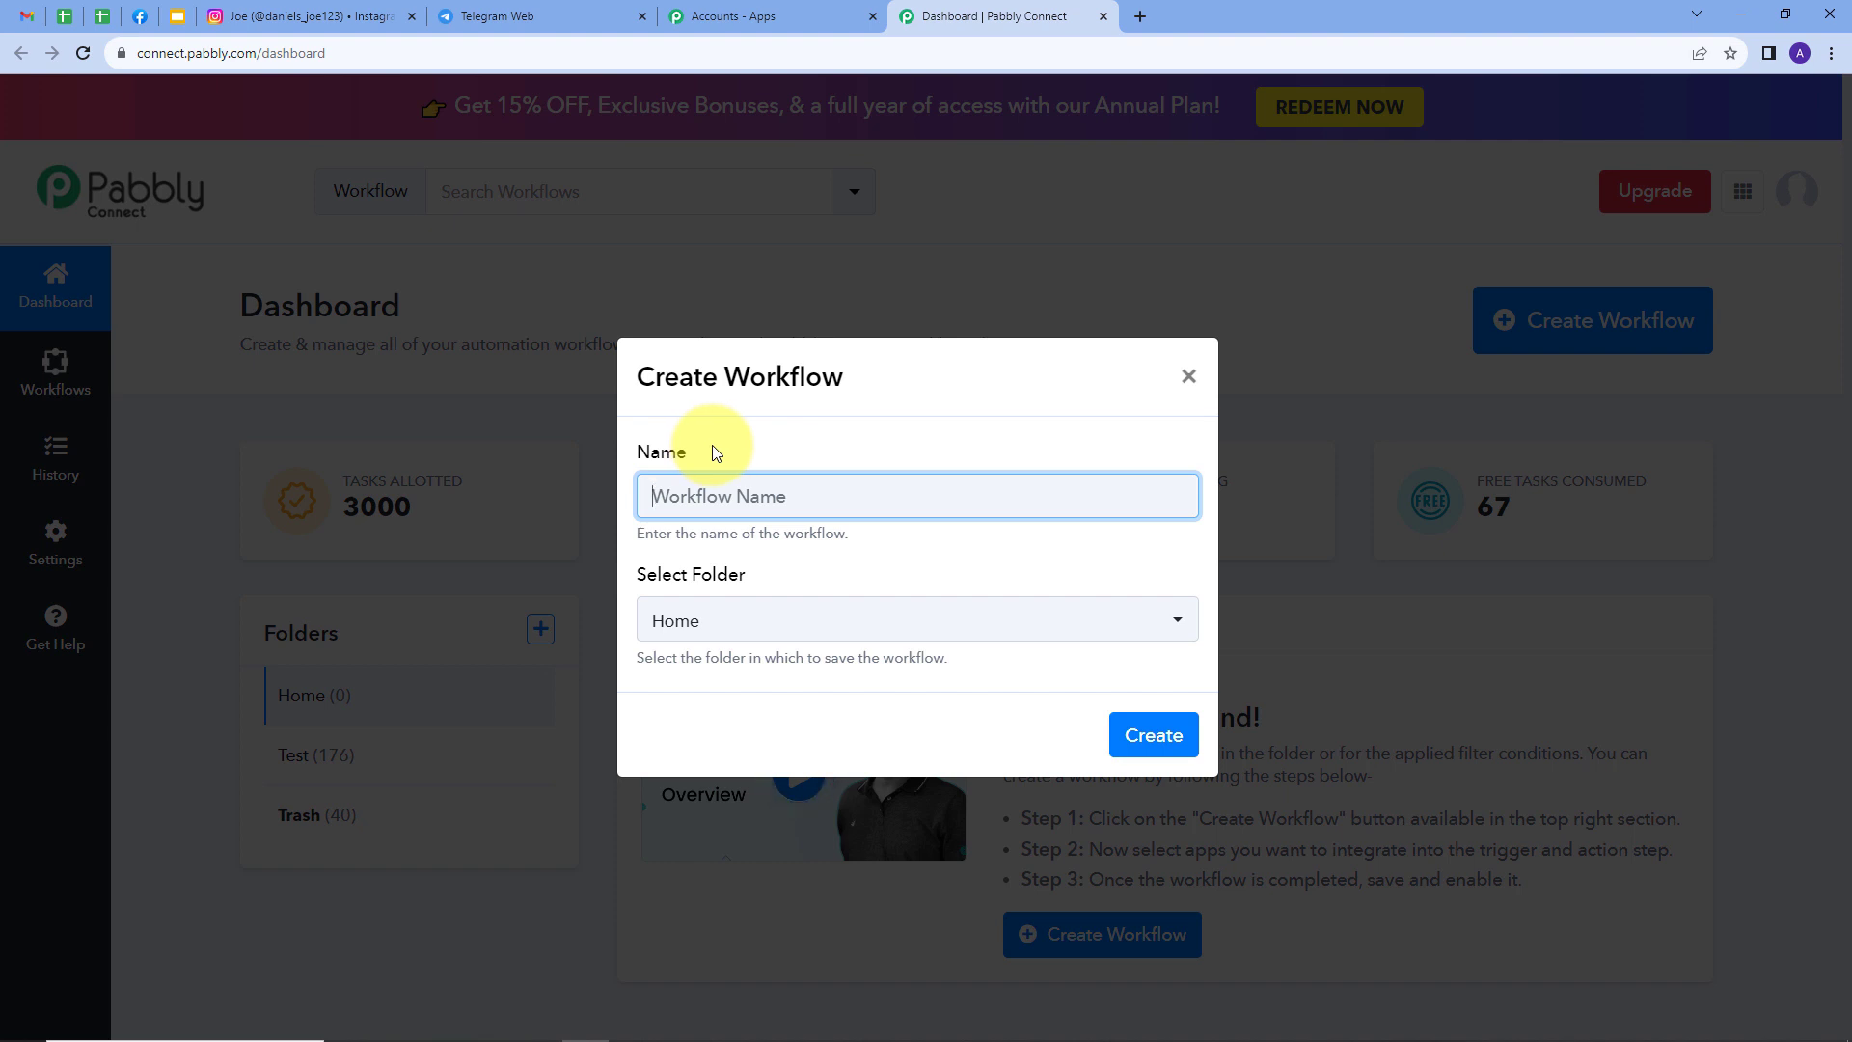
type("Post Instagram Media to Telegram Channel")
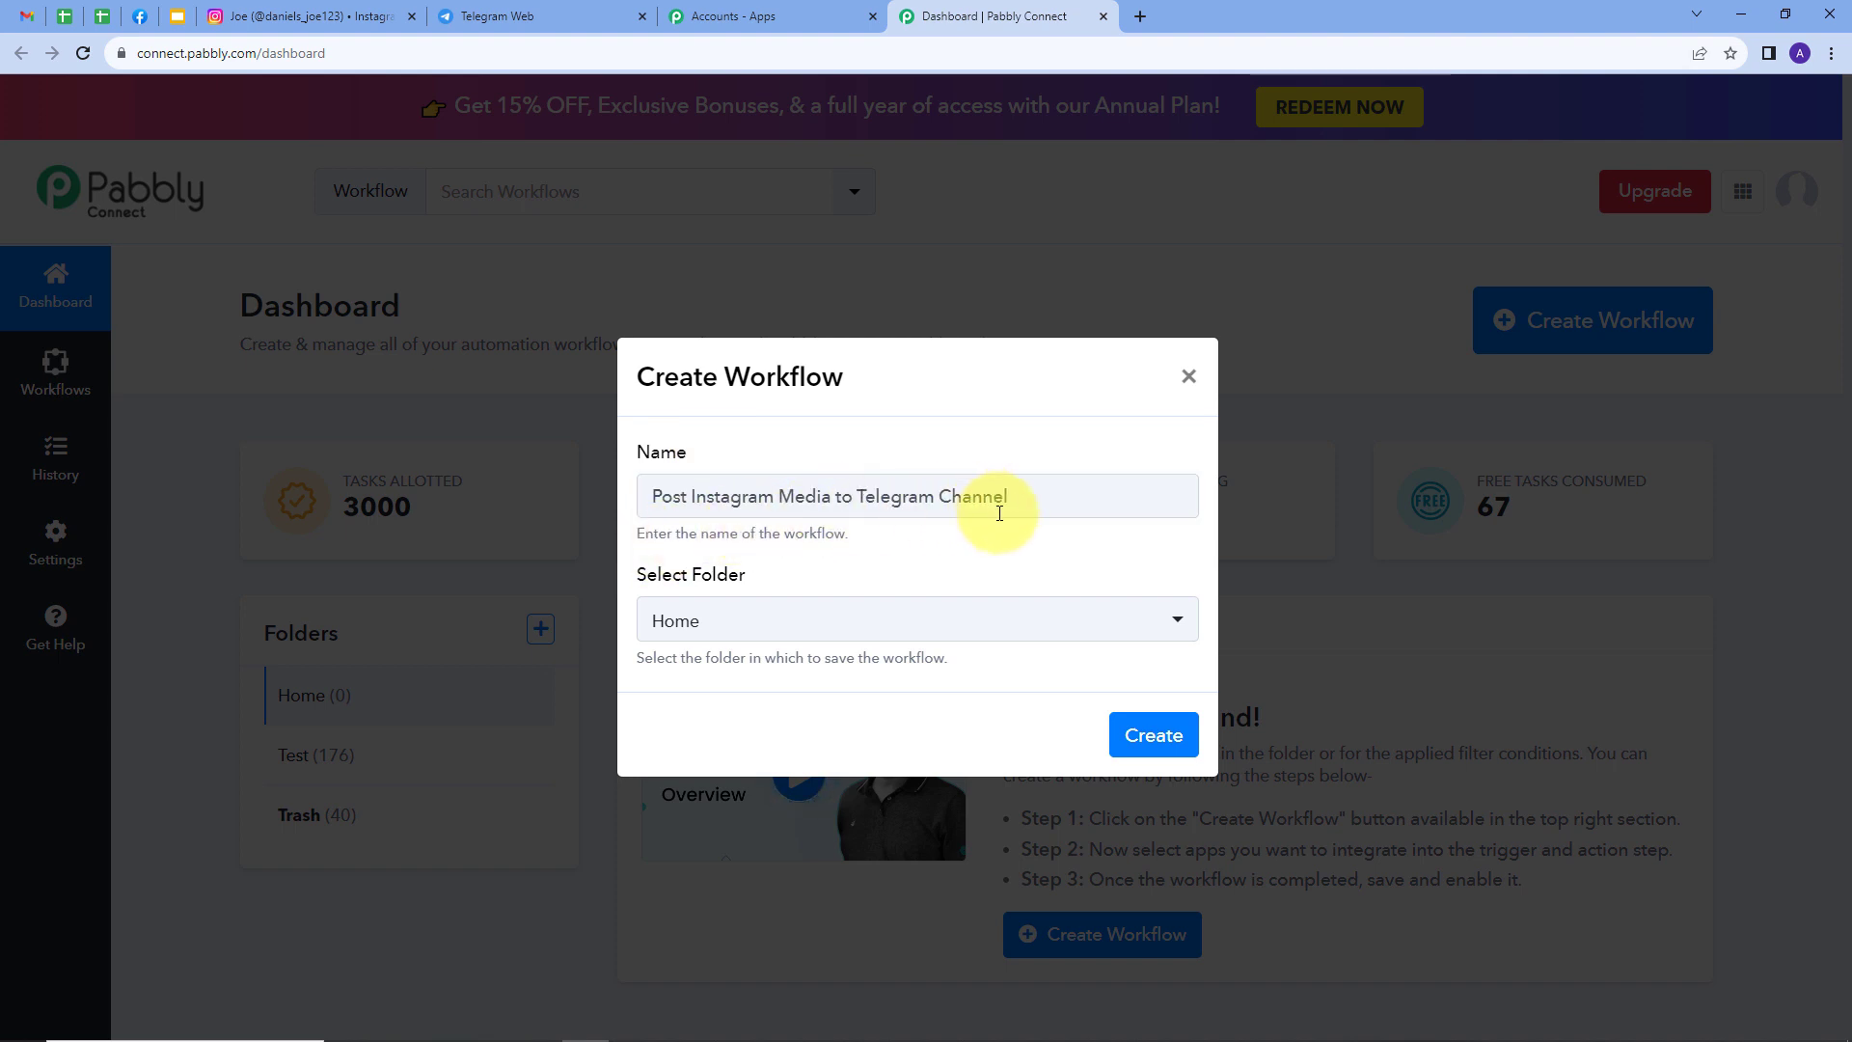
left_click(749, 623)
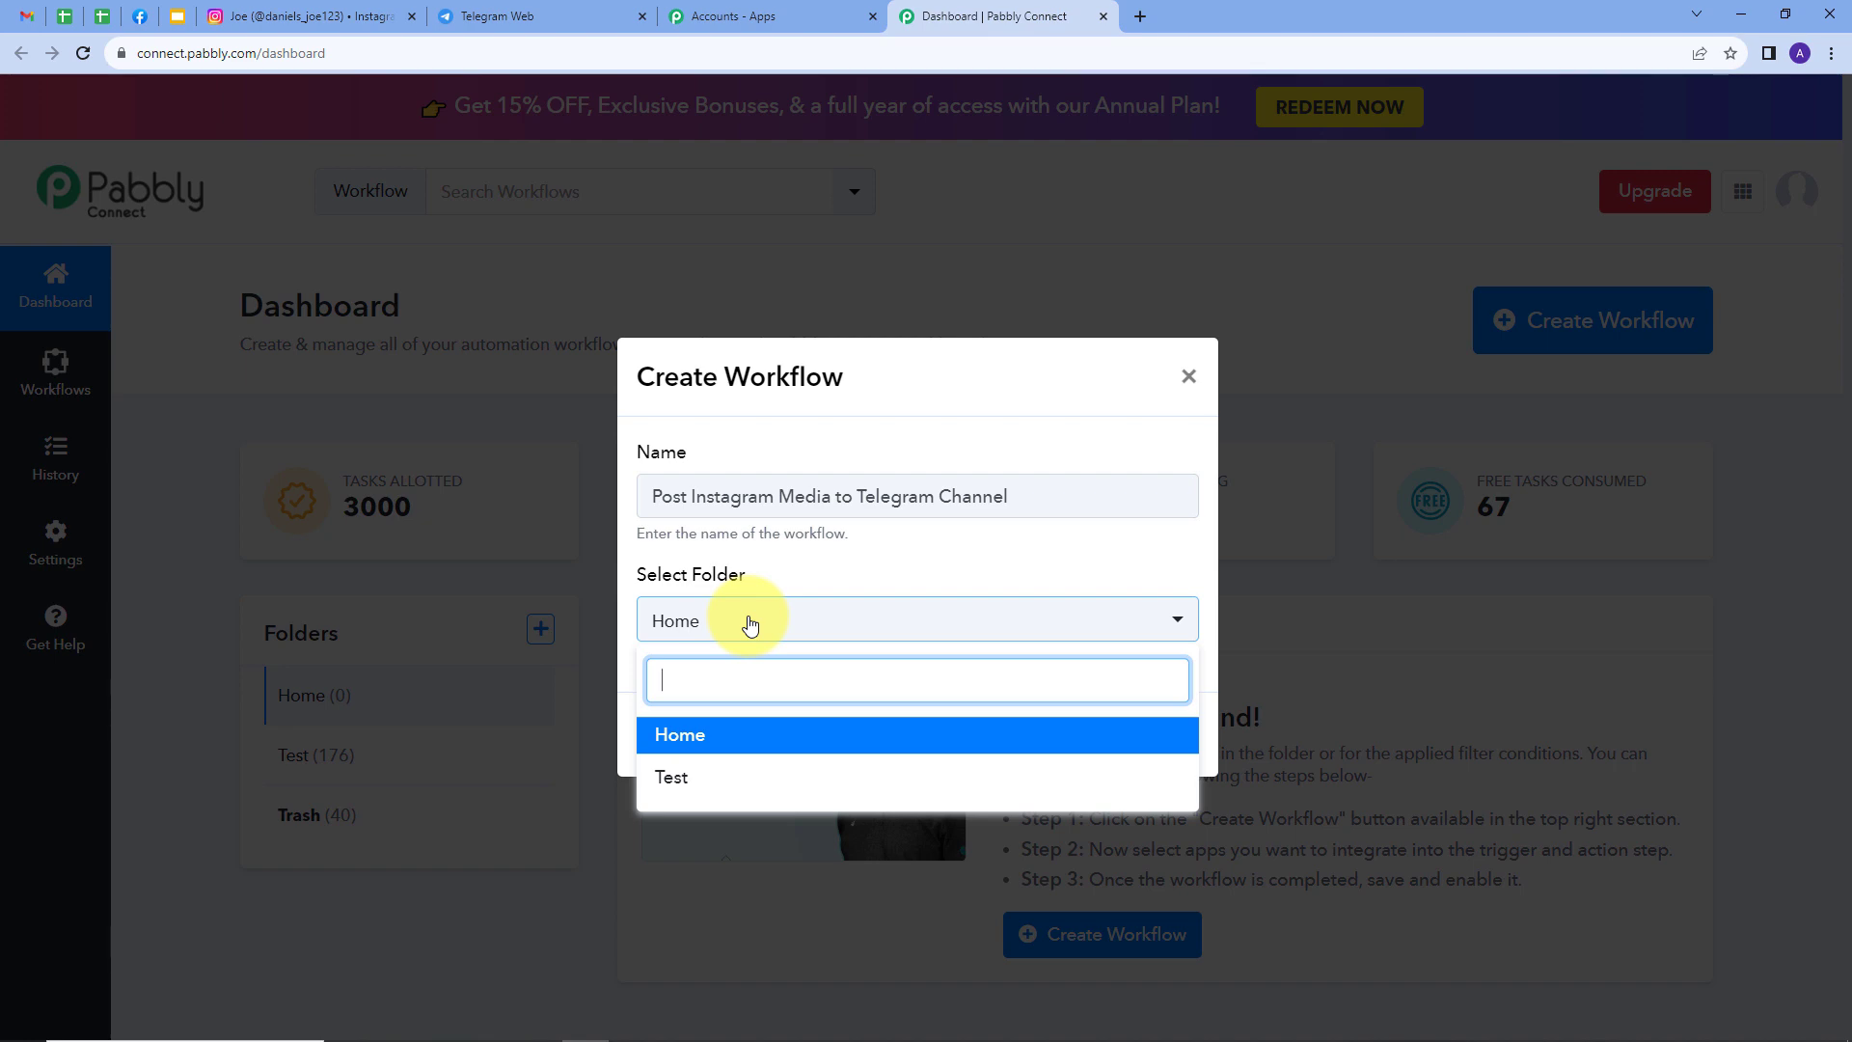
left_click(691, 741)
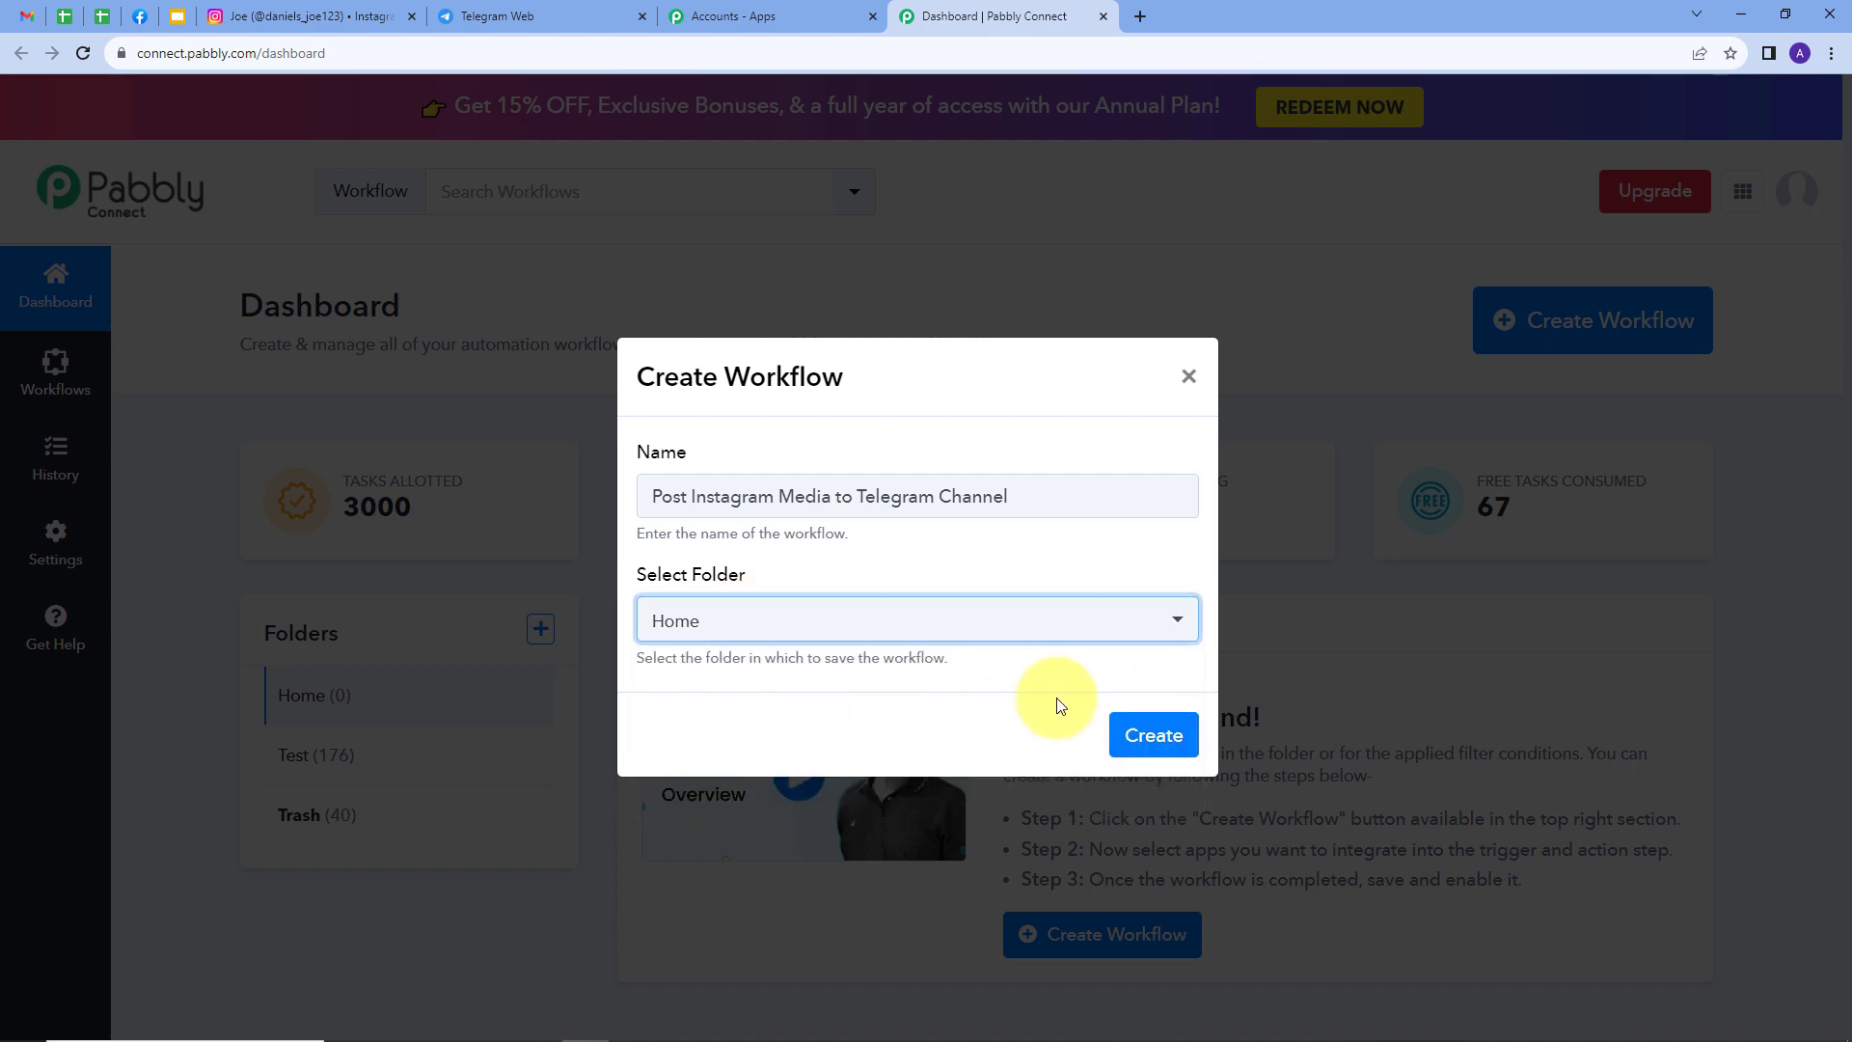
left_click(1155, 735)
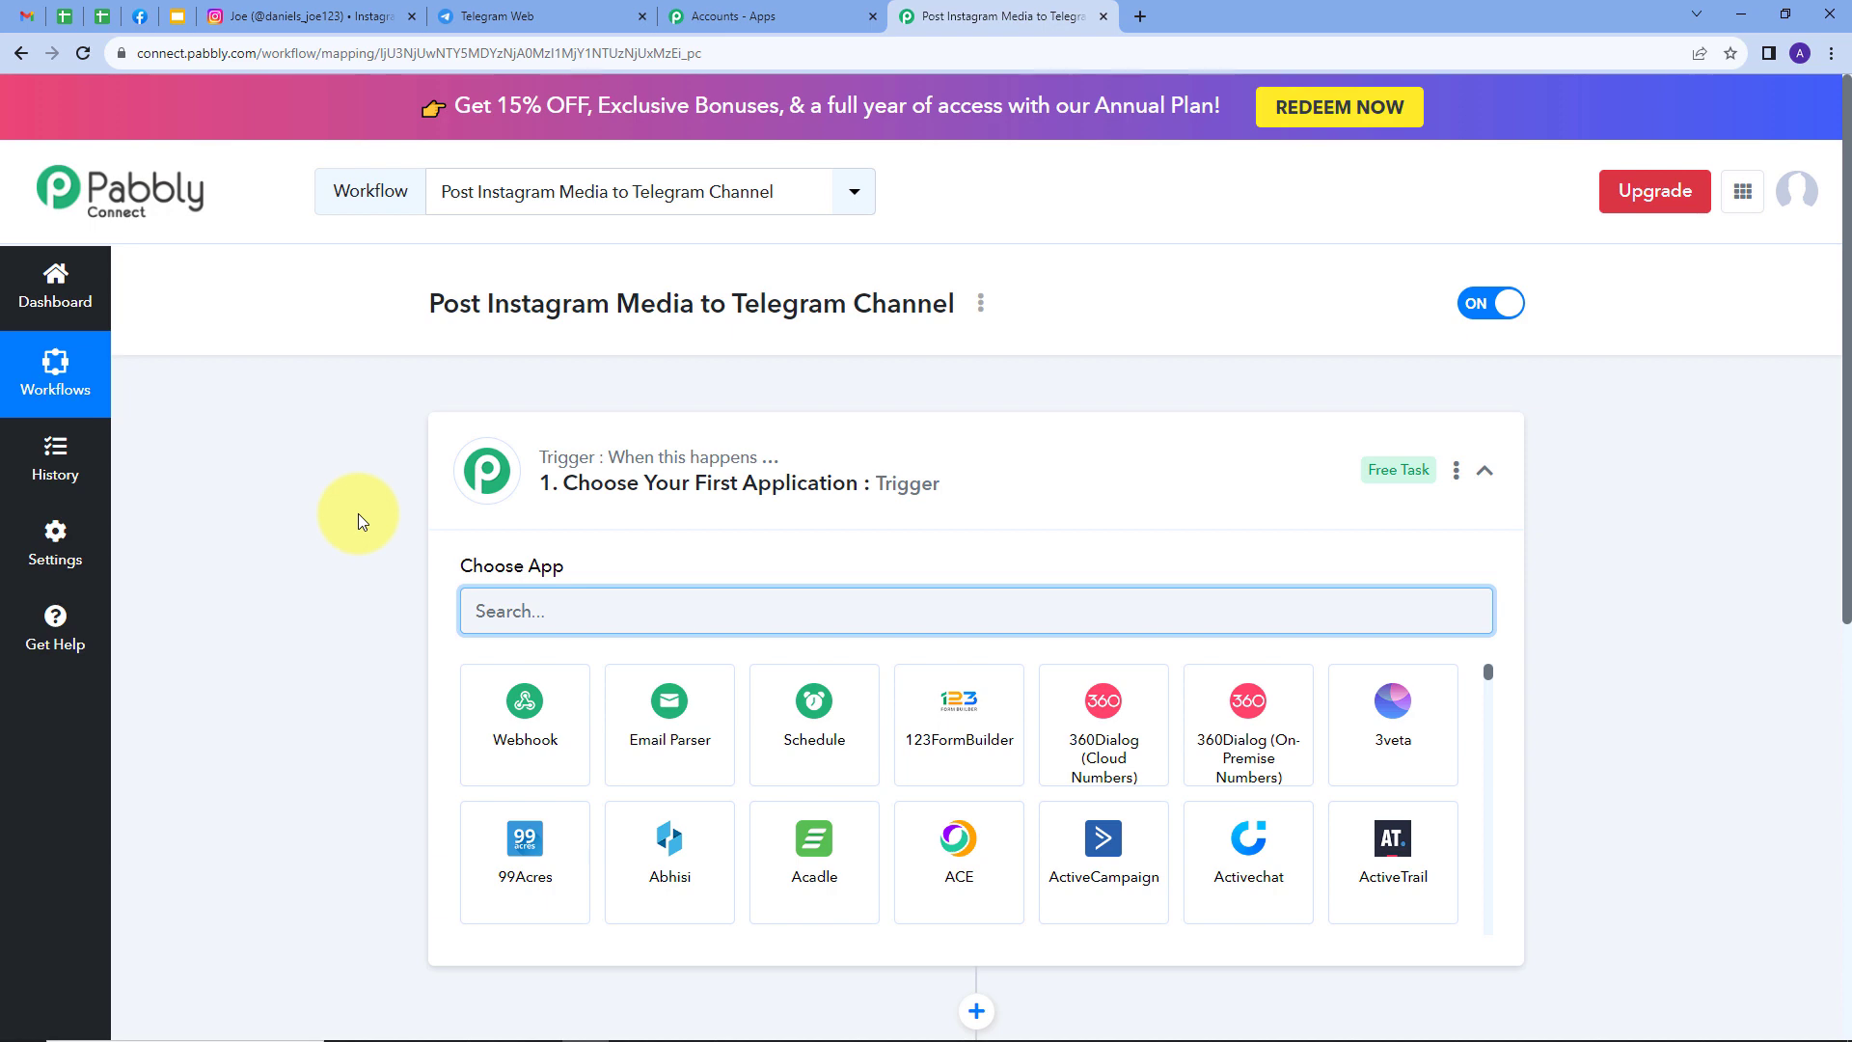
Set the trigger app to Instagram with the event New Media Posted in My Account
scroll(537, 415, "down", 2)
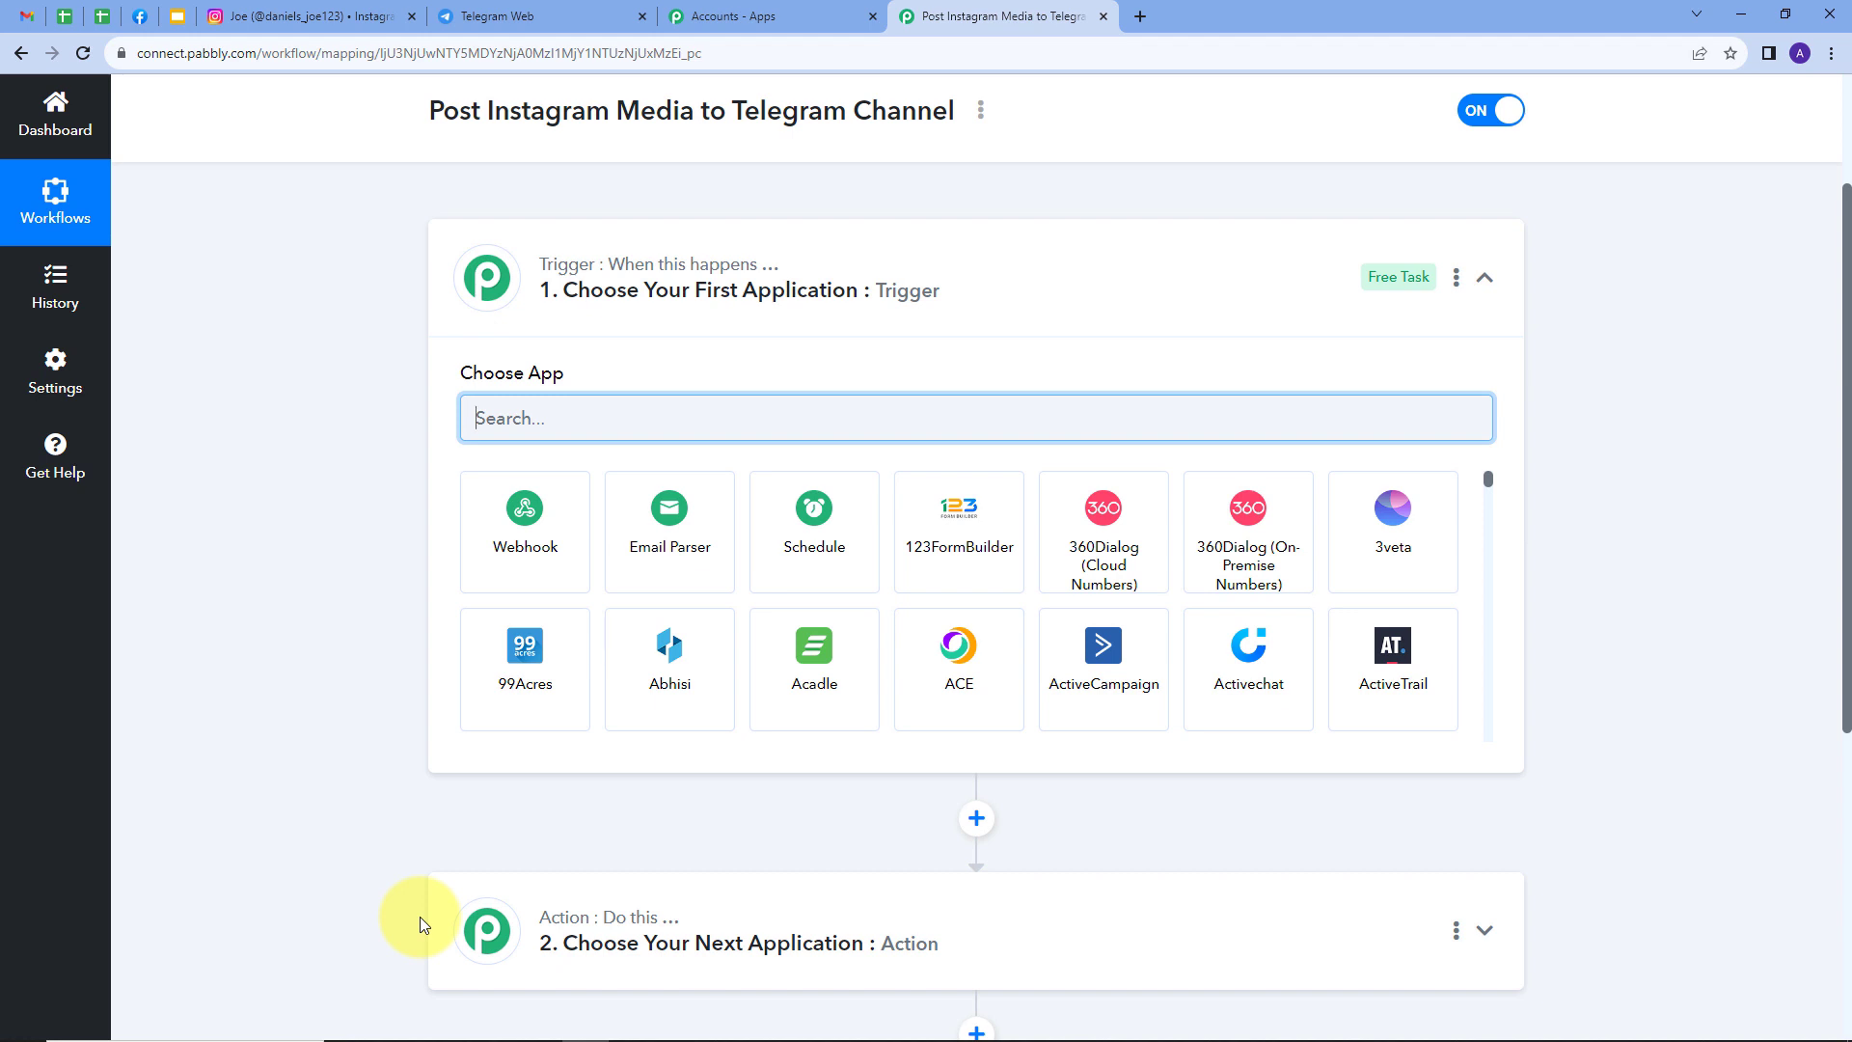
mouse_move(700, 277)
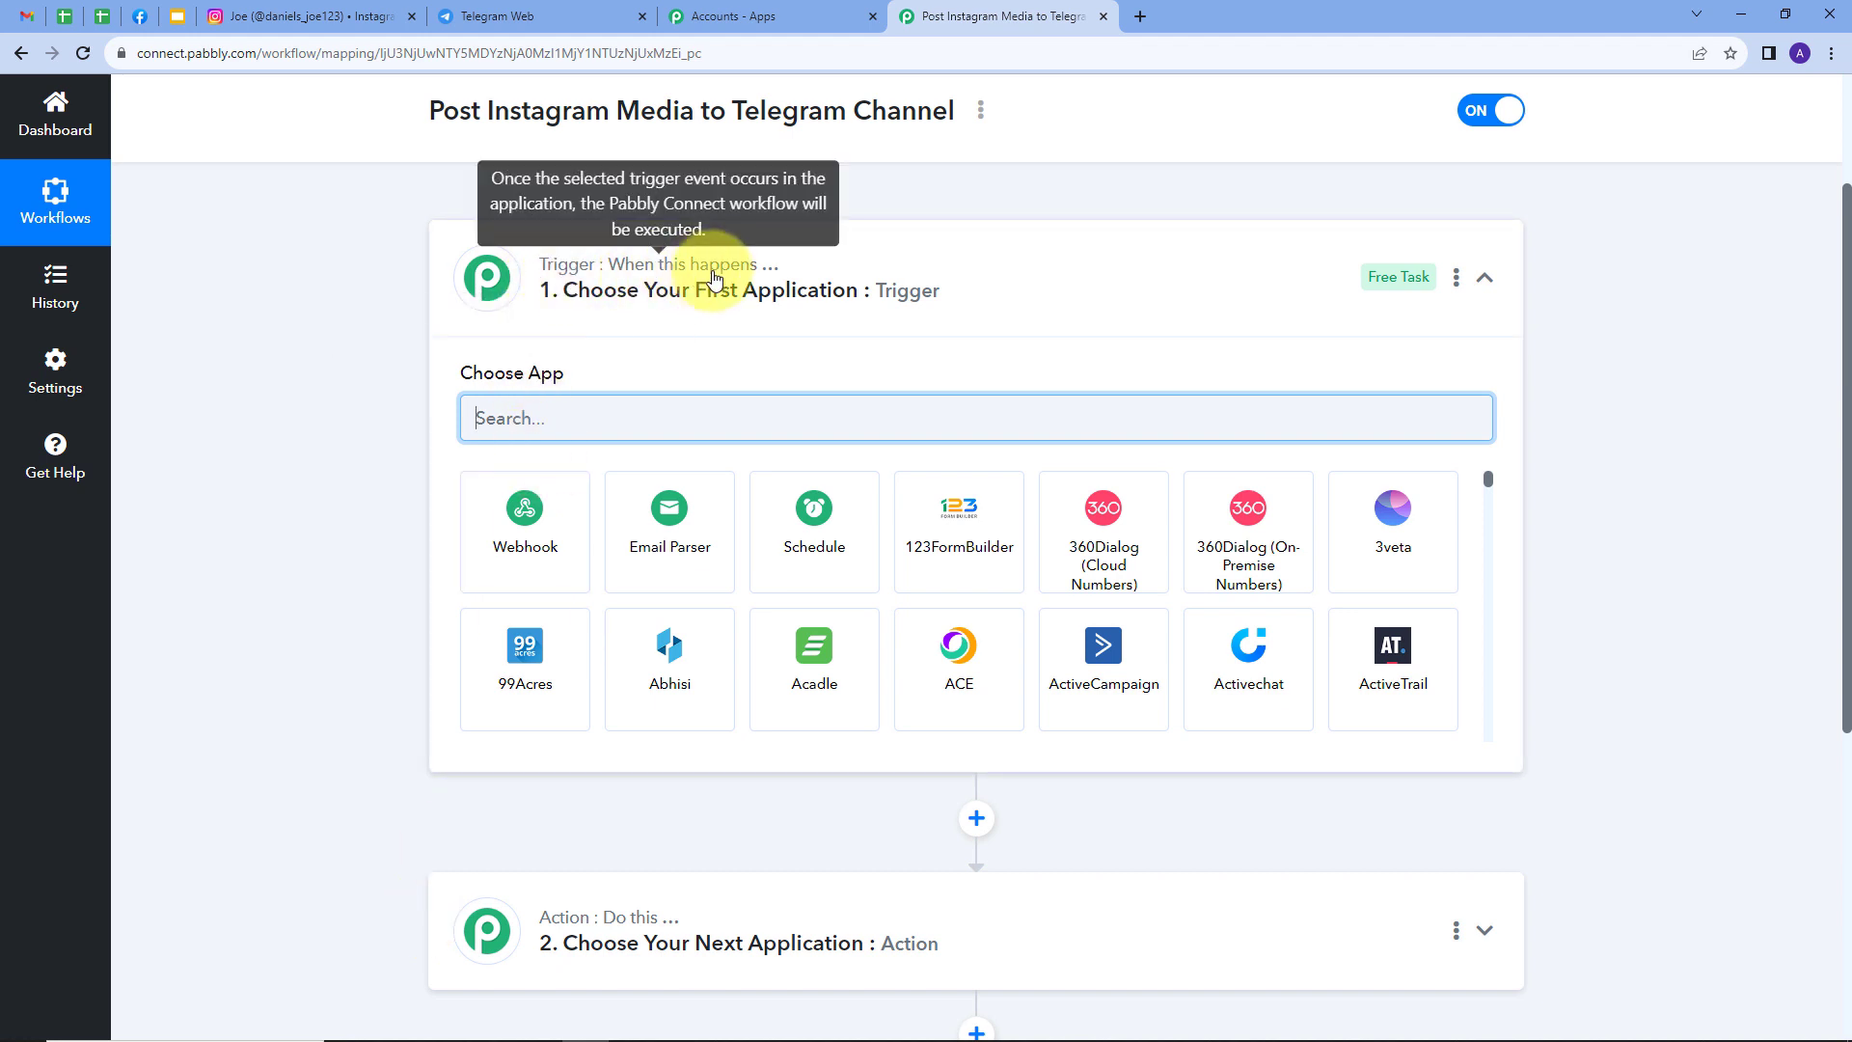
mouse_move(656, 934)
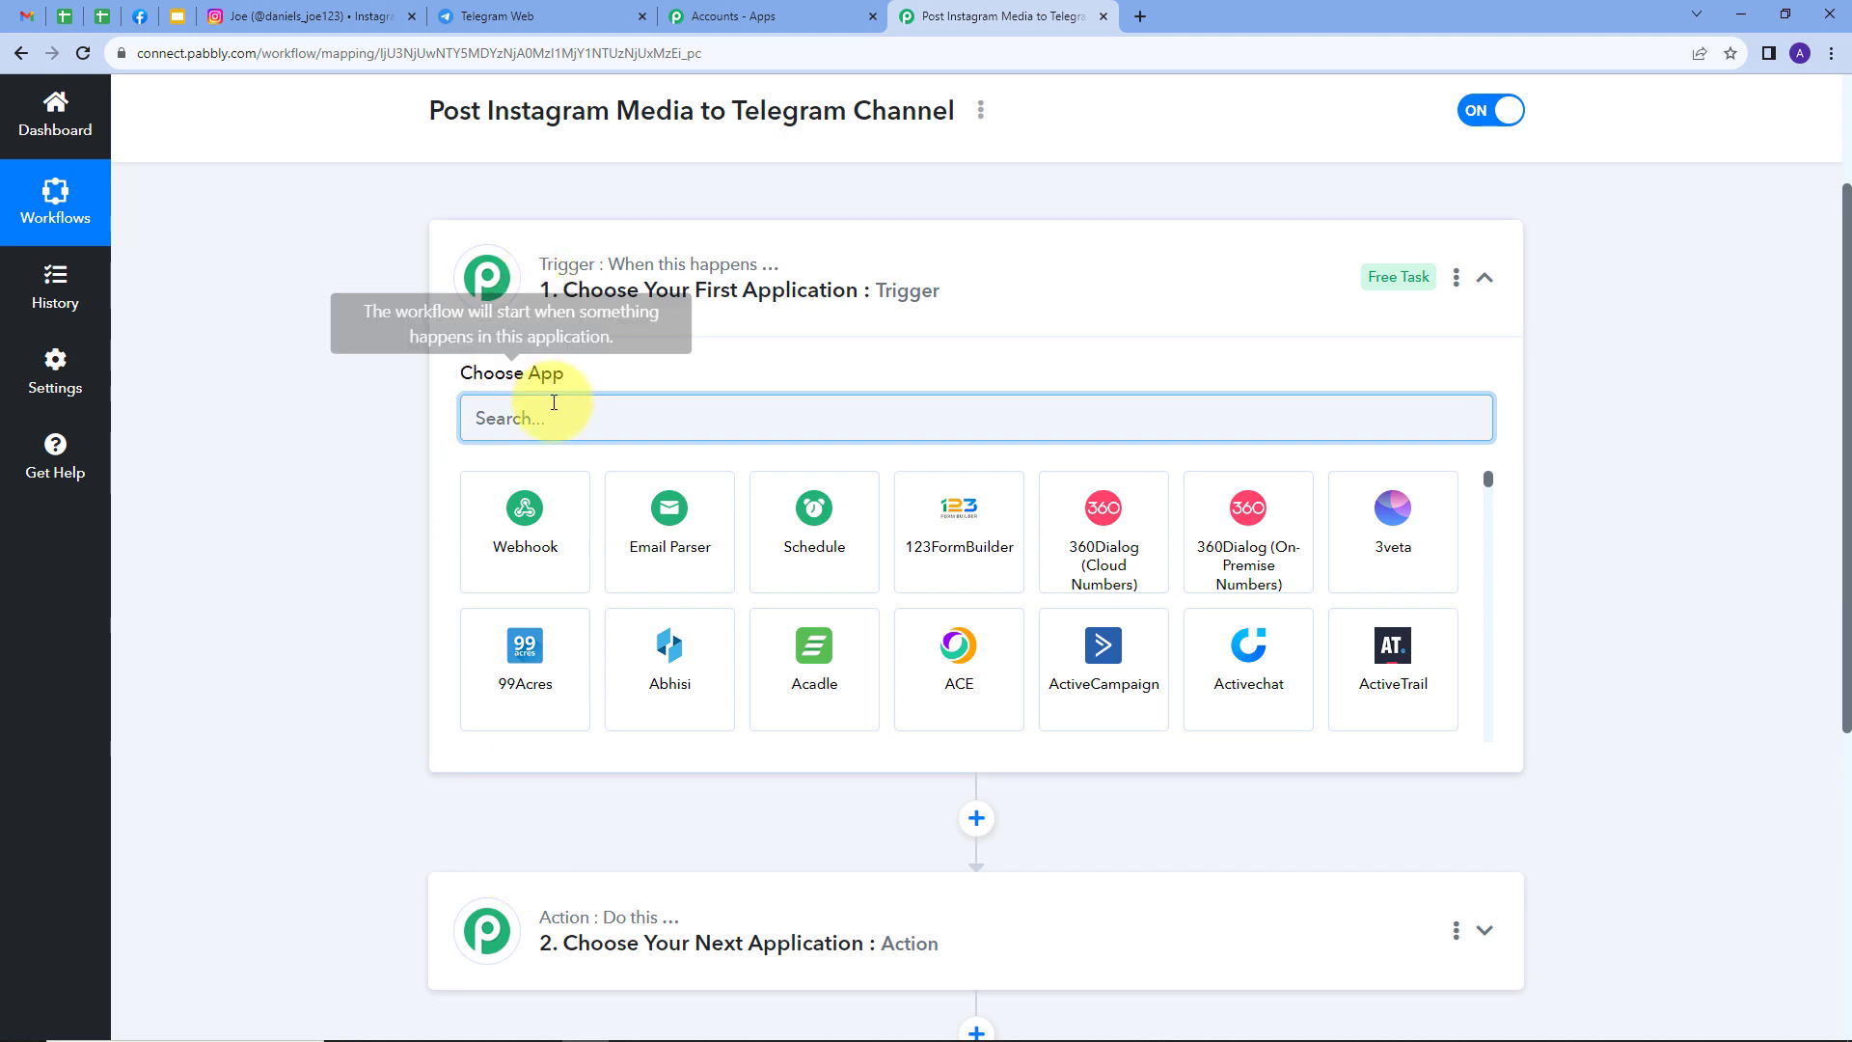
type("Insta")
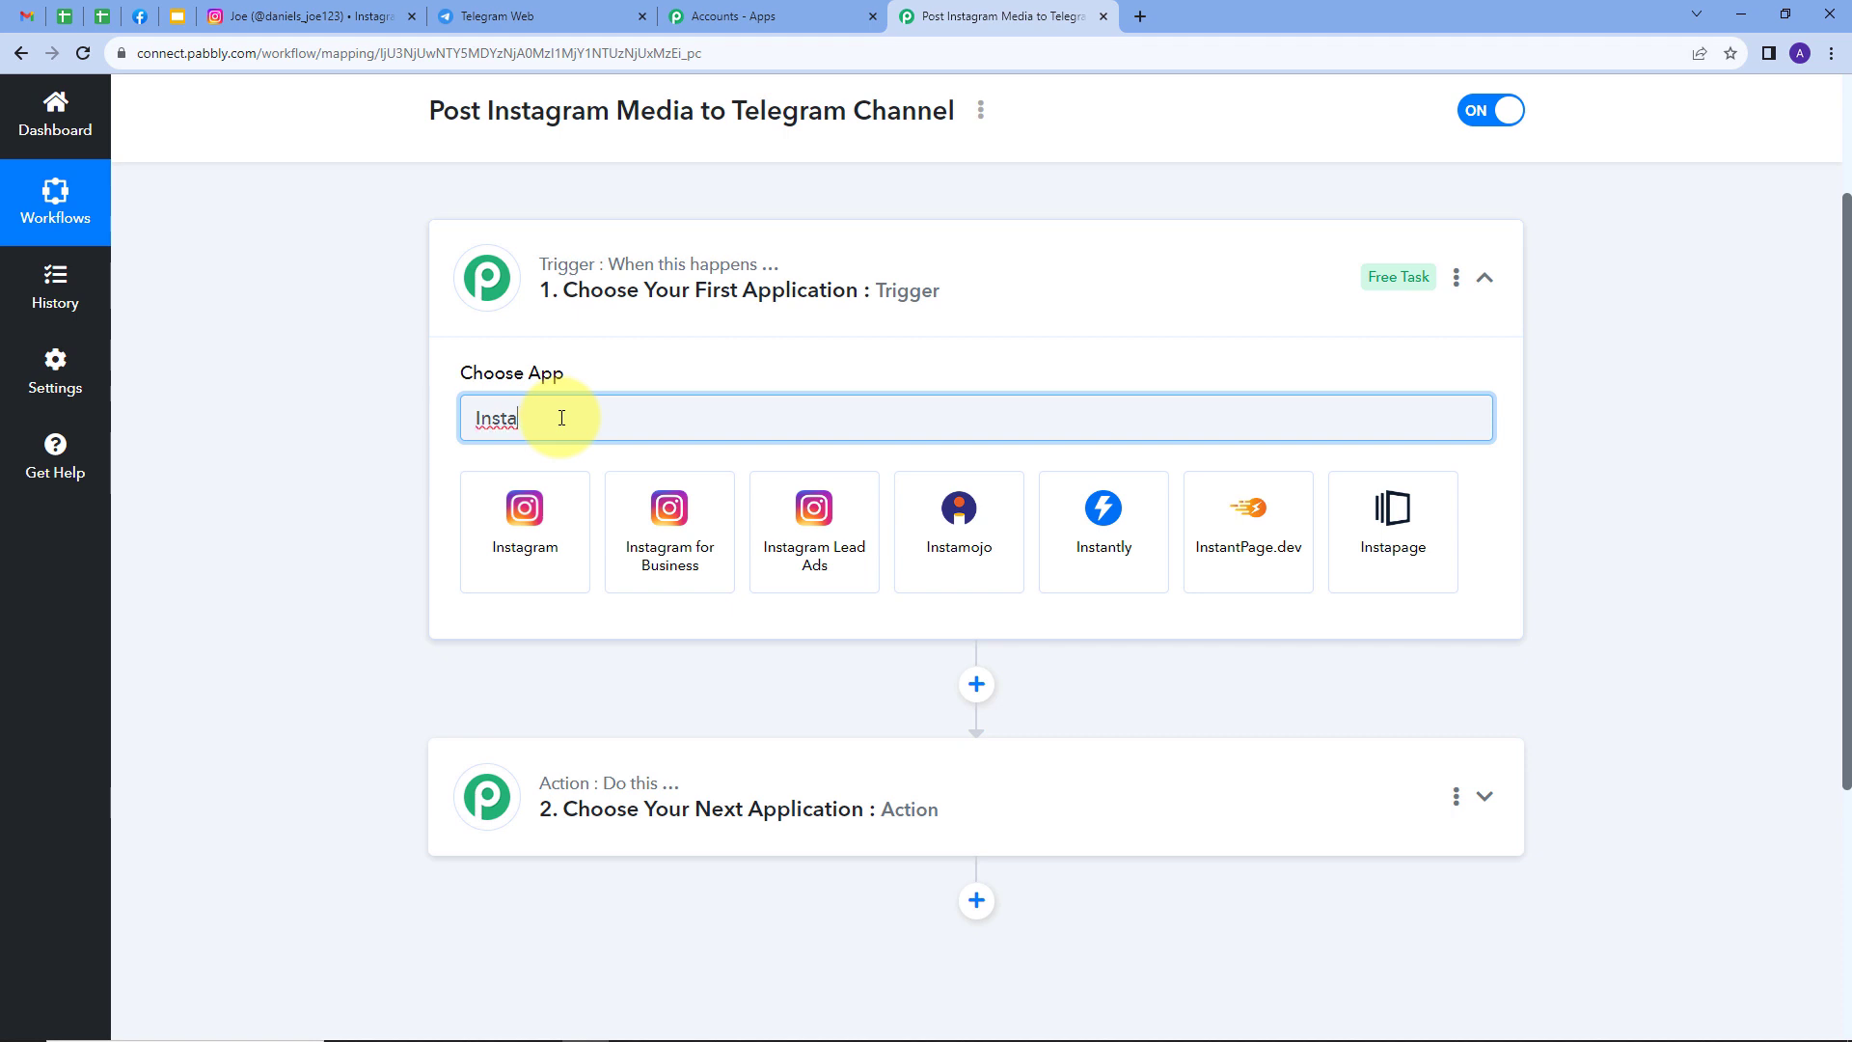
left_click(520, 533)
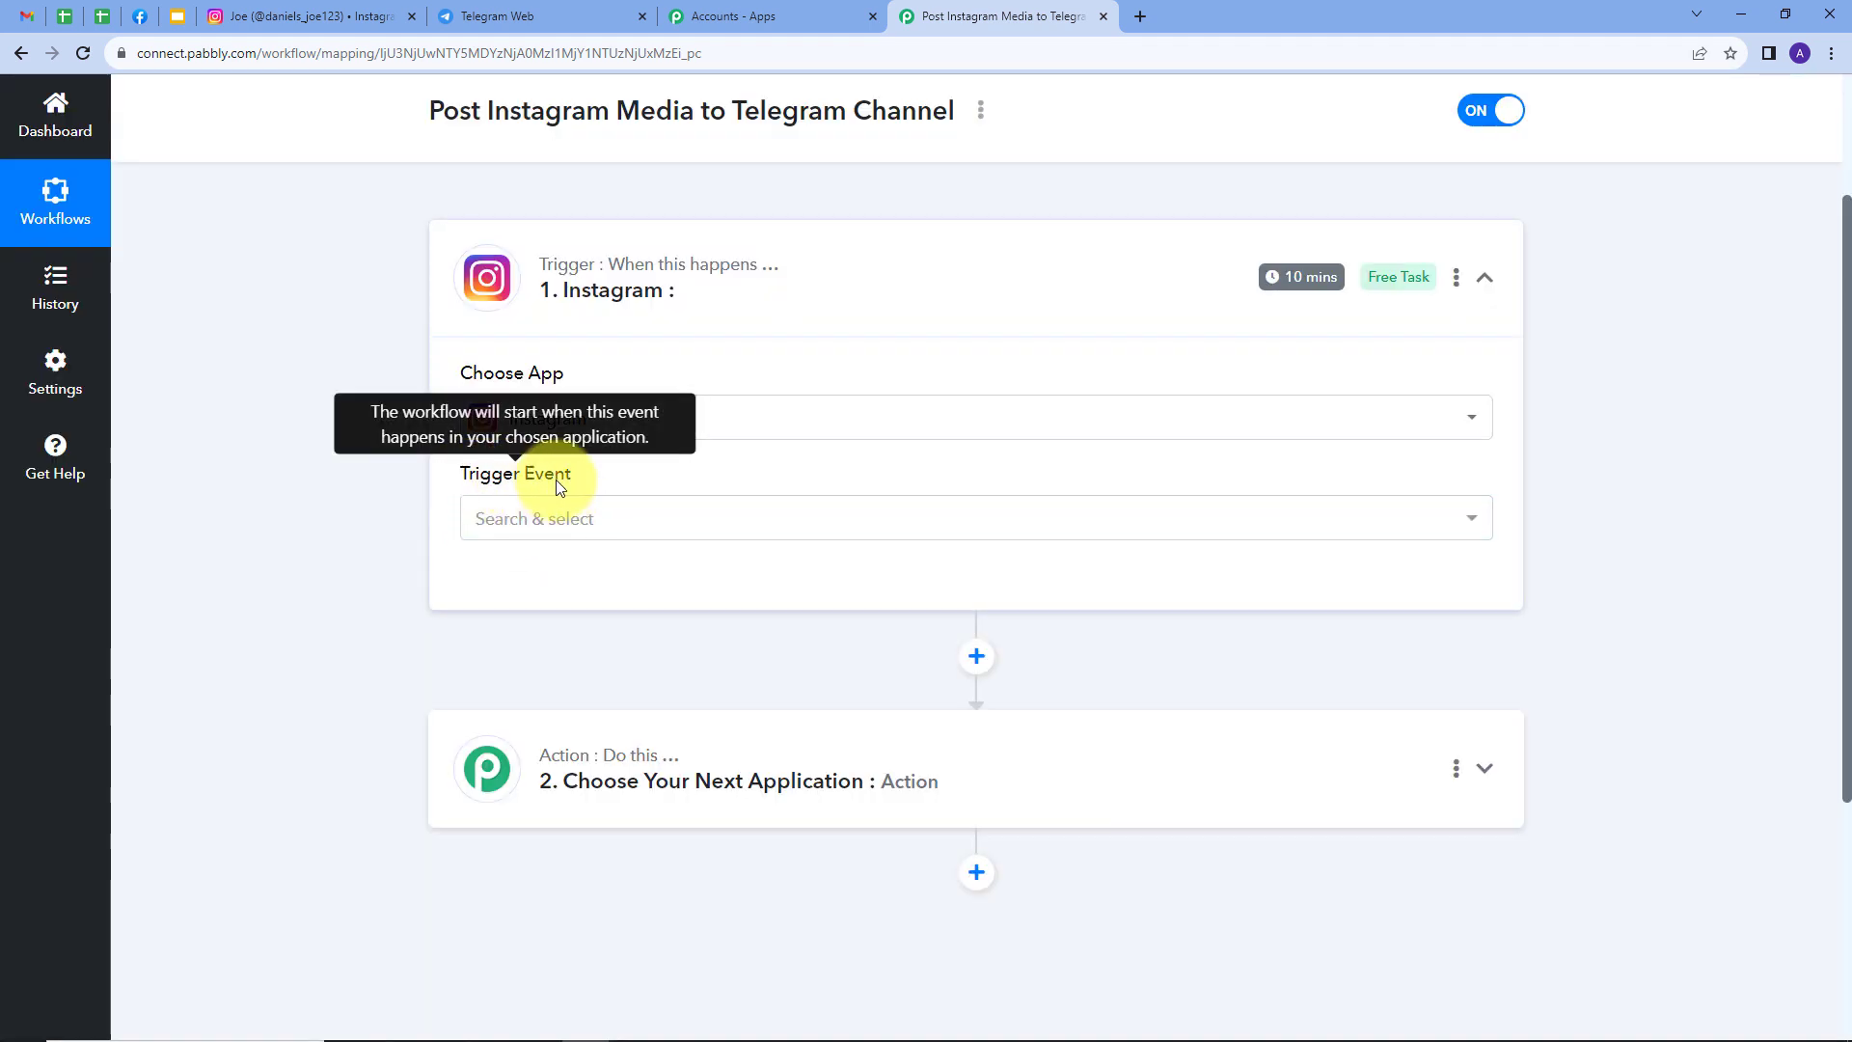
left_click(763, 519)
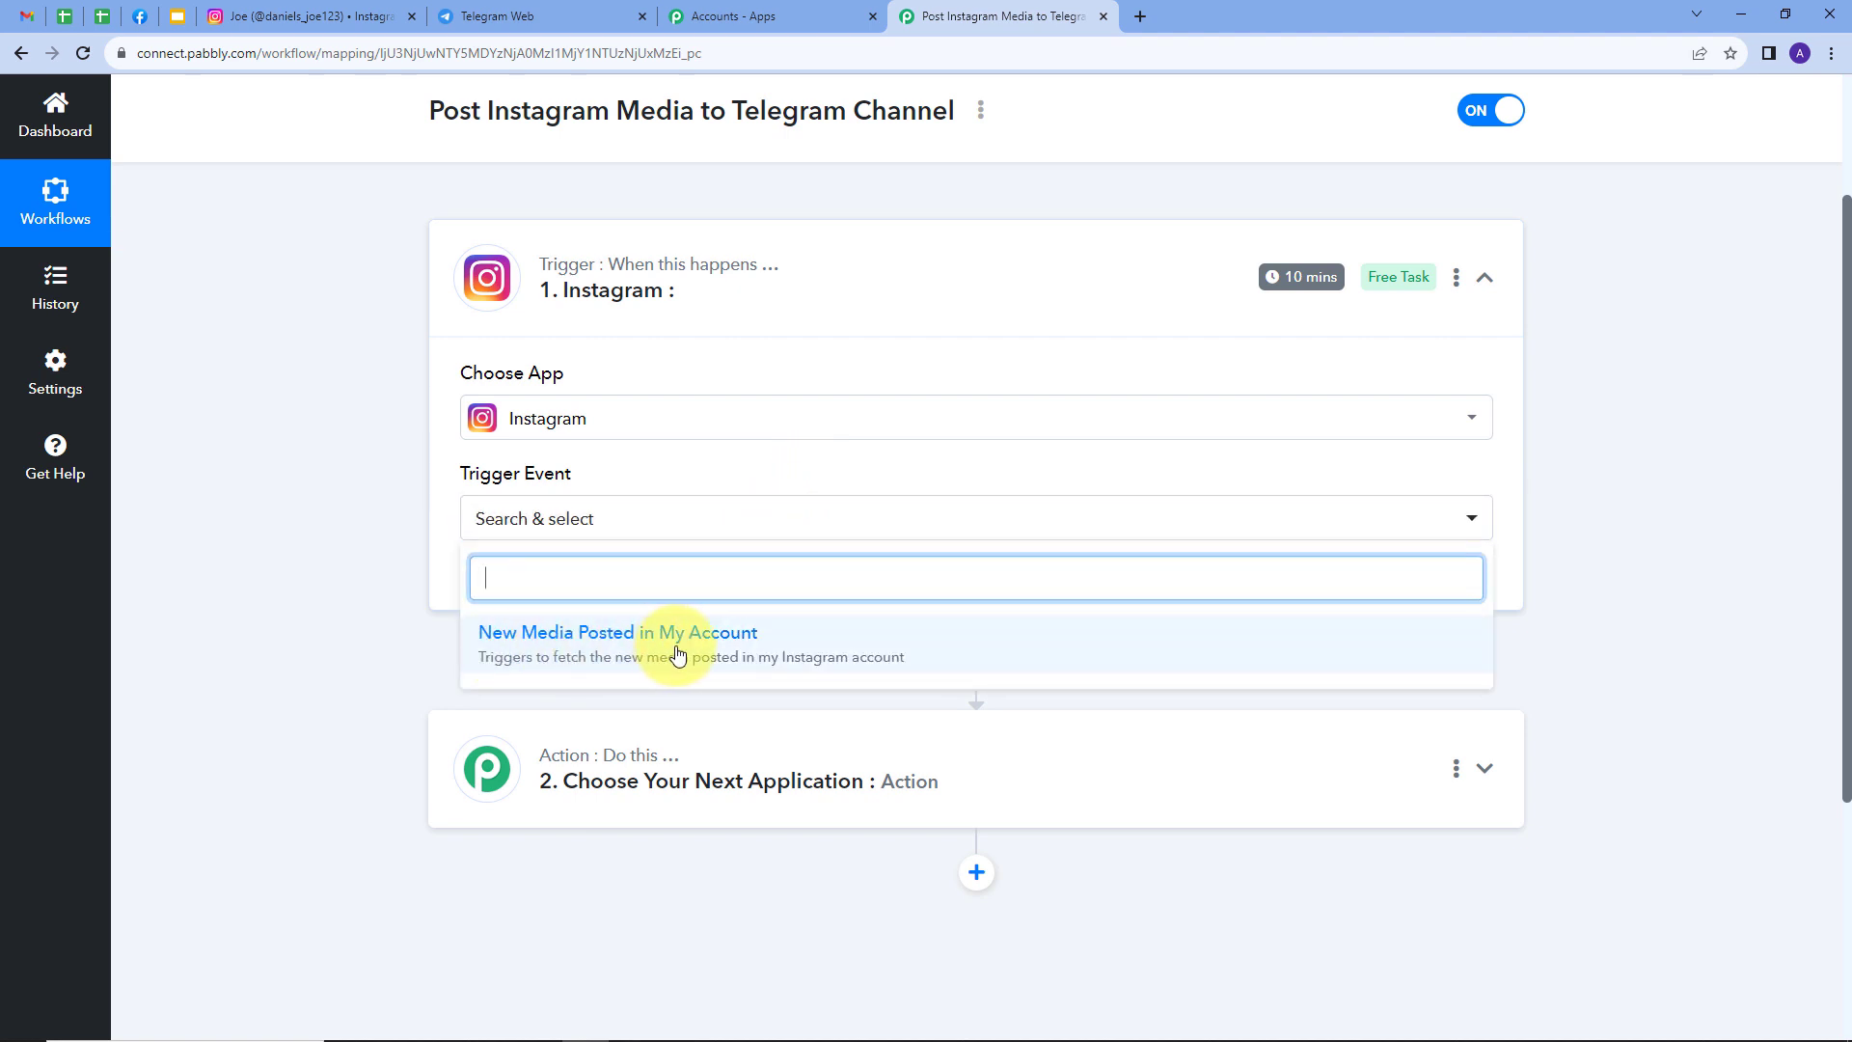
left_click(622, 655)
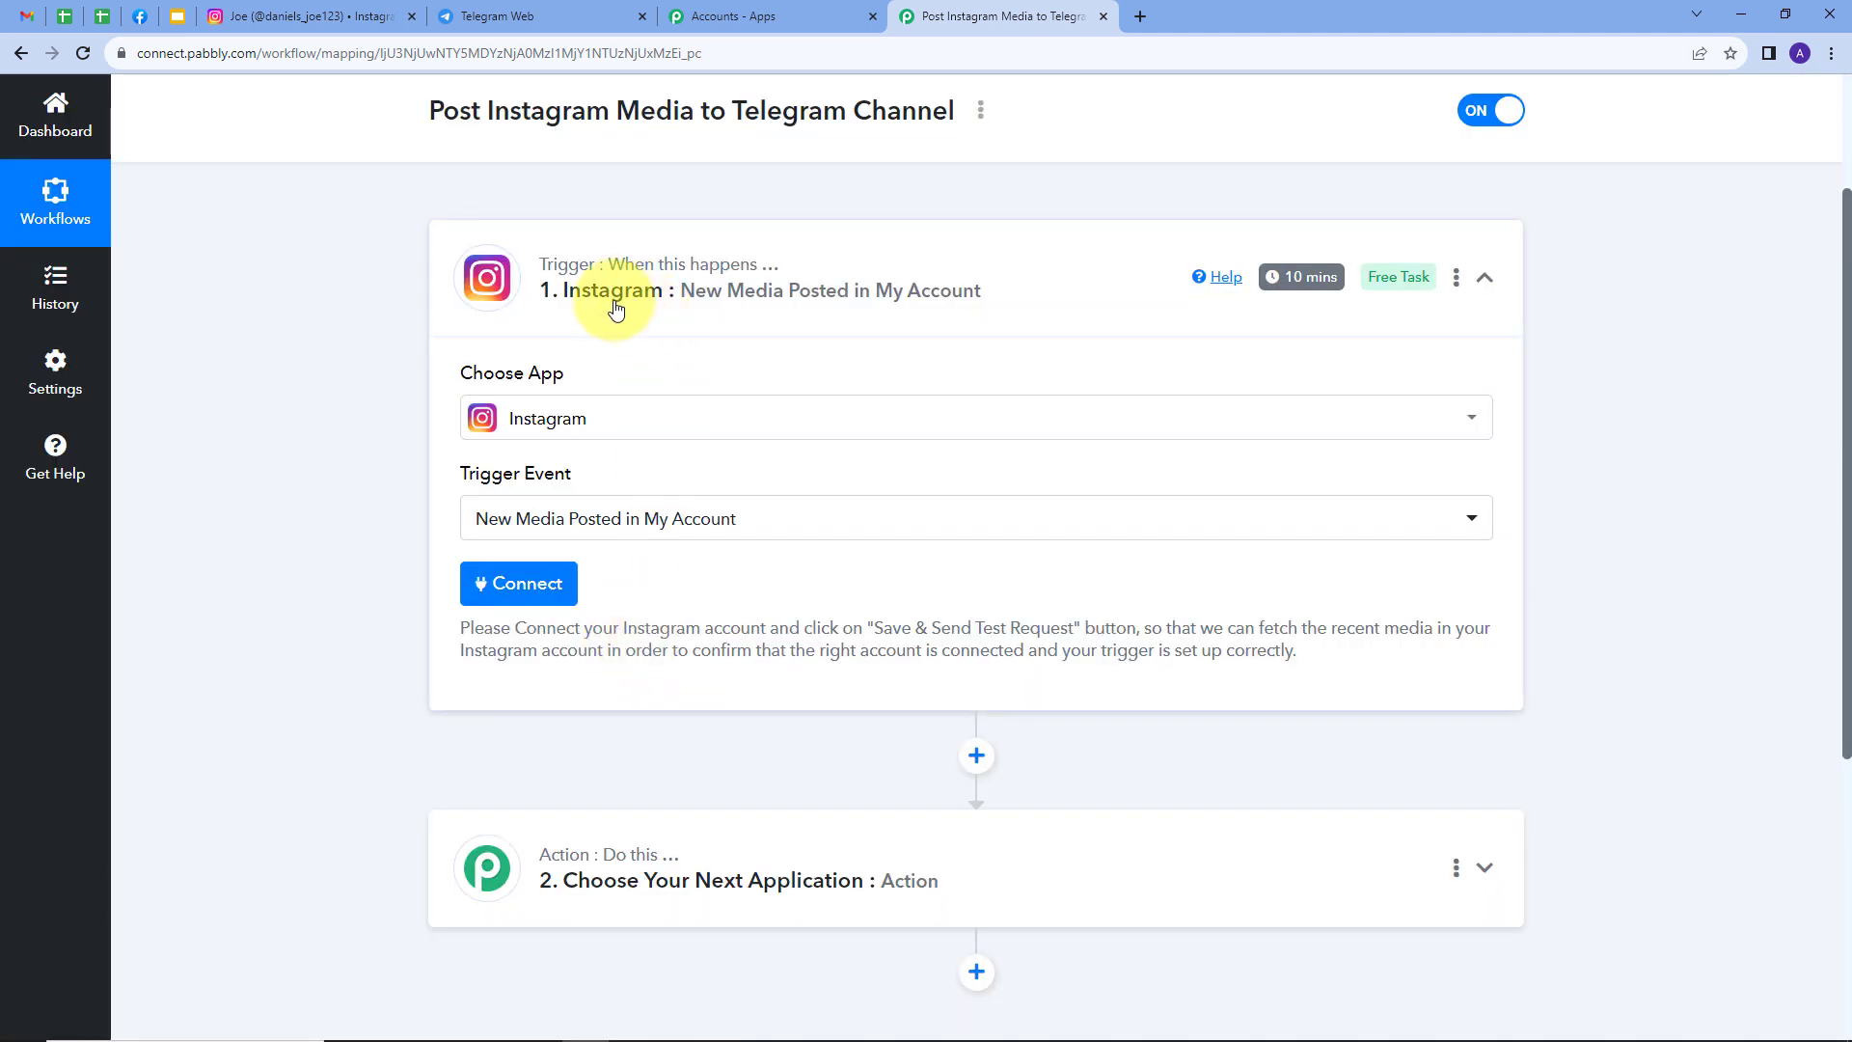
Authorize a new Instagram connection for the trigger, then switch to the Instagram profile tab
left_click(530, 590)
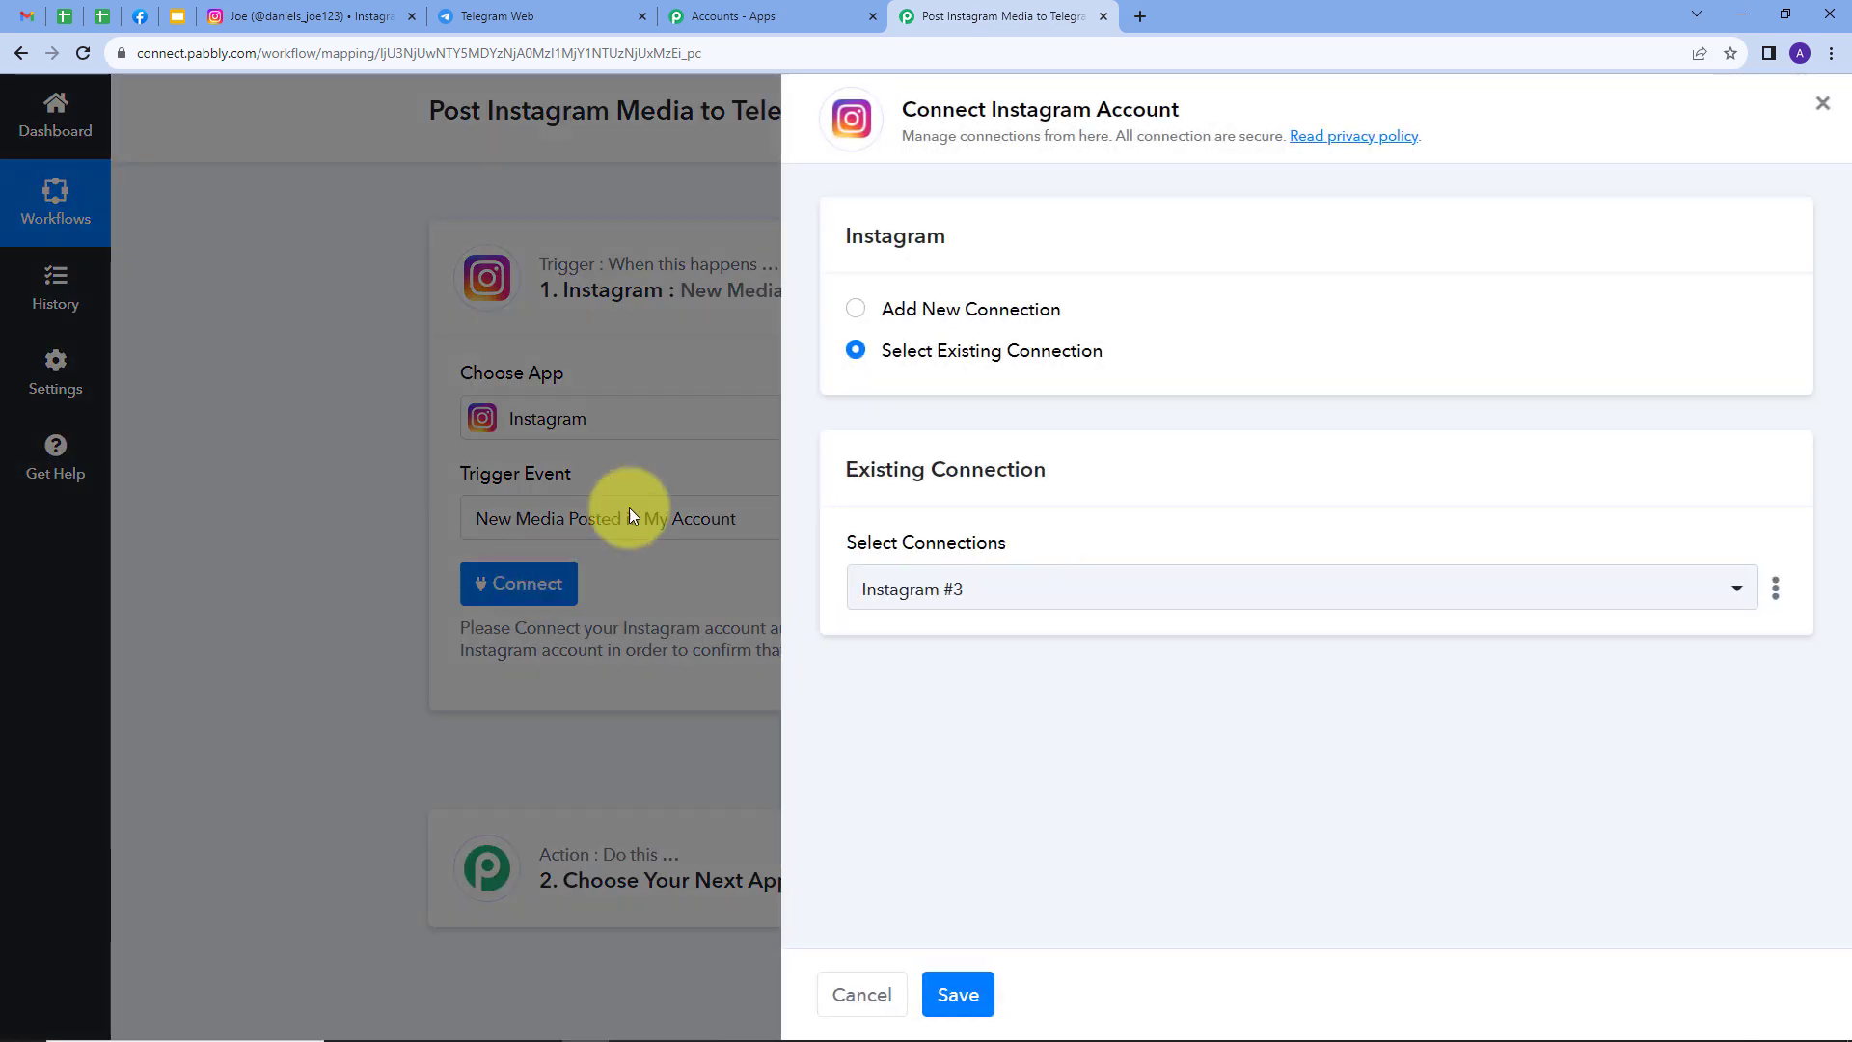
left_click(888, 311)
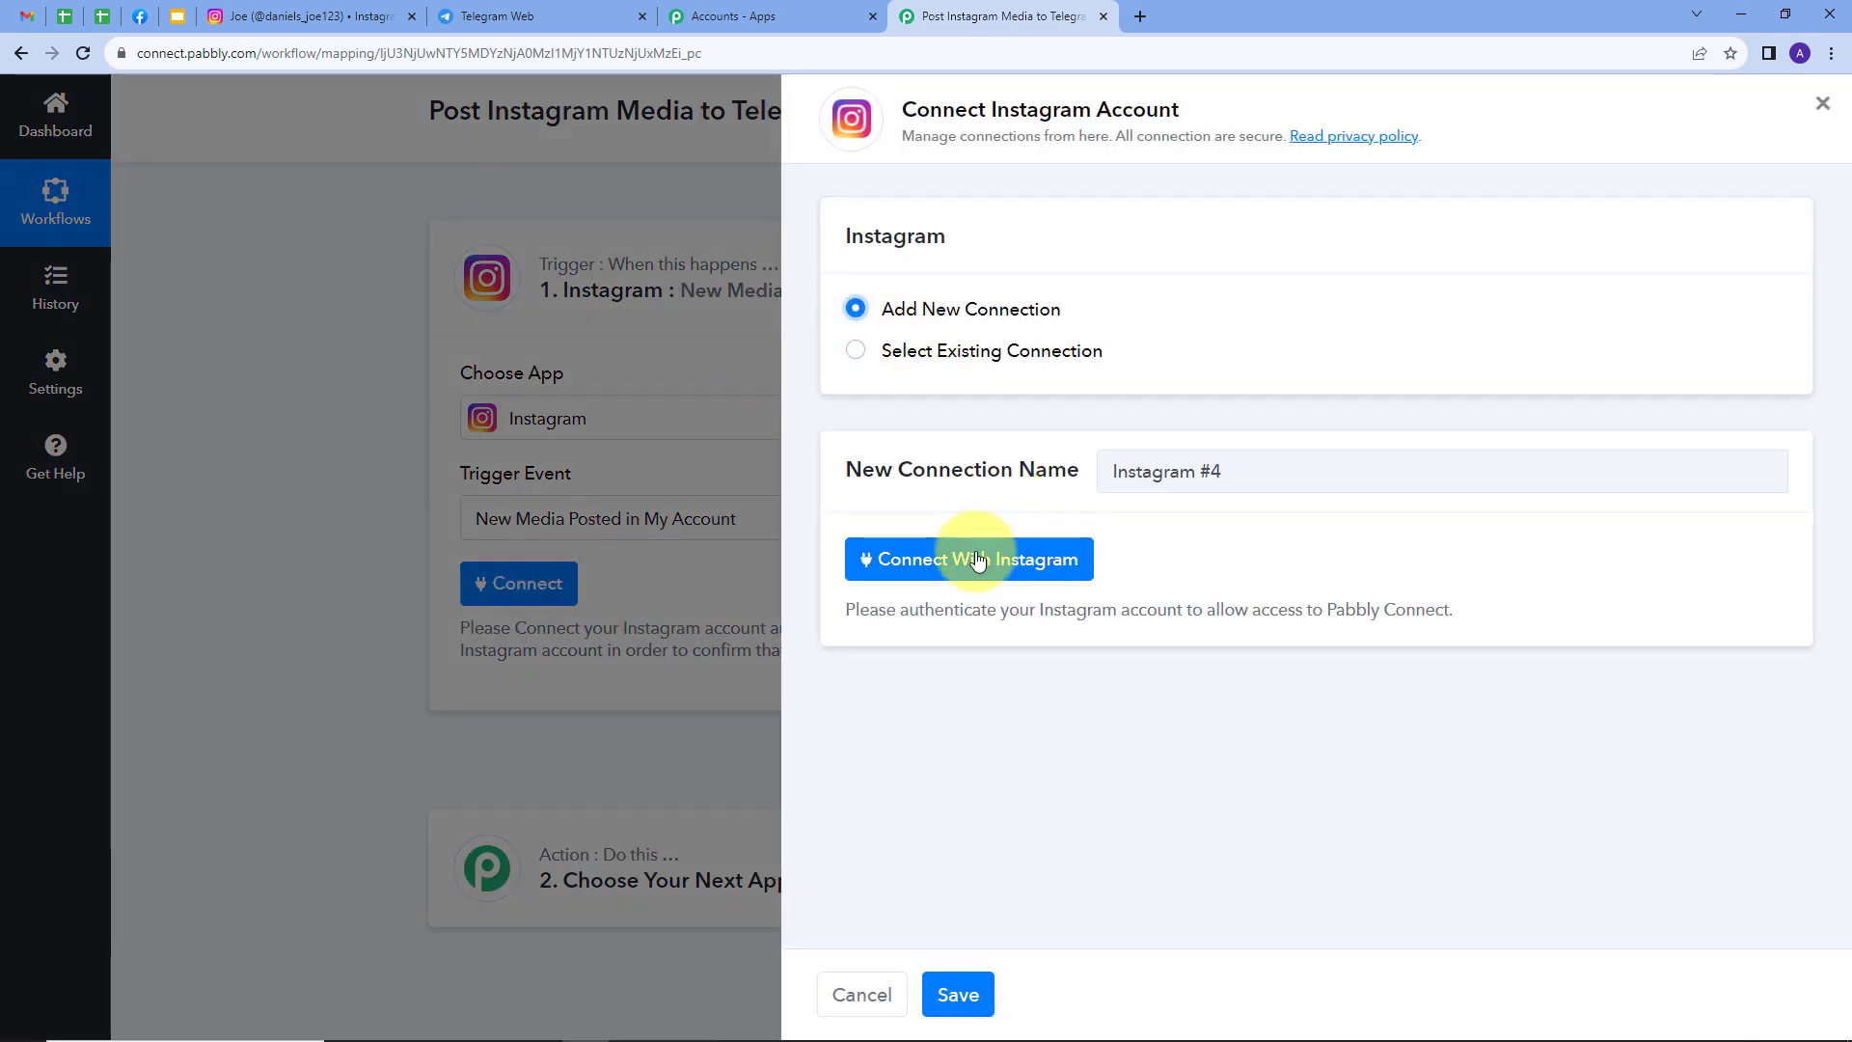
left_click(962, 568)
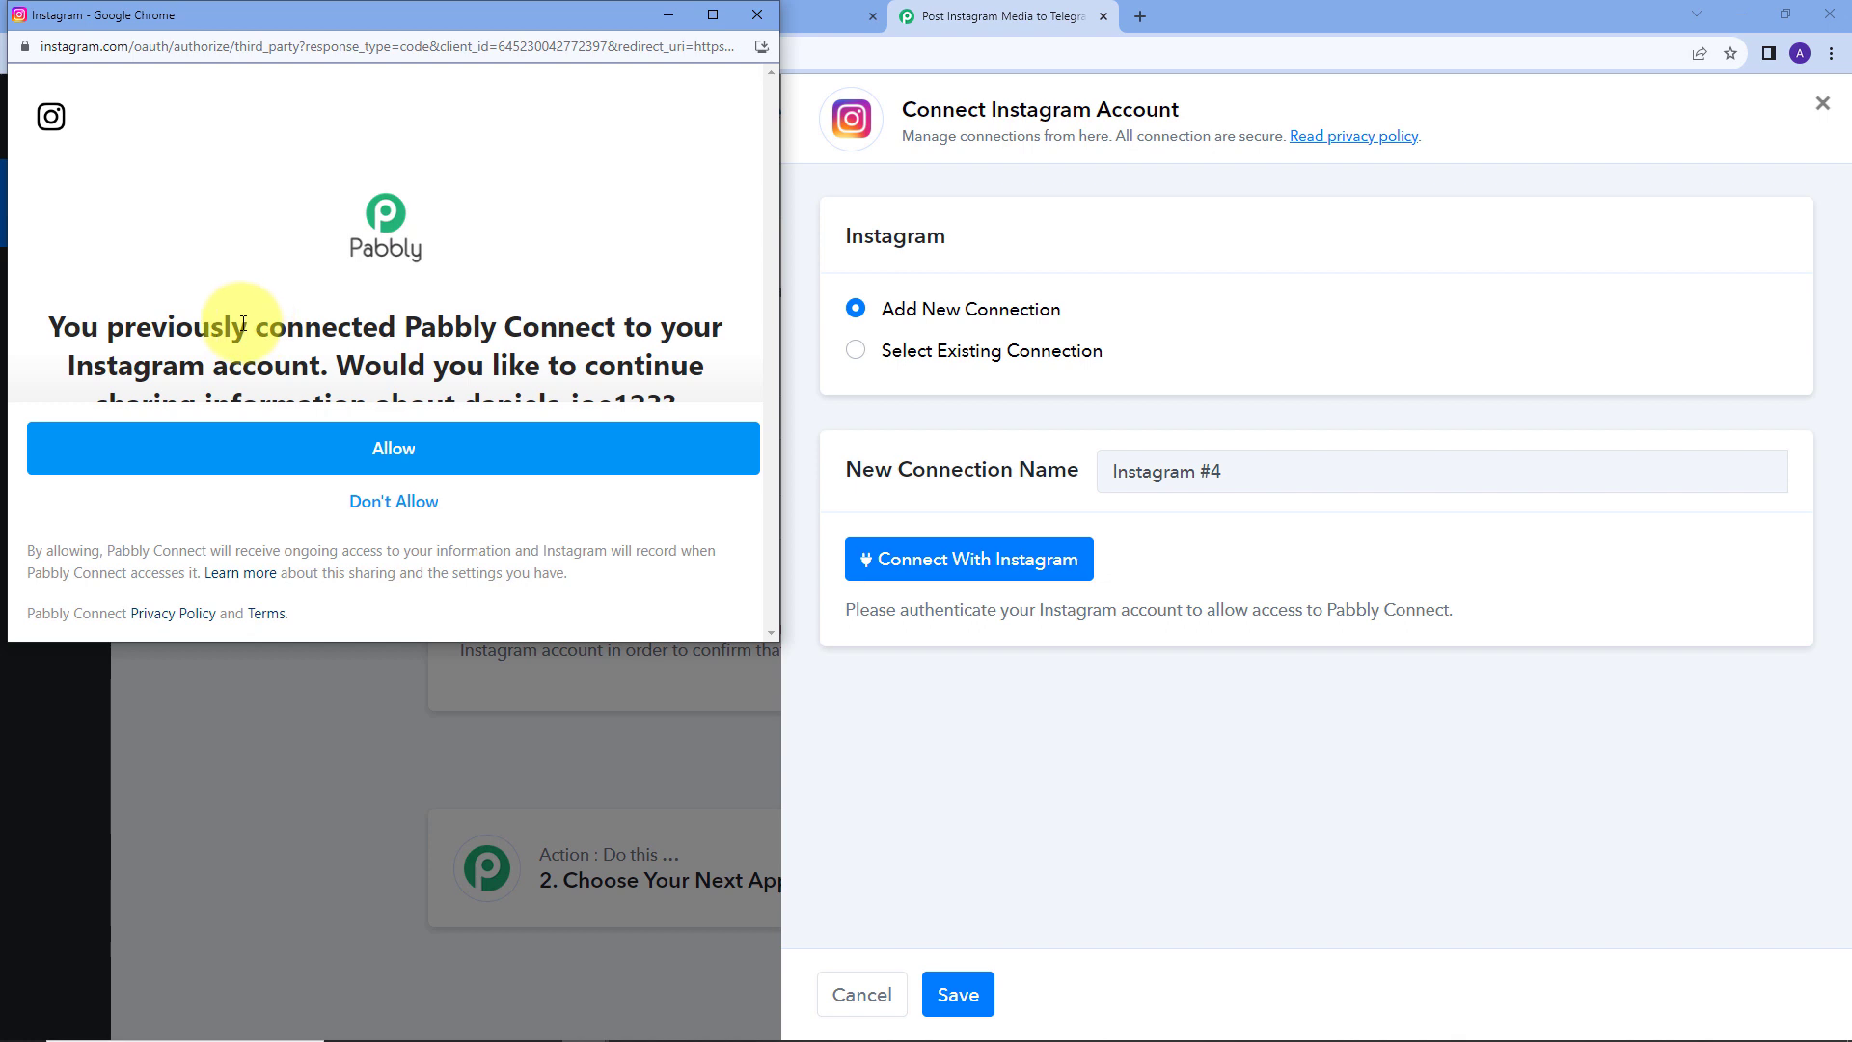
left_click(395, 450)
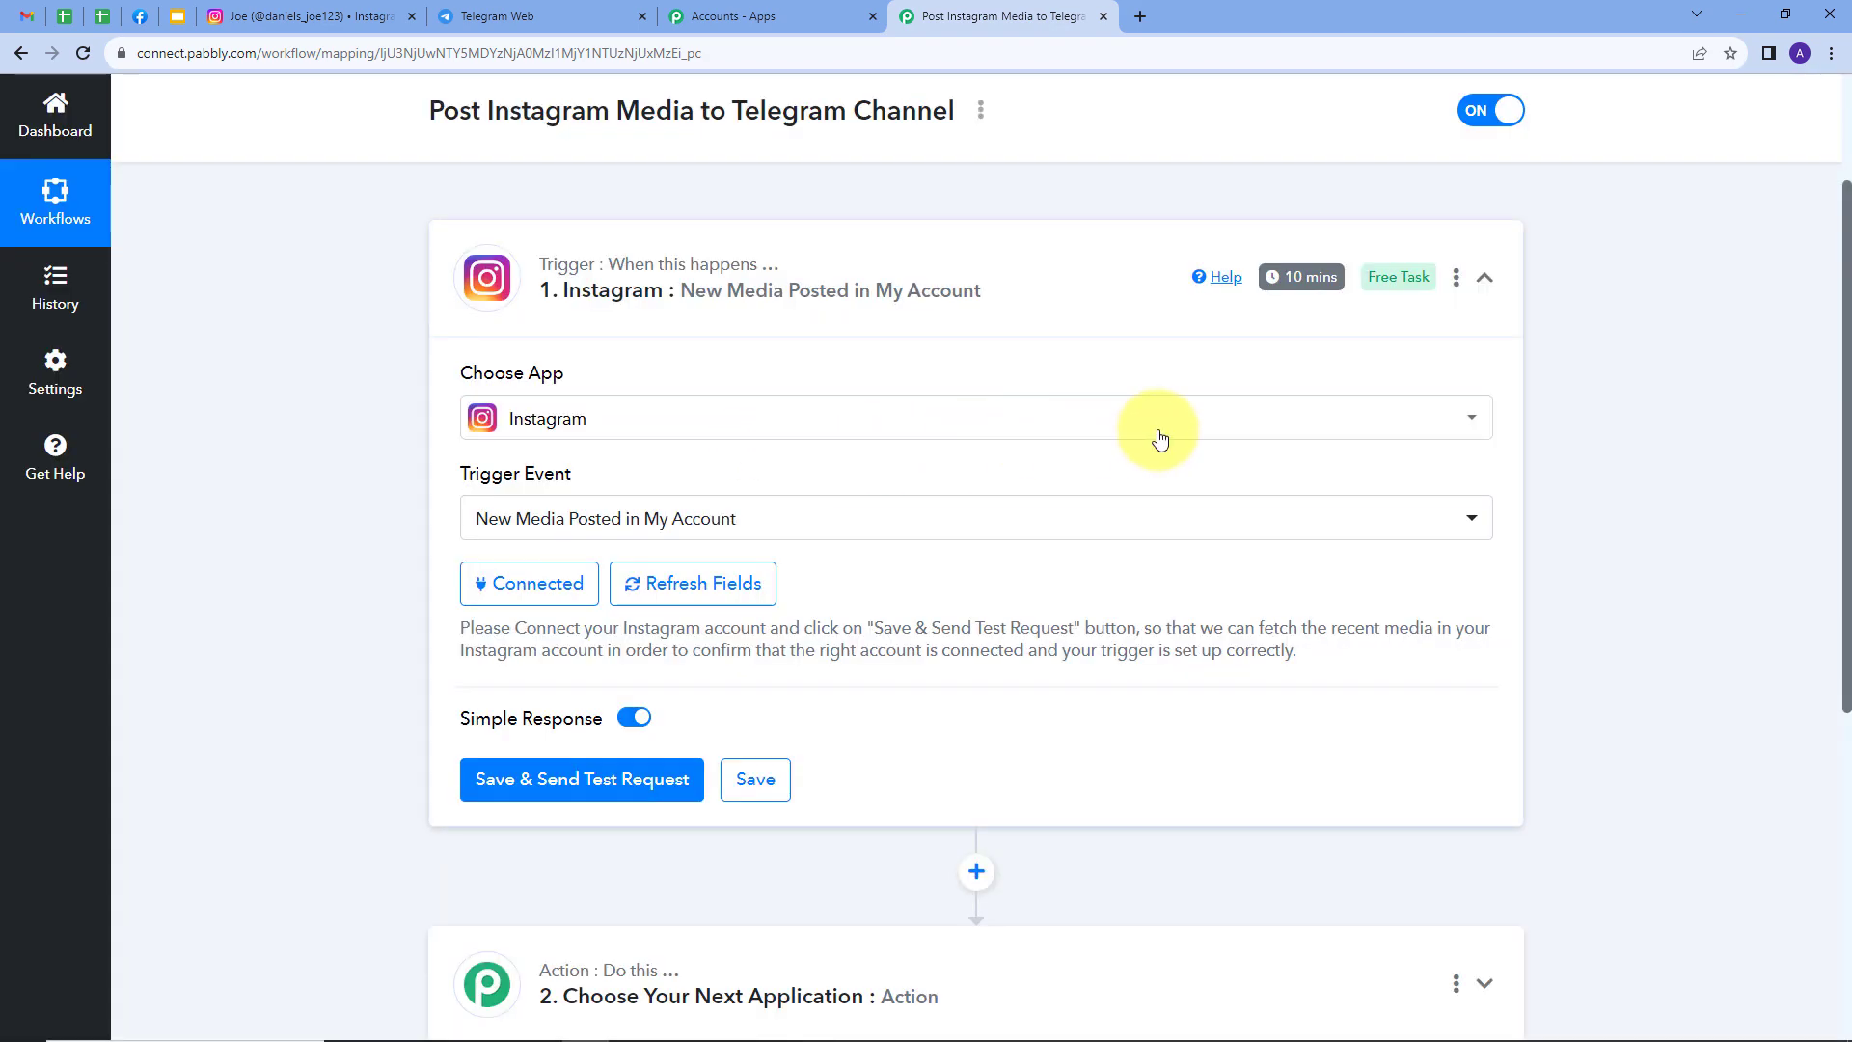
scroll(921, 573, "down", 1)
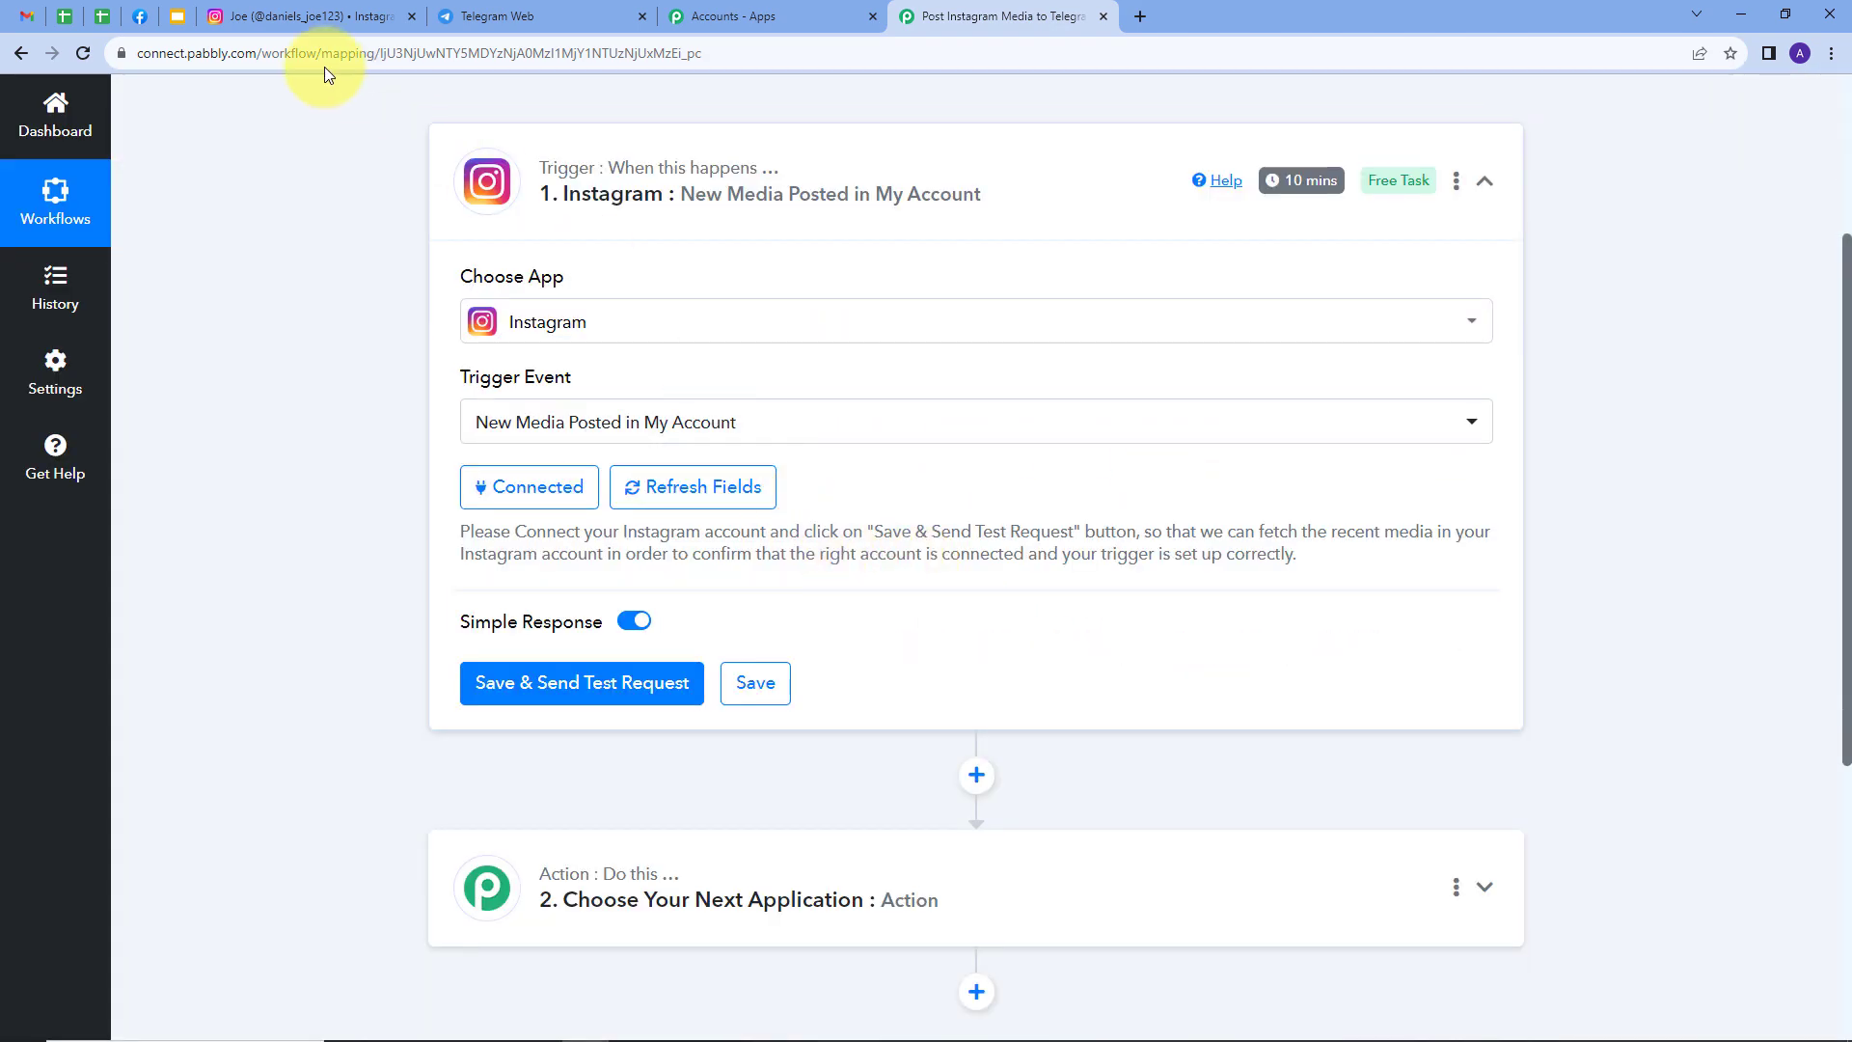
left_click(313, 17)
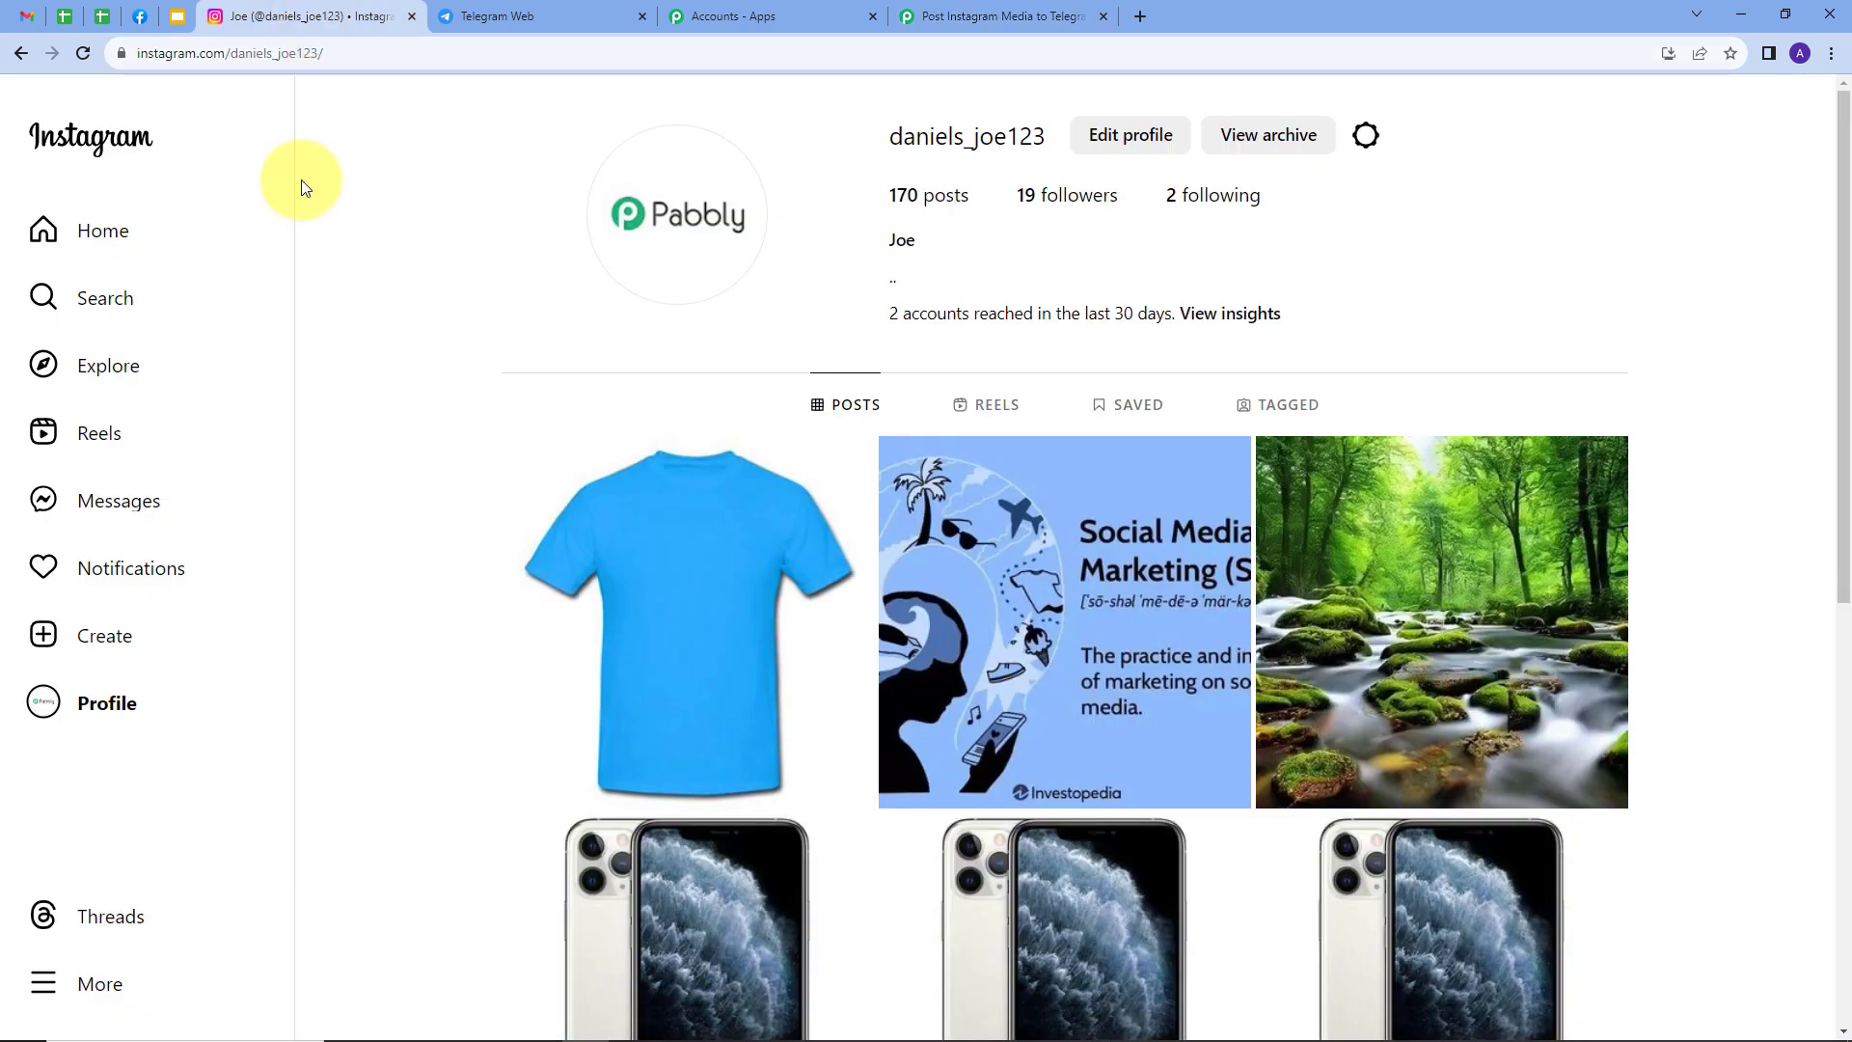
Post the Reality-check-print-media-recovering_10 image with caption 'Capturing the Headlines: A Chronicle of Today's Stories'
left_click(76, 645)
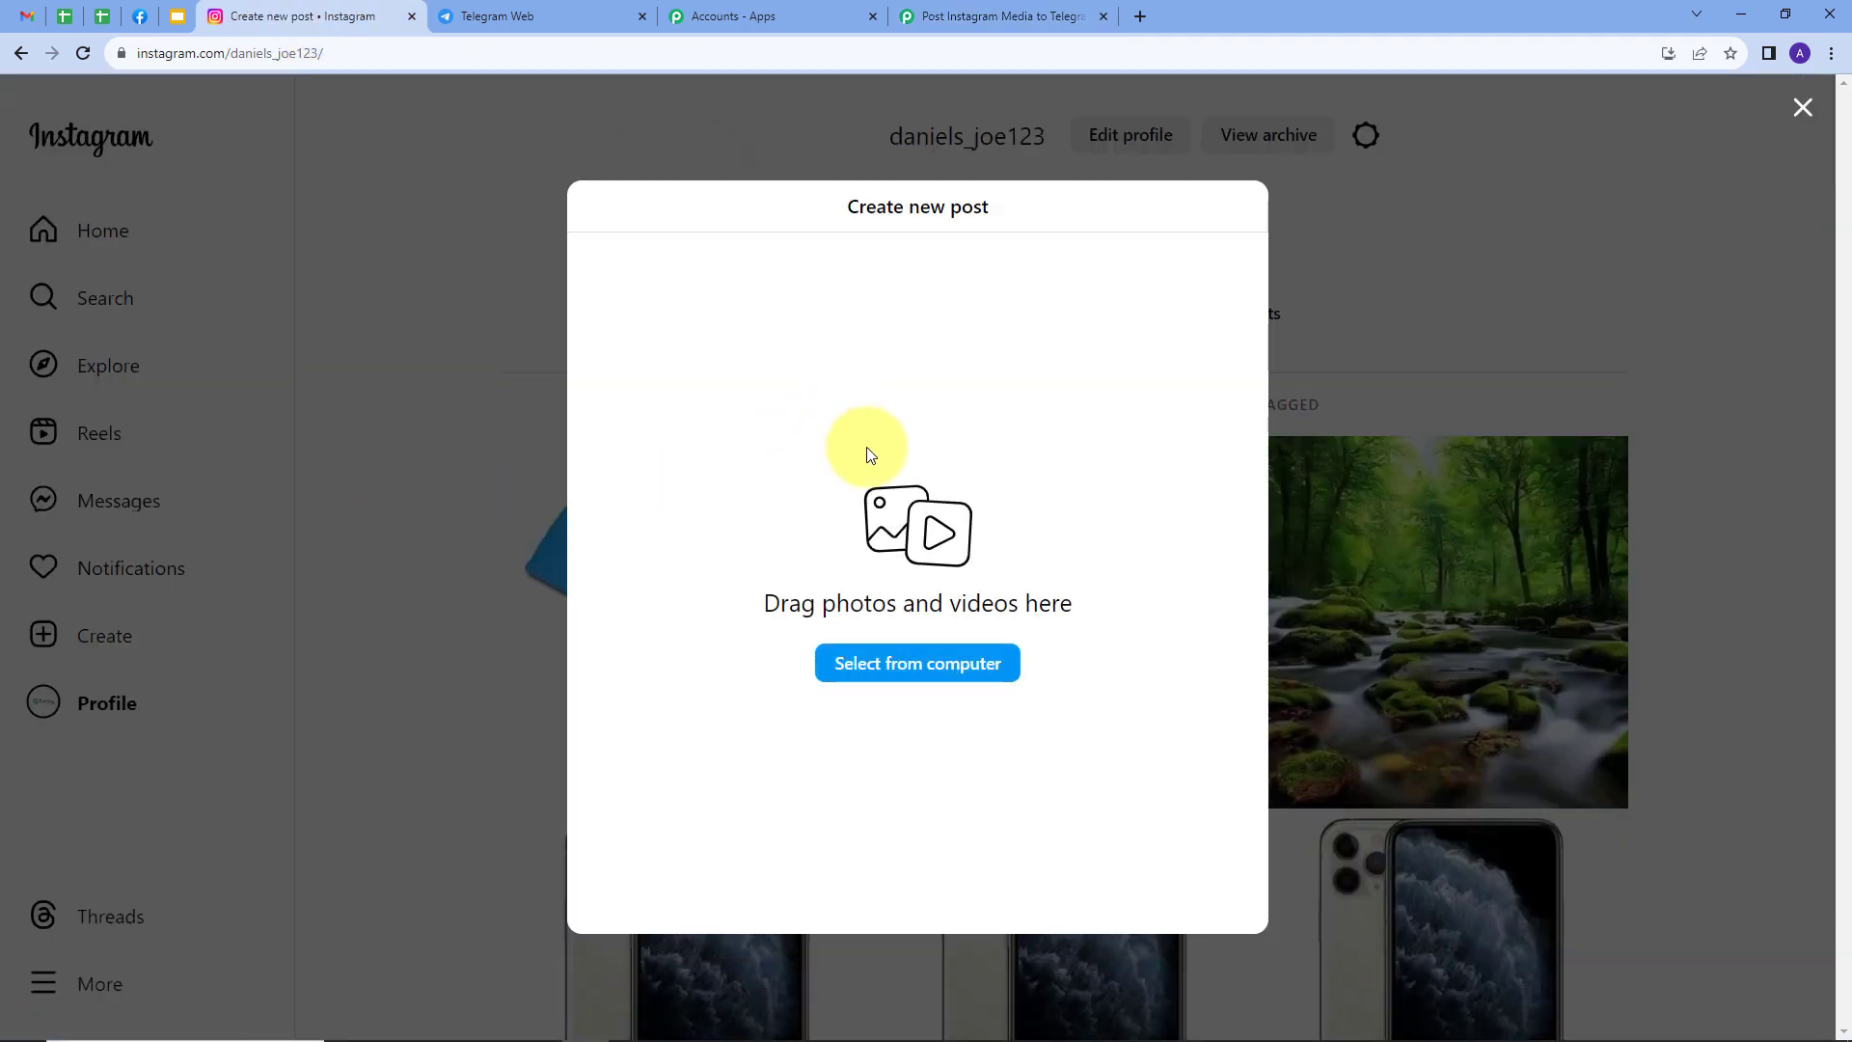
left_click(889, 666)
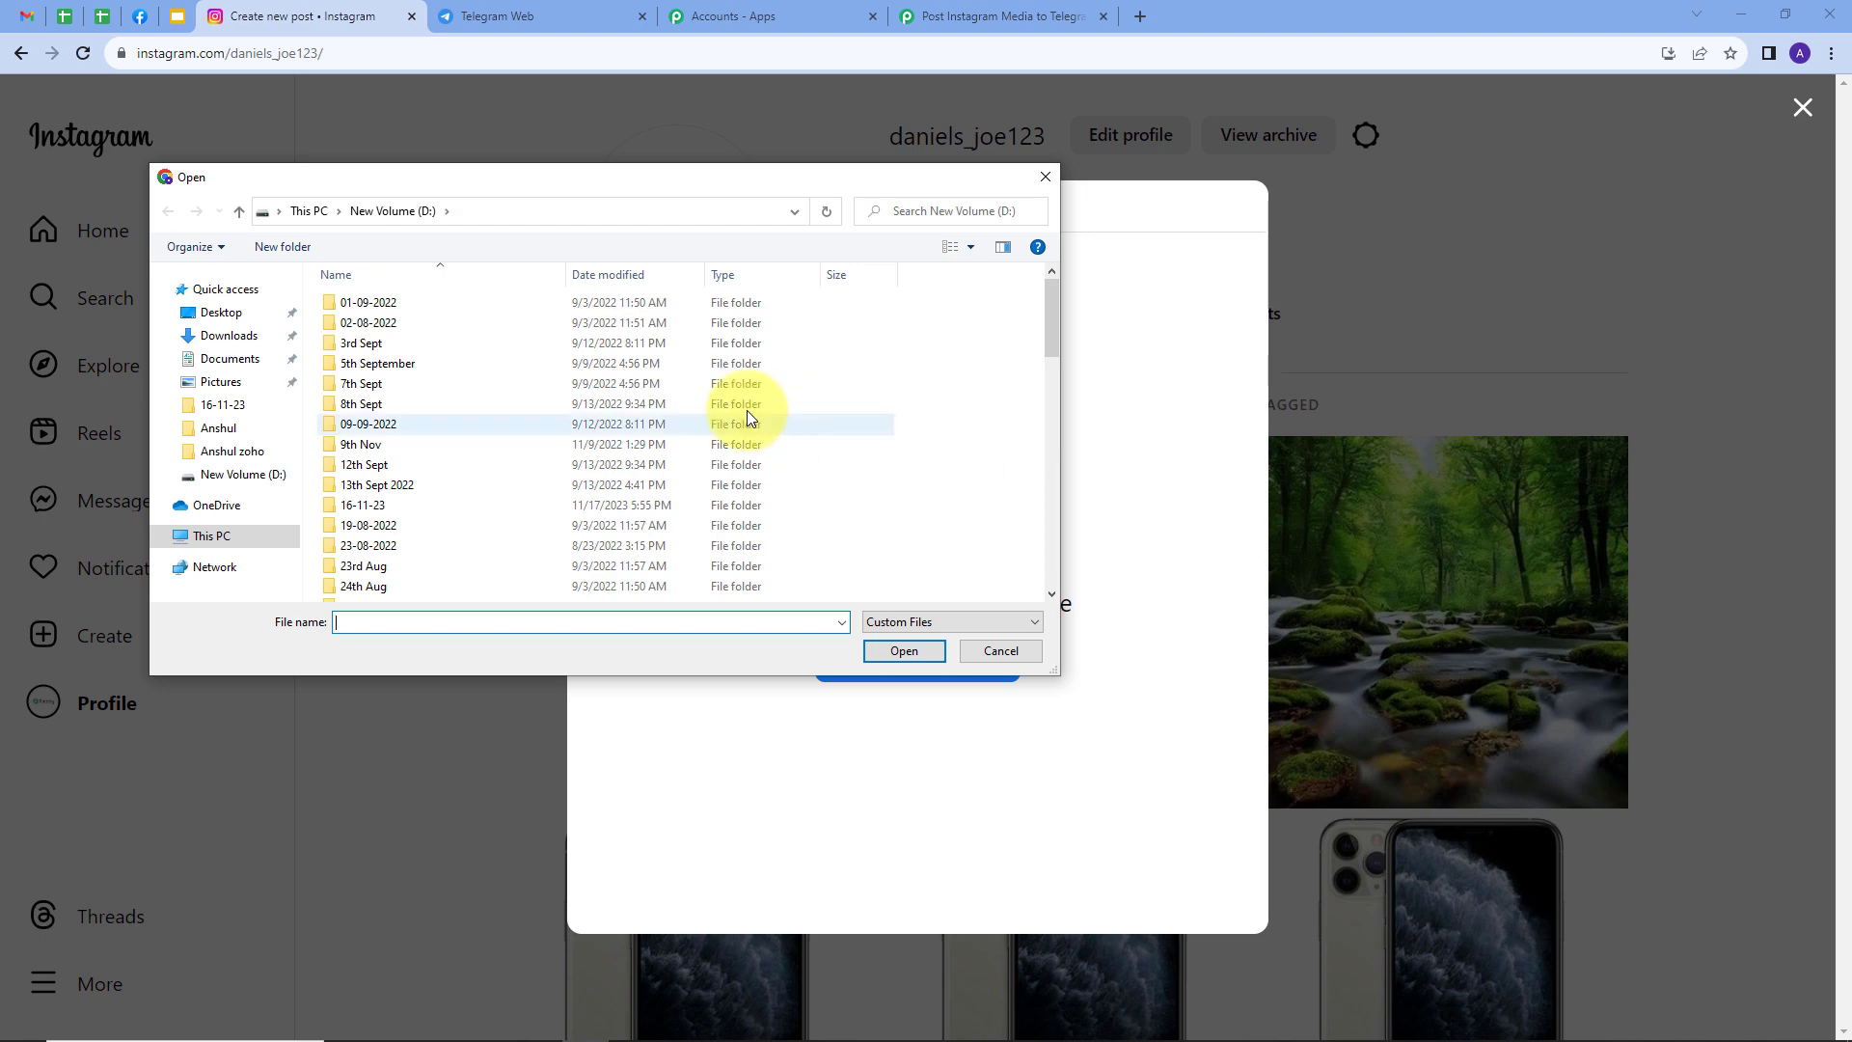
left_click(228, 335)
left_click(572, 371)
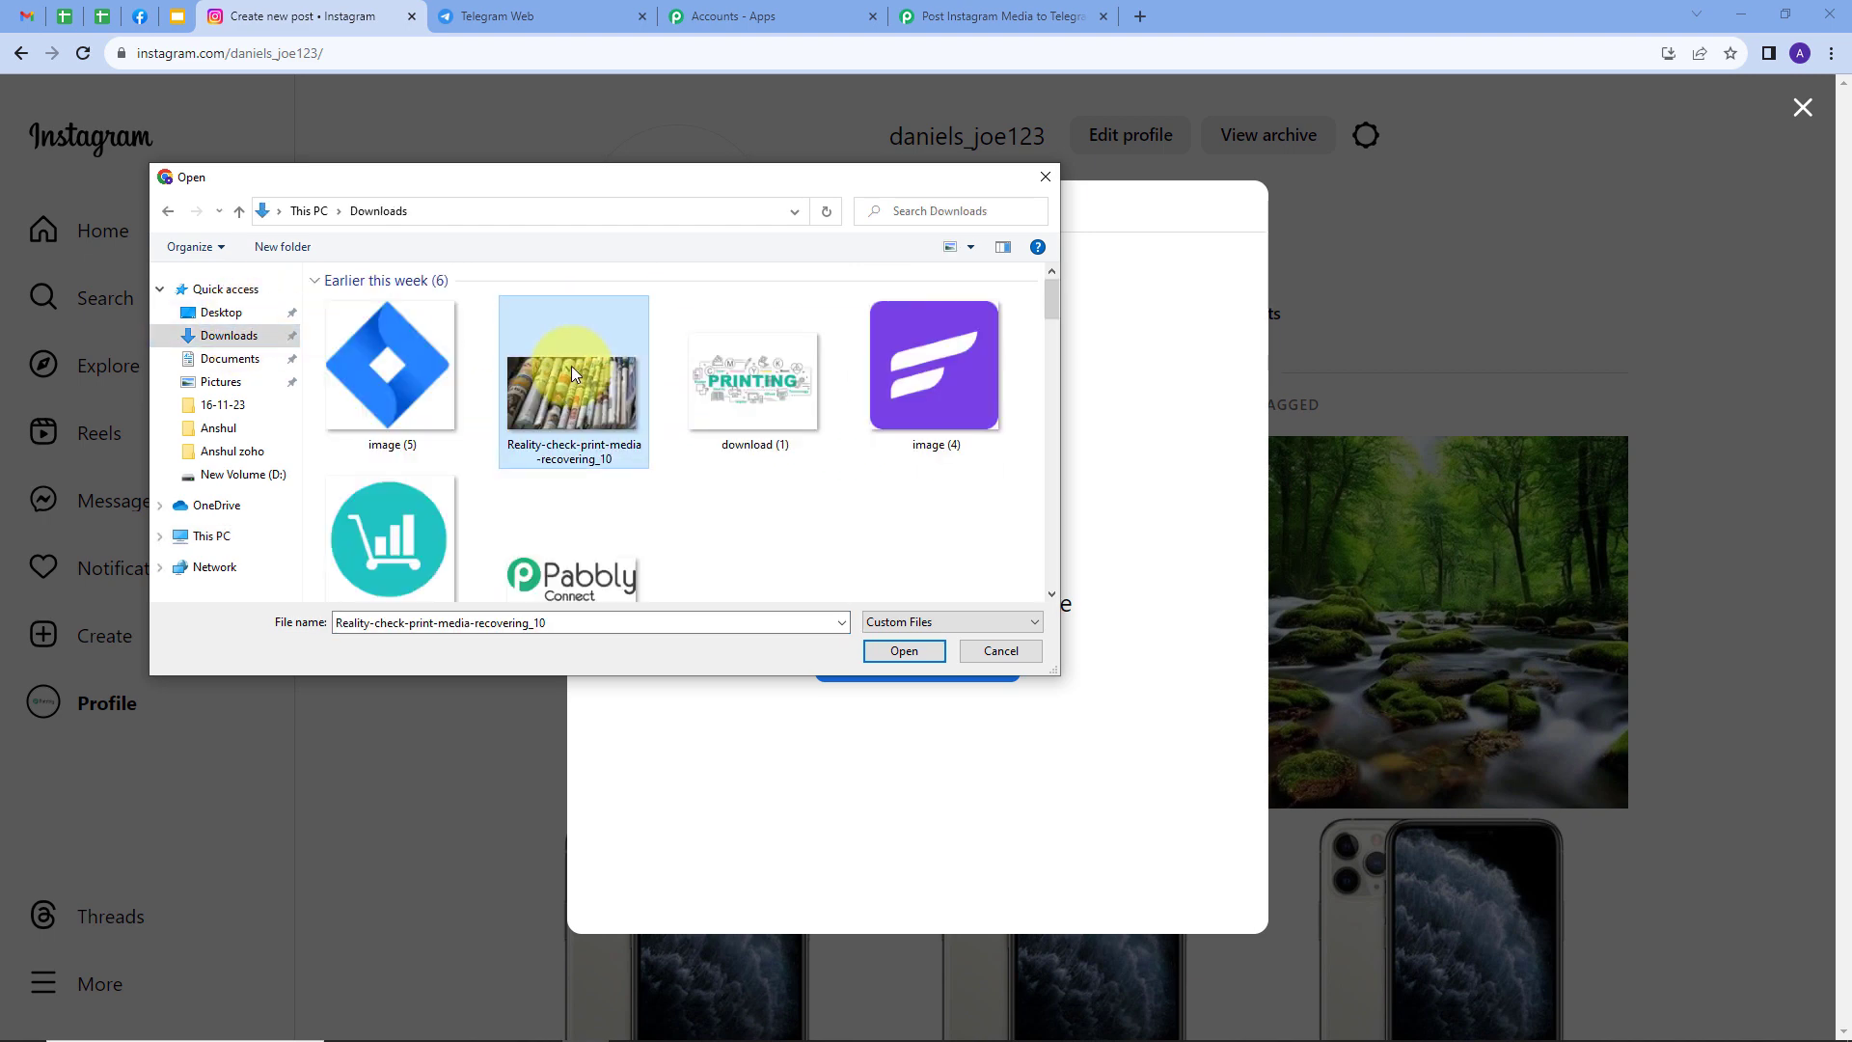
left_click(907, 649)
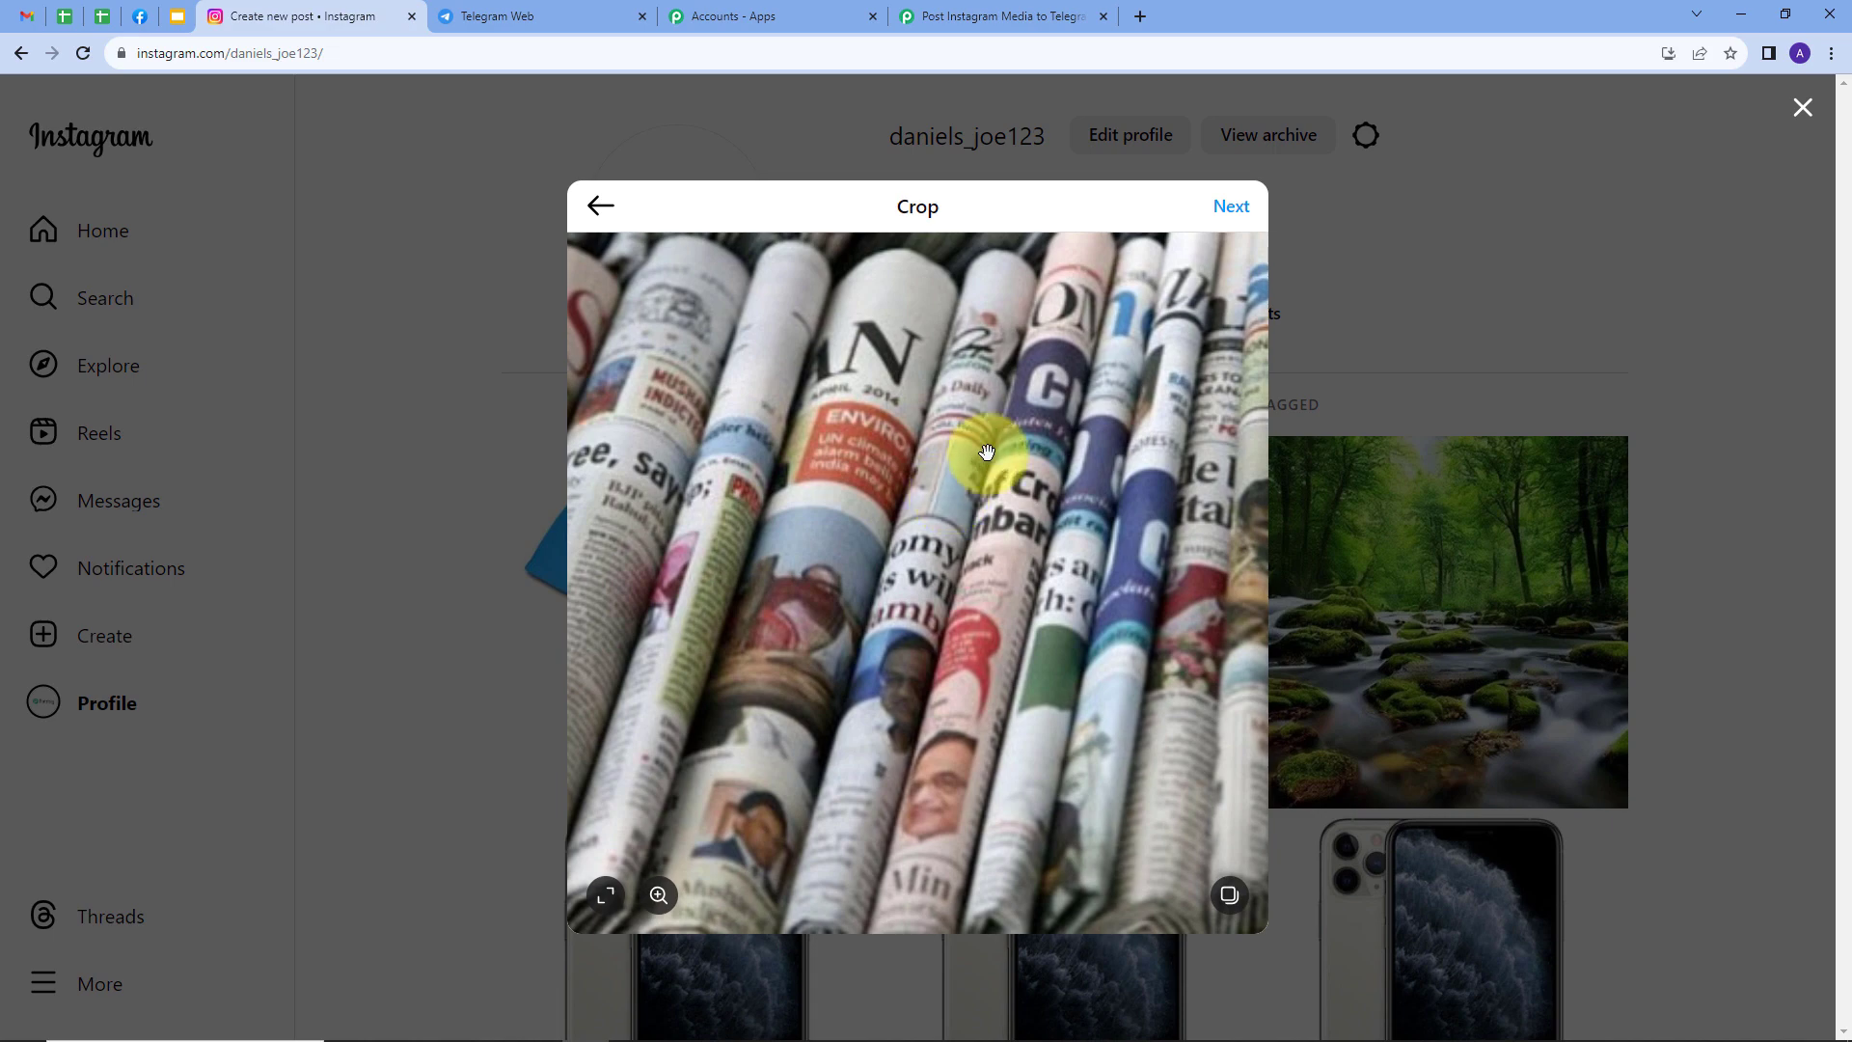
left_click(1232, 206)
left_click(1415, 206)
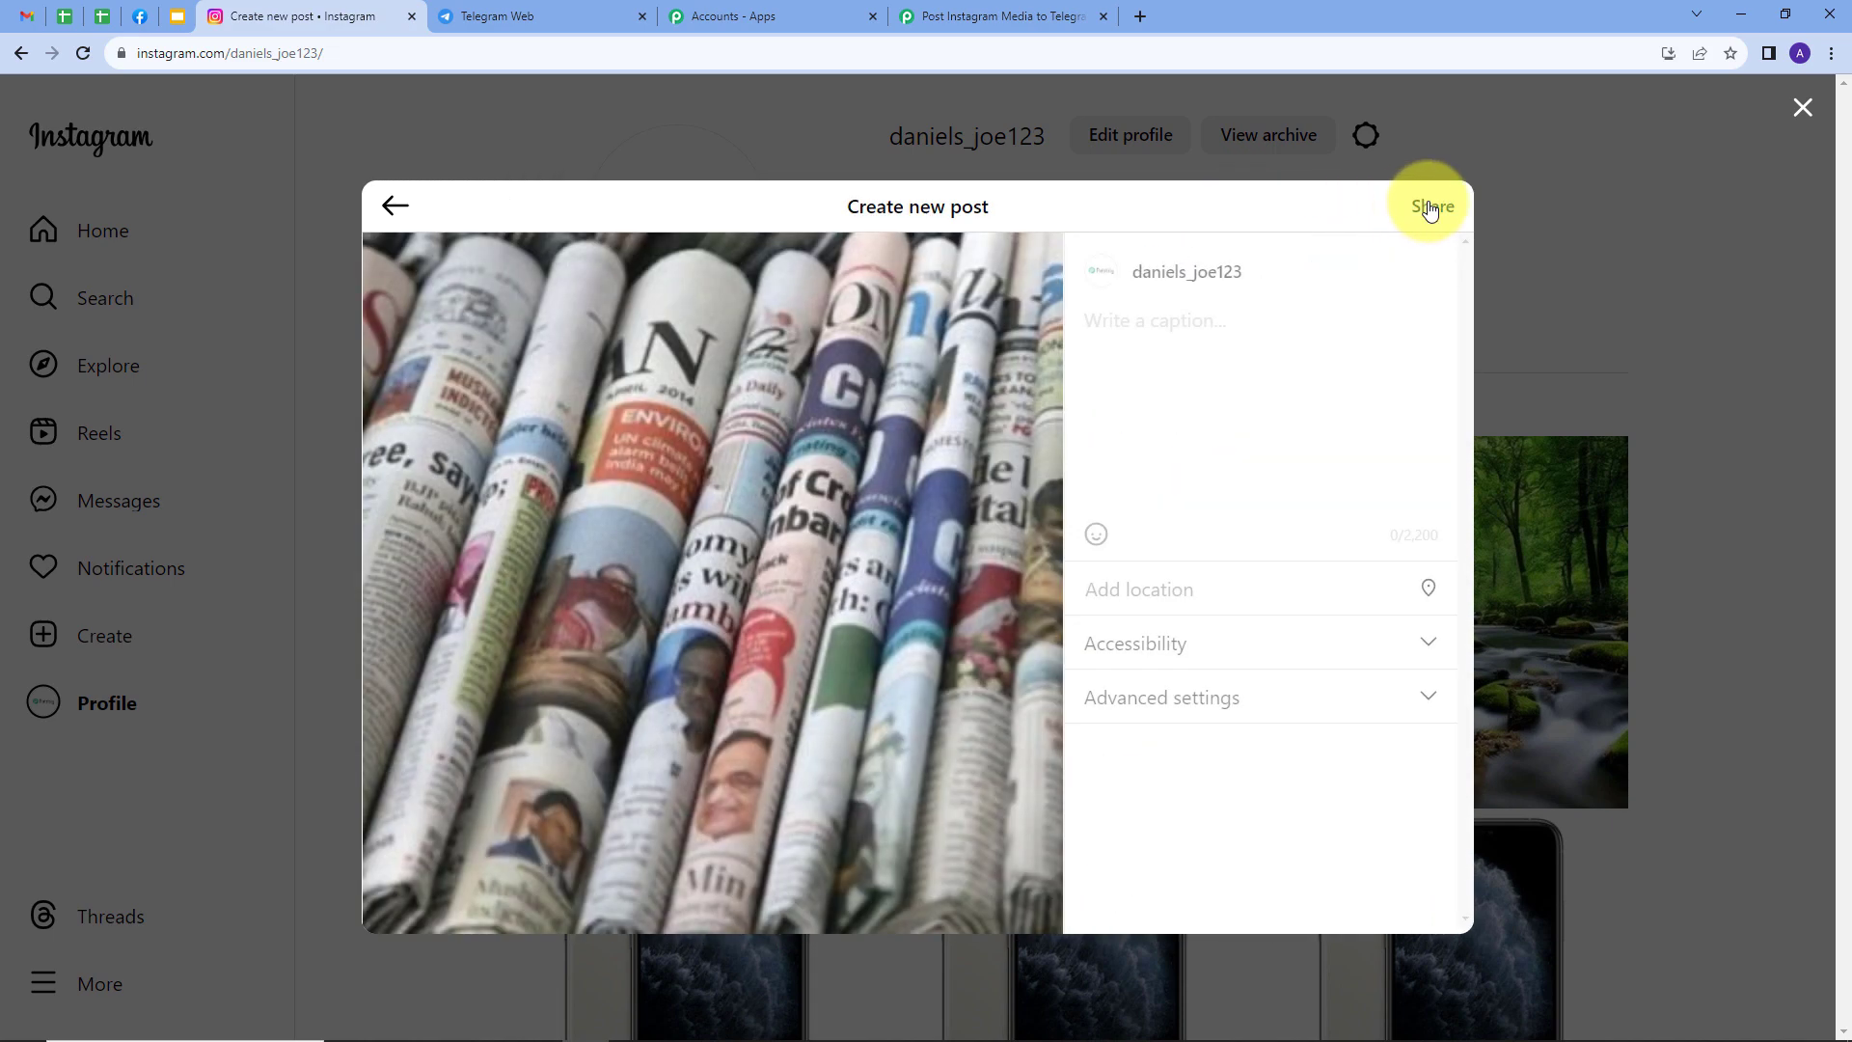
left_click(1158, 322)
type("Capturing the Headlines: A Chronicle of Today's Stories")
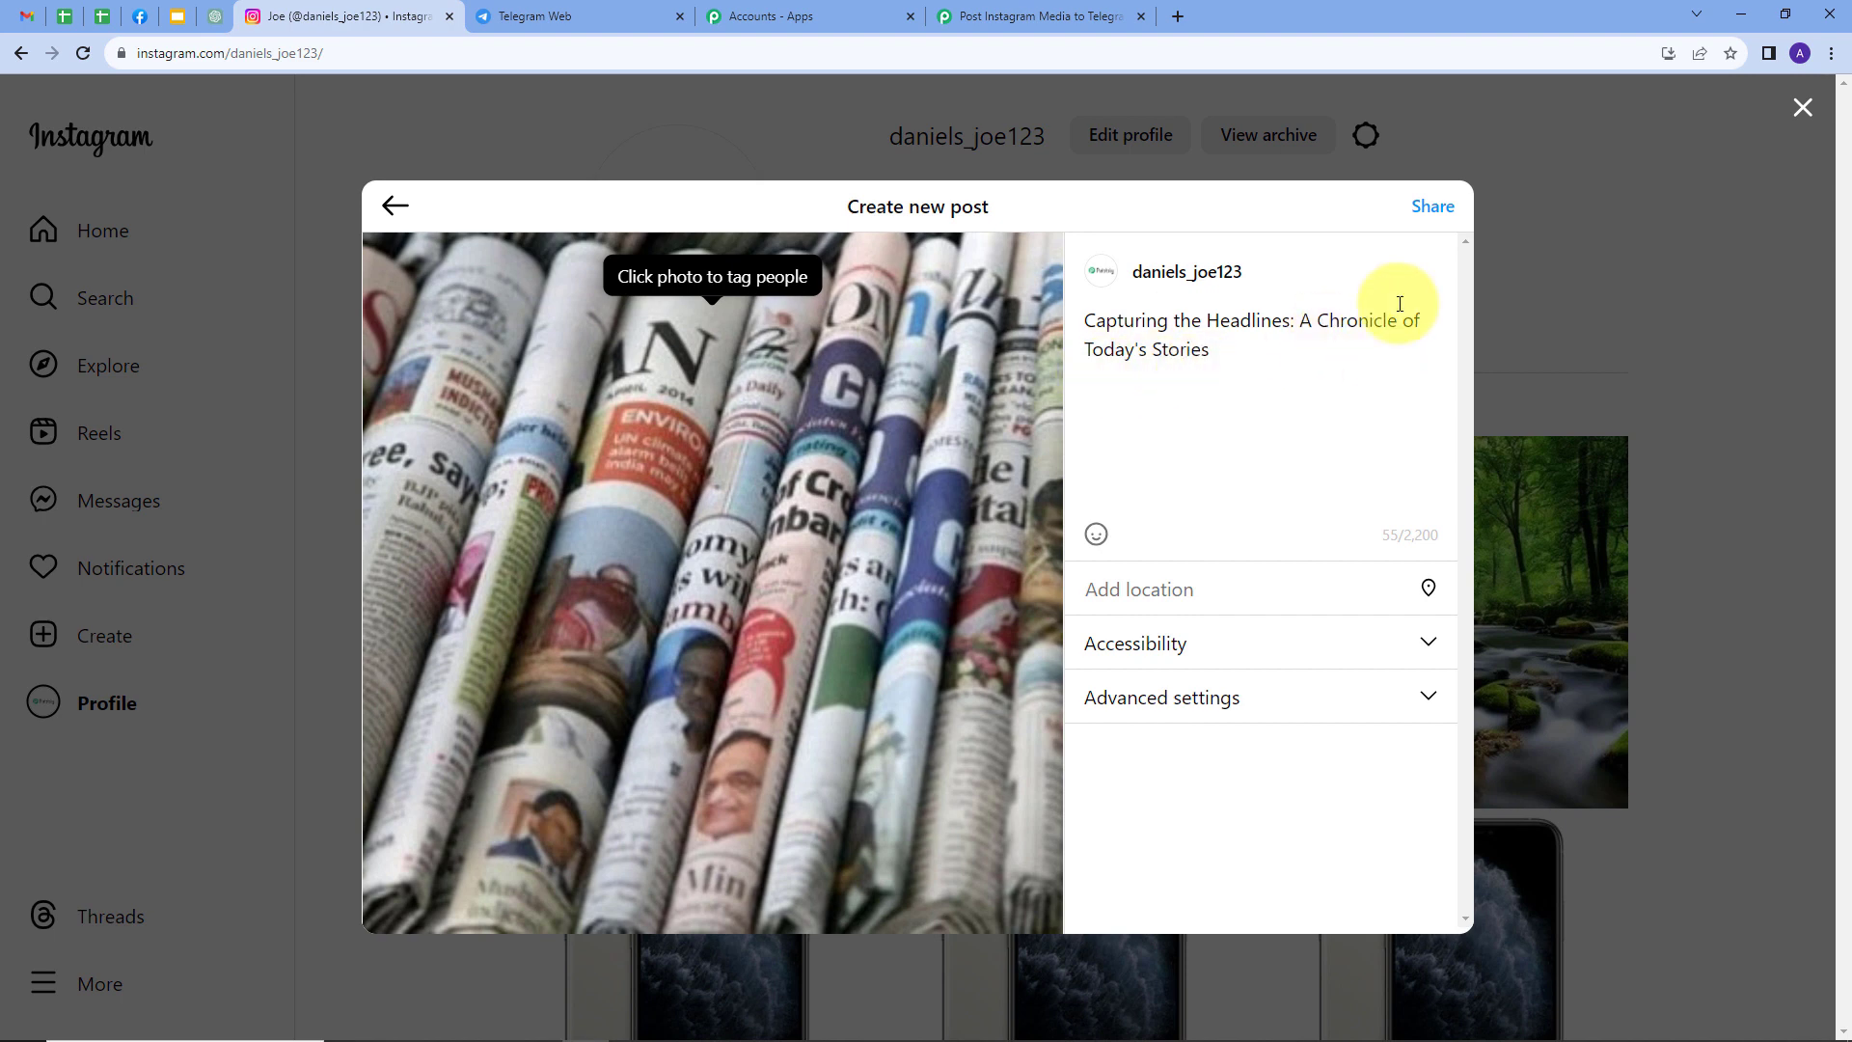
left_click(1435, 209)
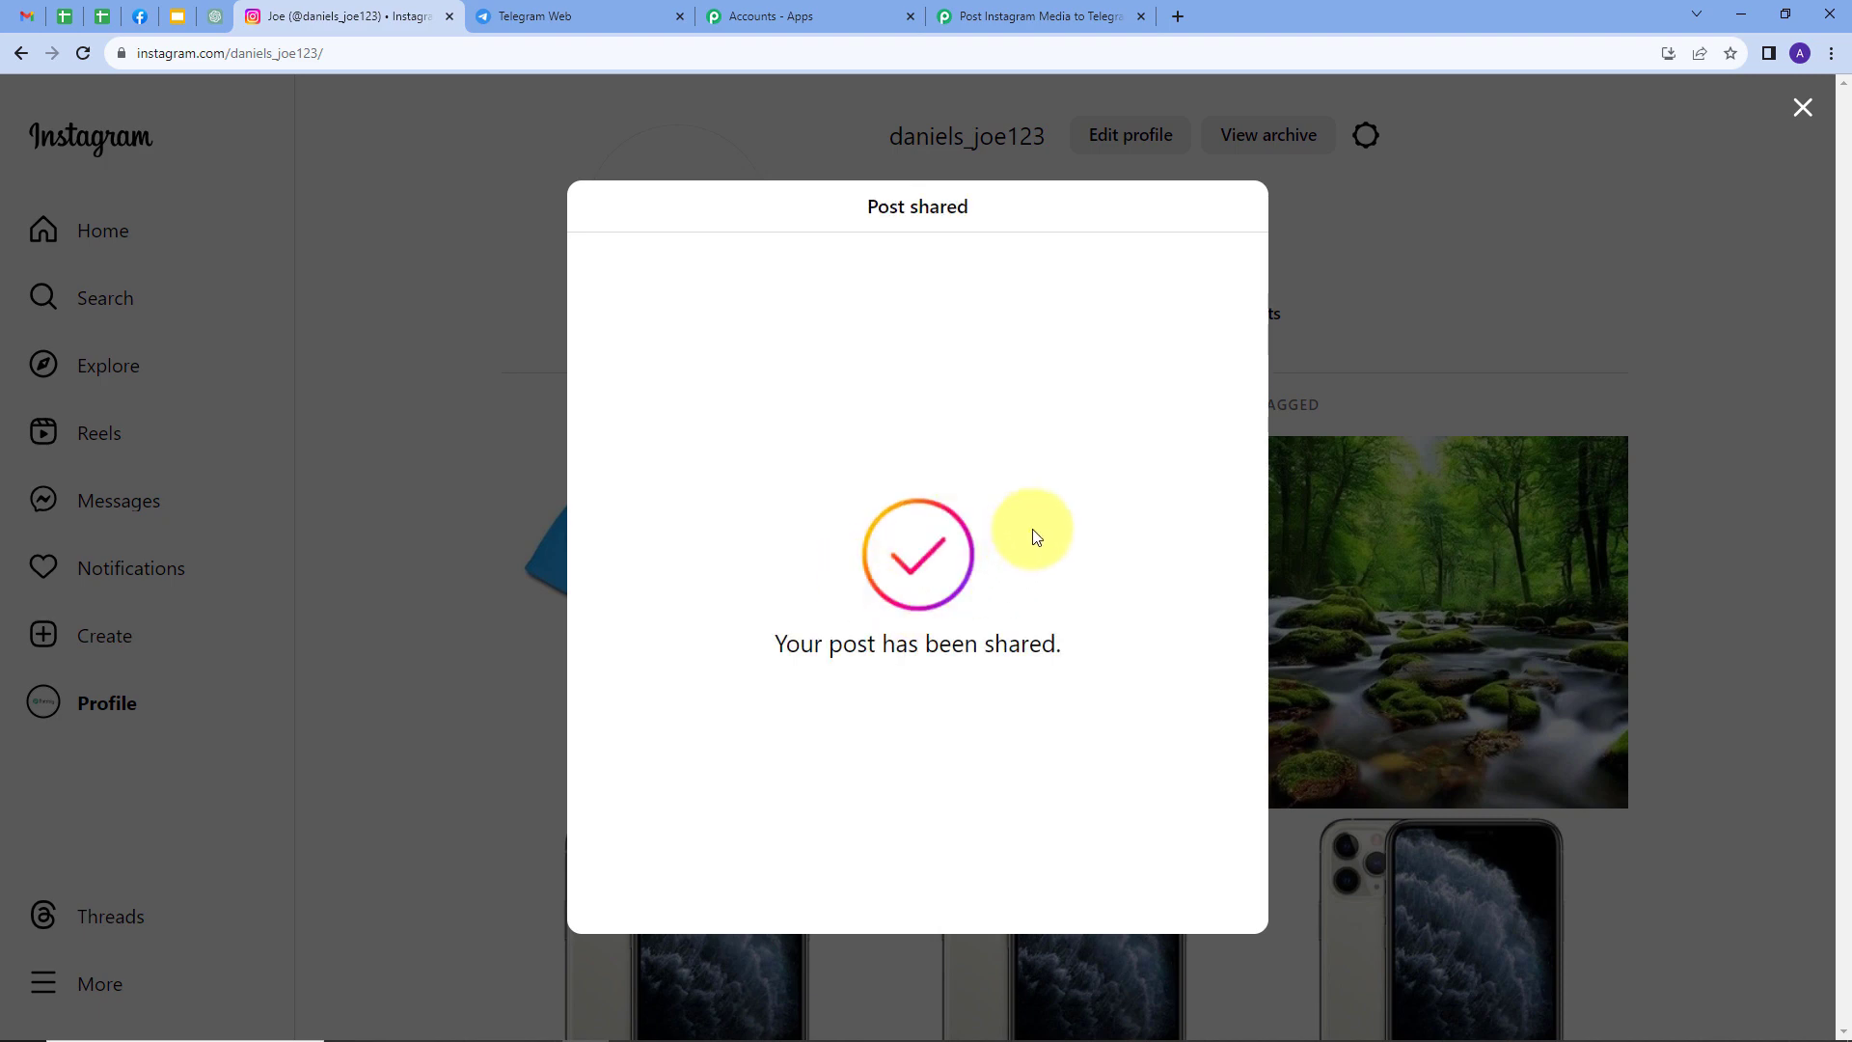
Send a test request for the Instagram trigger and review the returned post data
left_click(996, 17)
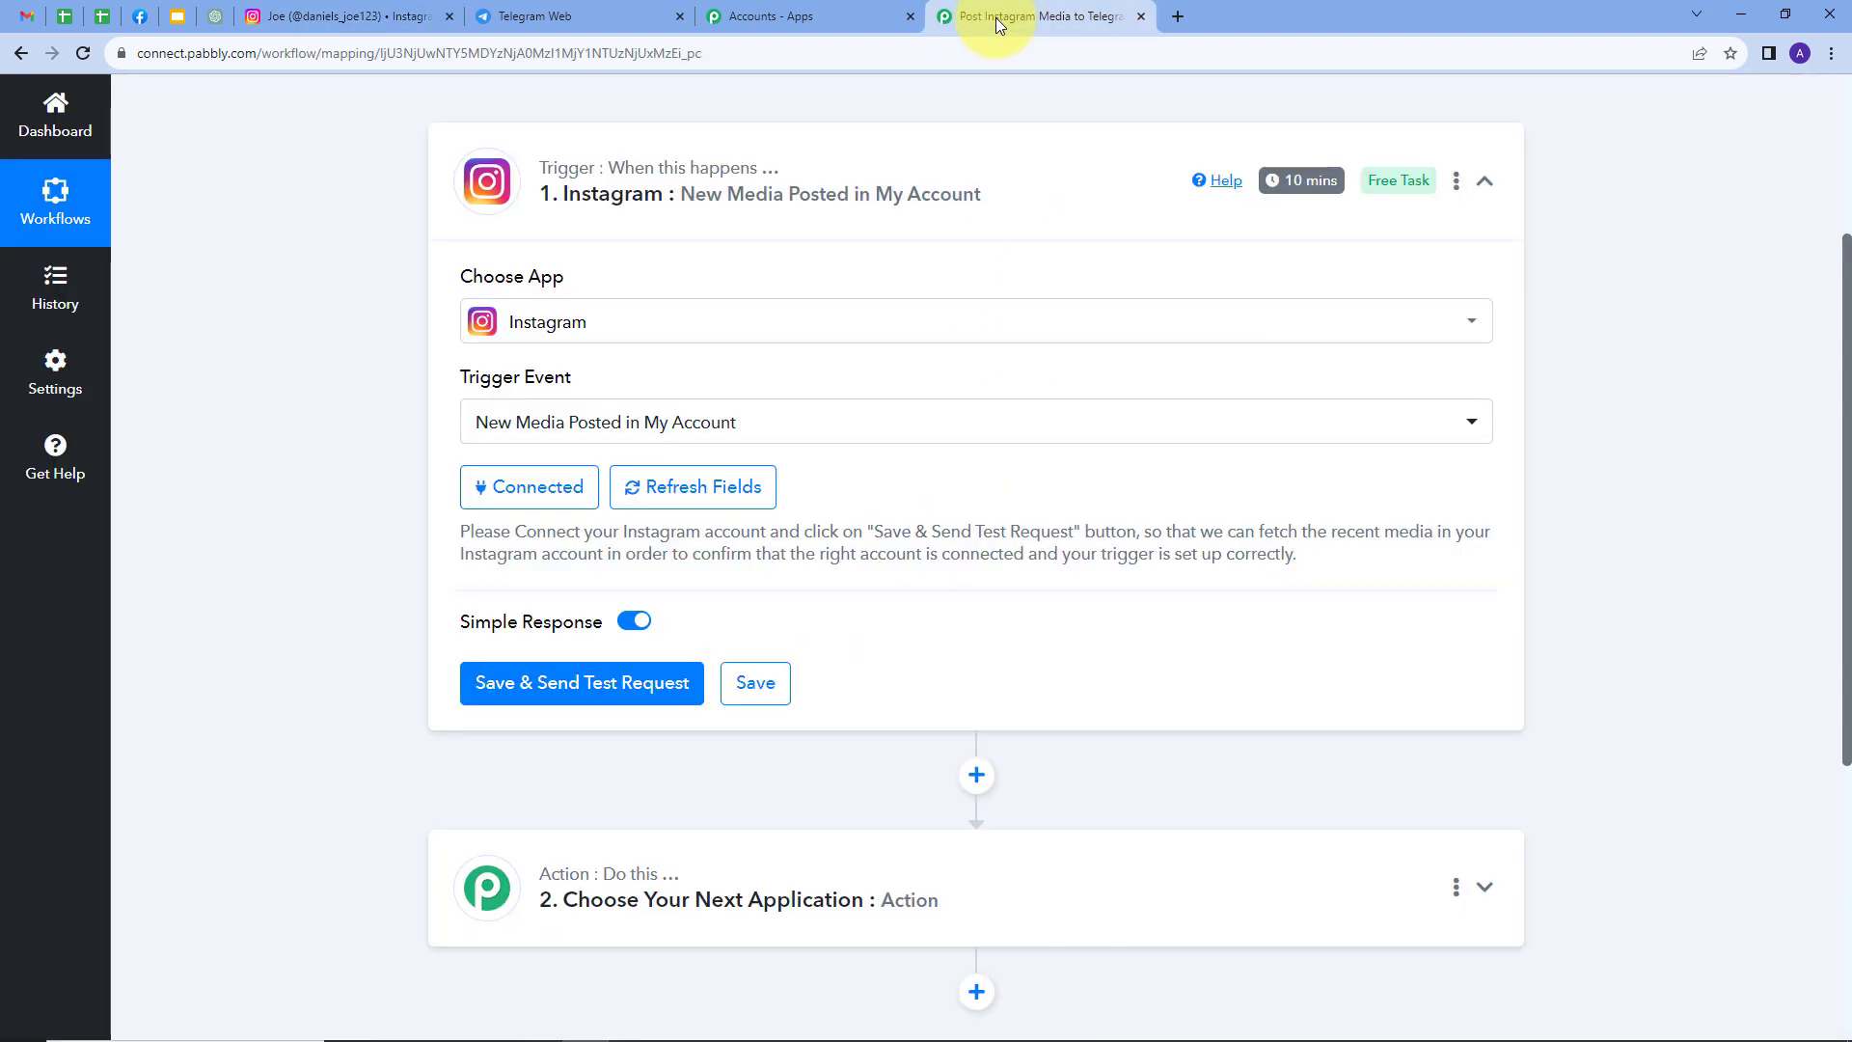
left_click(606, 692)
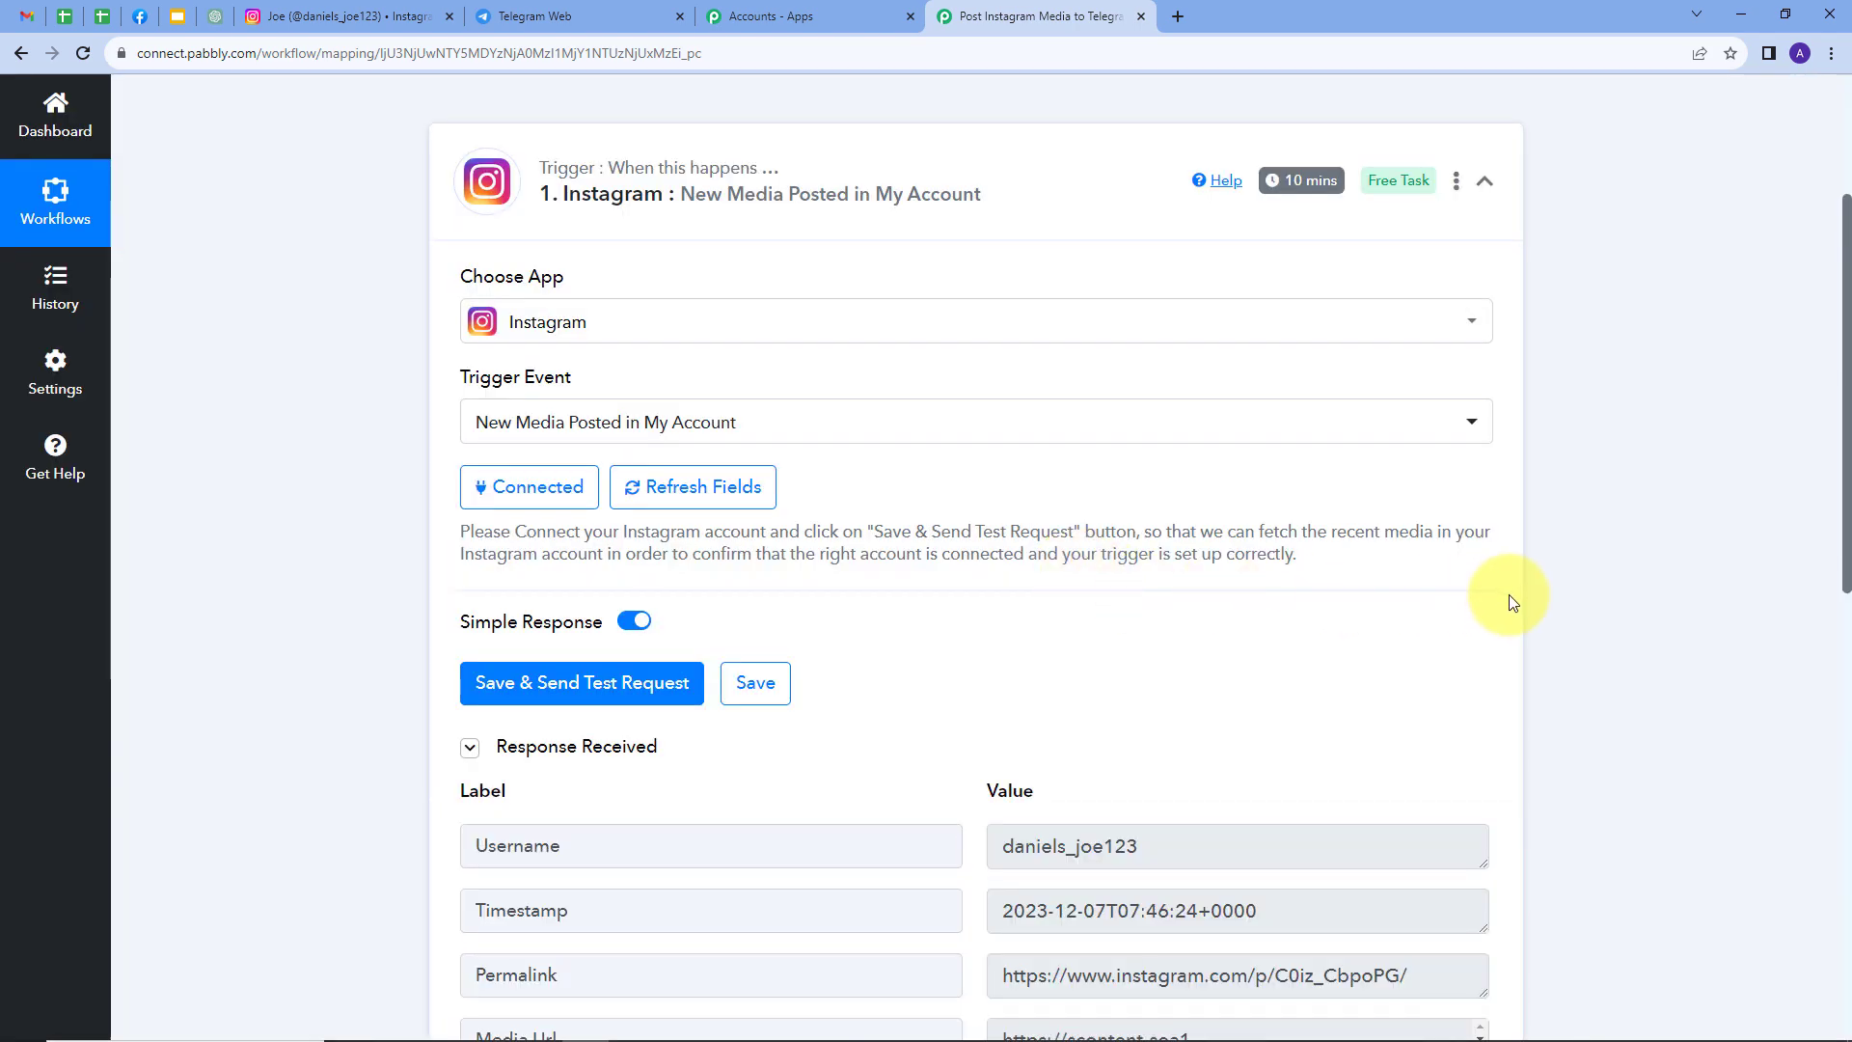
scroll(1544, 598, "down", 4)
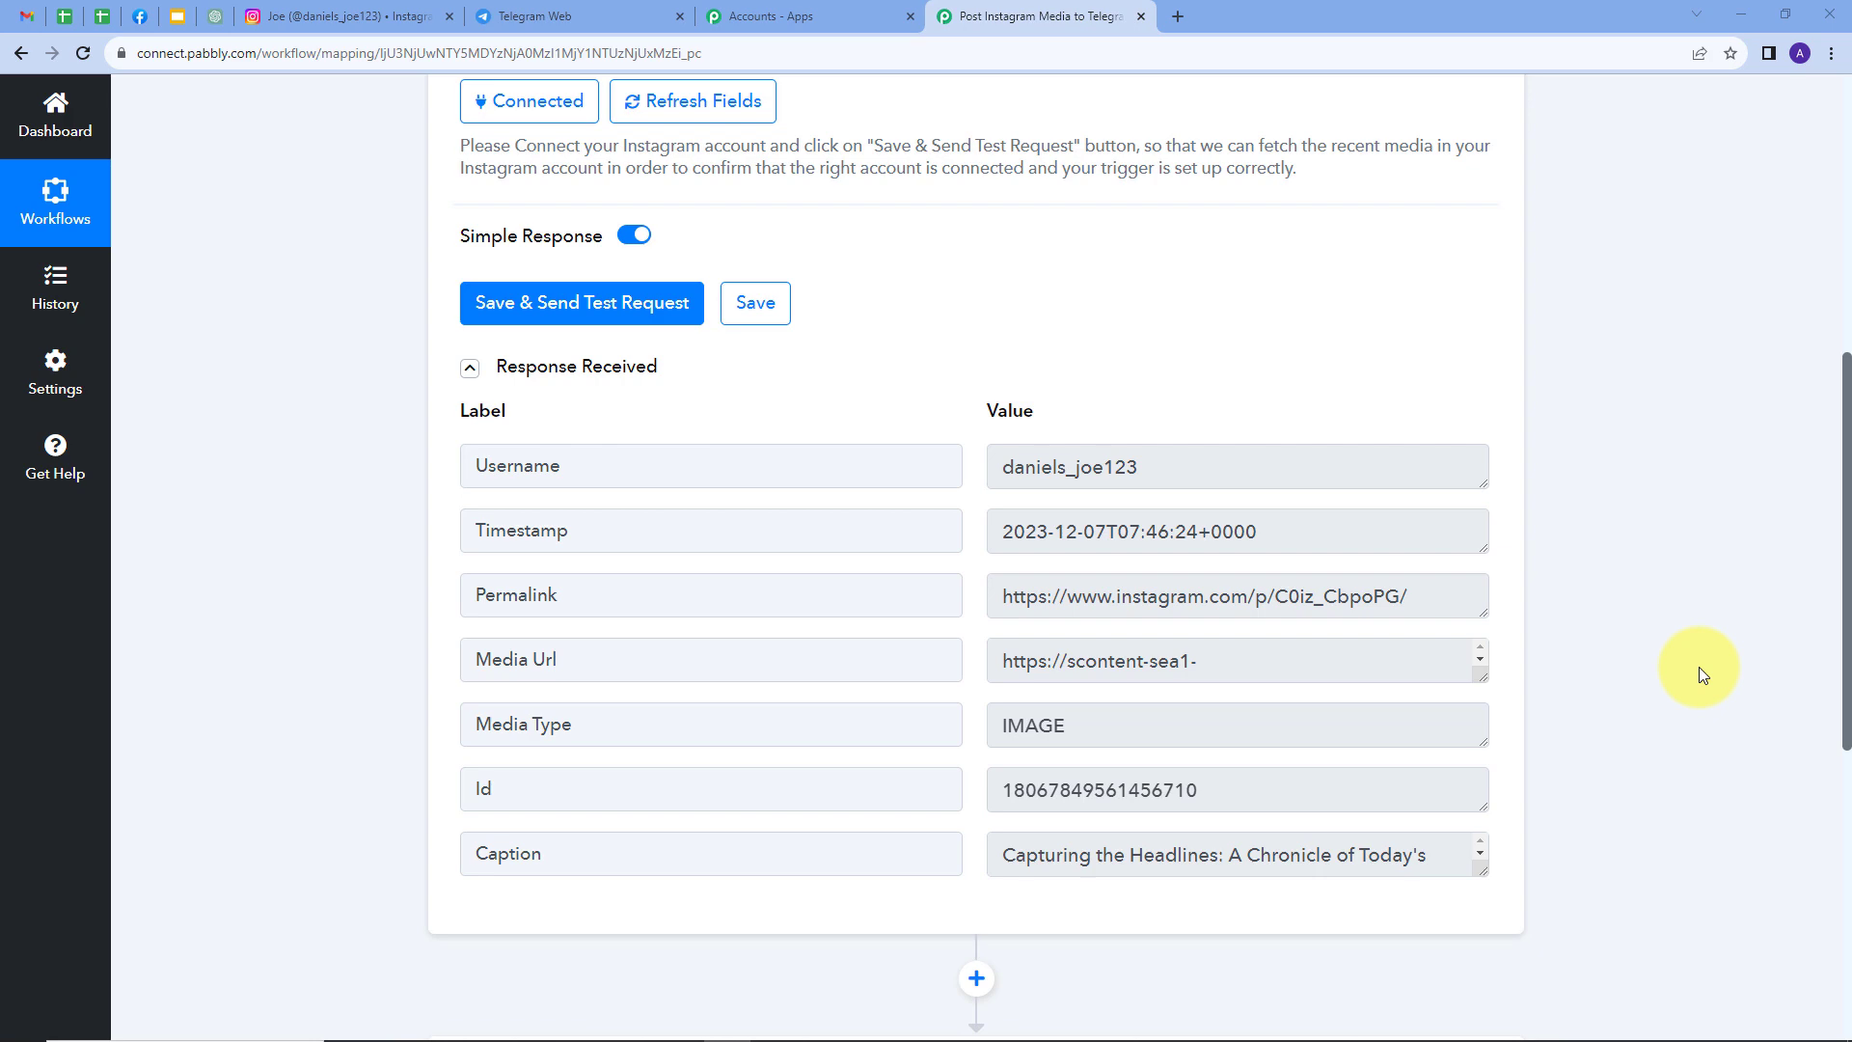
scroll(1699, 668, "up", 5)
mouse_move(1293, 287)
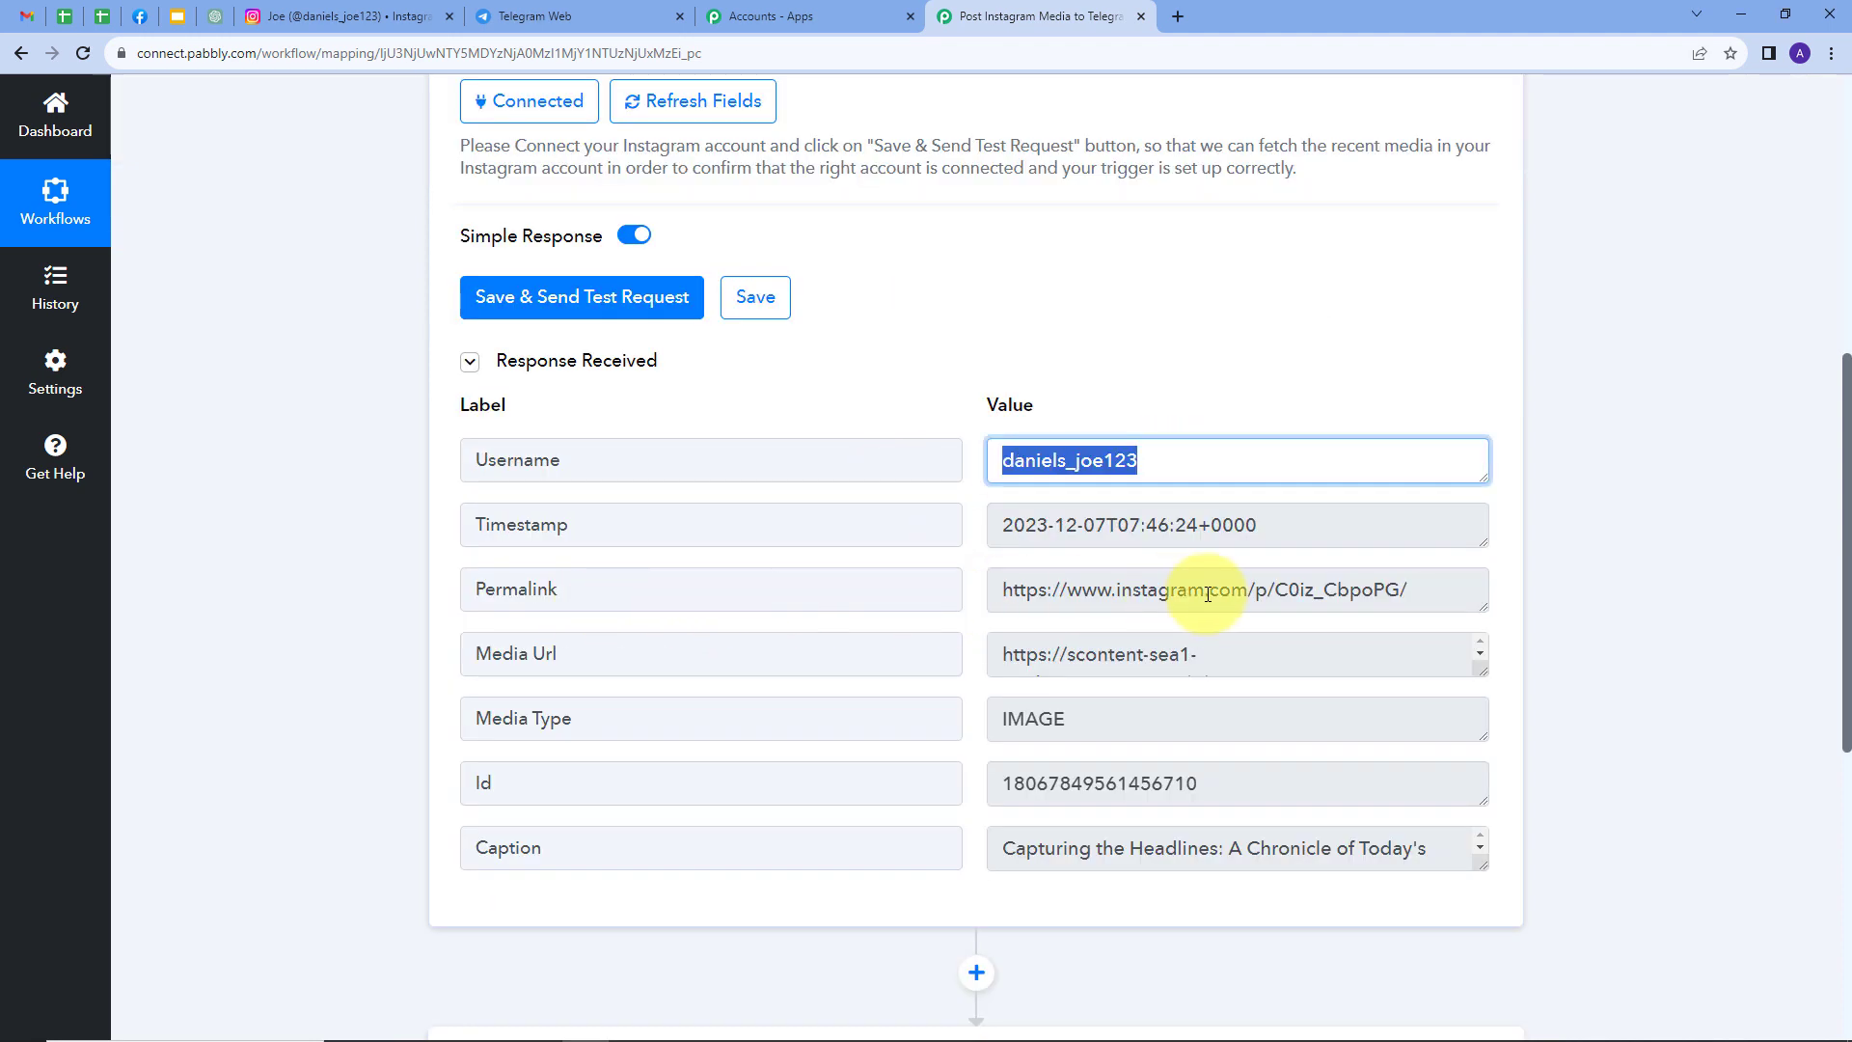
Enlarge the Media Url field and copy the full media URL
scroll(1241, 959, "down", 1)
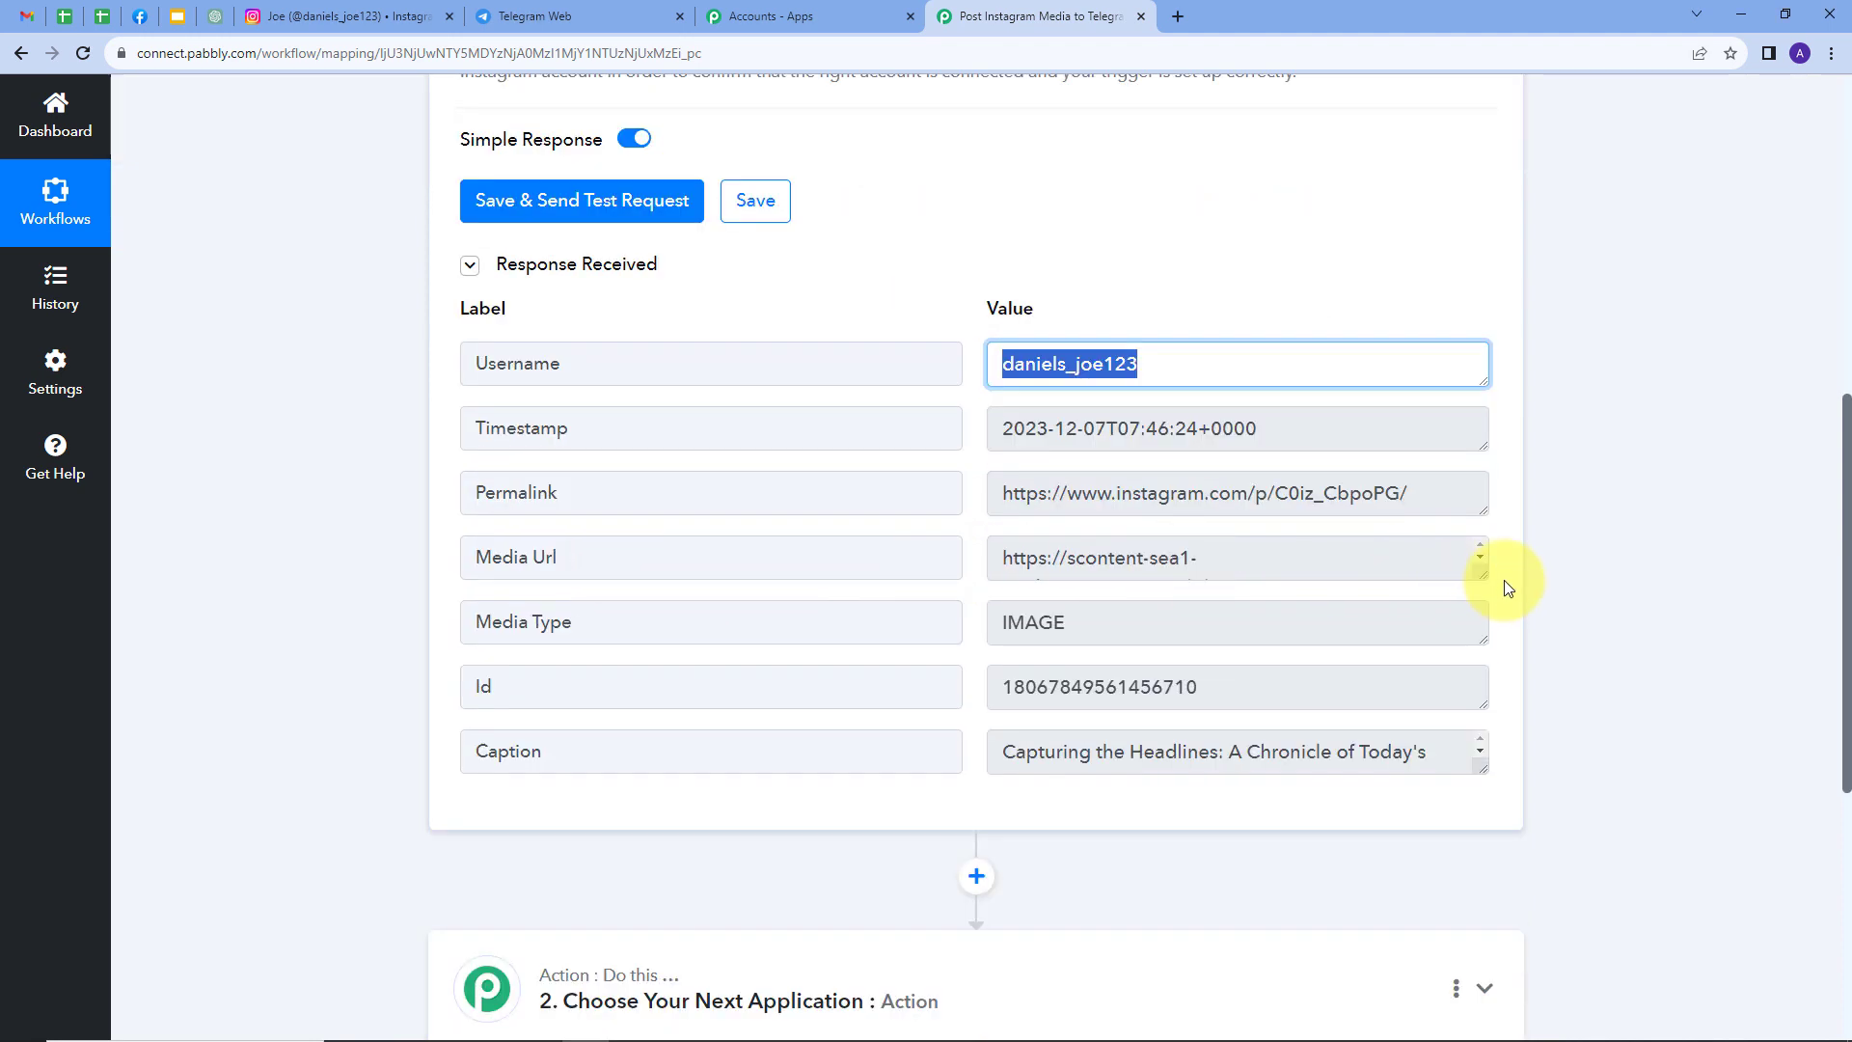
left_click_drag(1481, 576, 1478, 783)
left_click_drag(999, 558, 1344, 794)
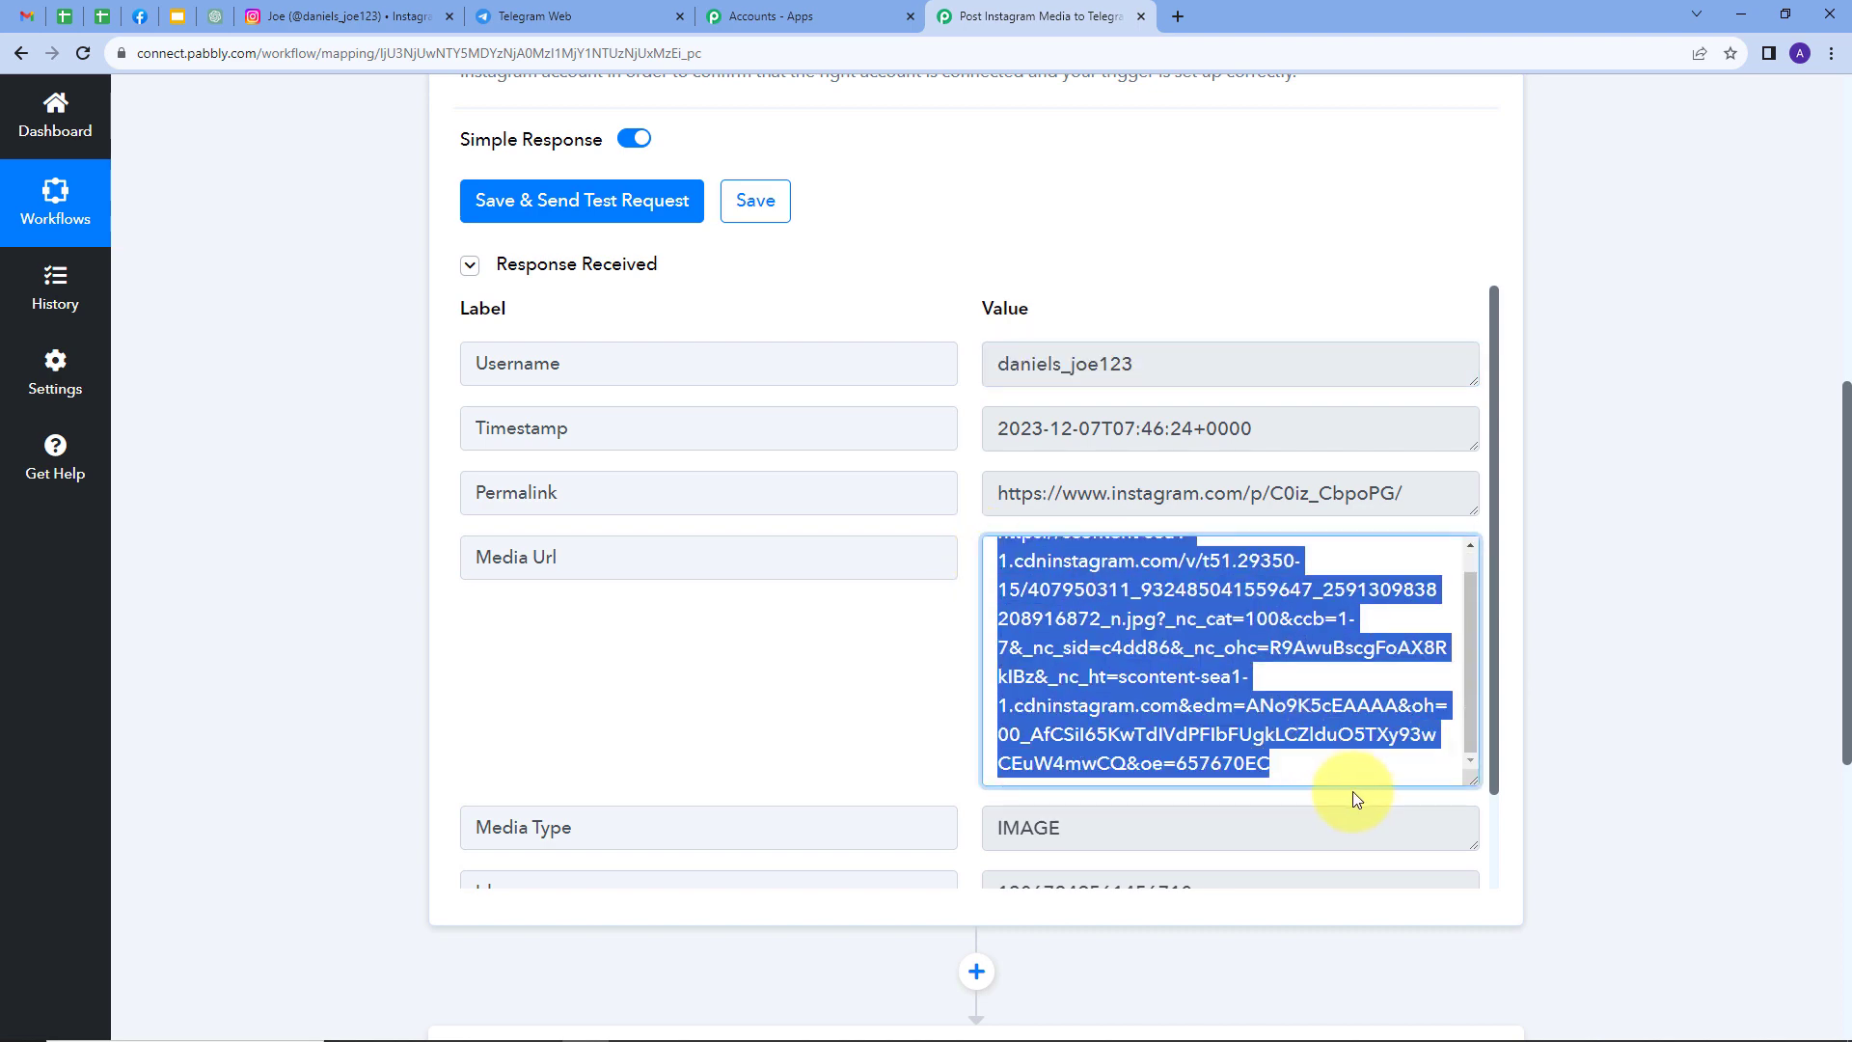
left_click(1181, 13)
Paste the copied media URL into the new tab to view the newspaper image
key("ctrl+v")
key("Return")
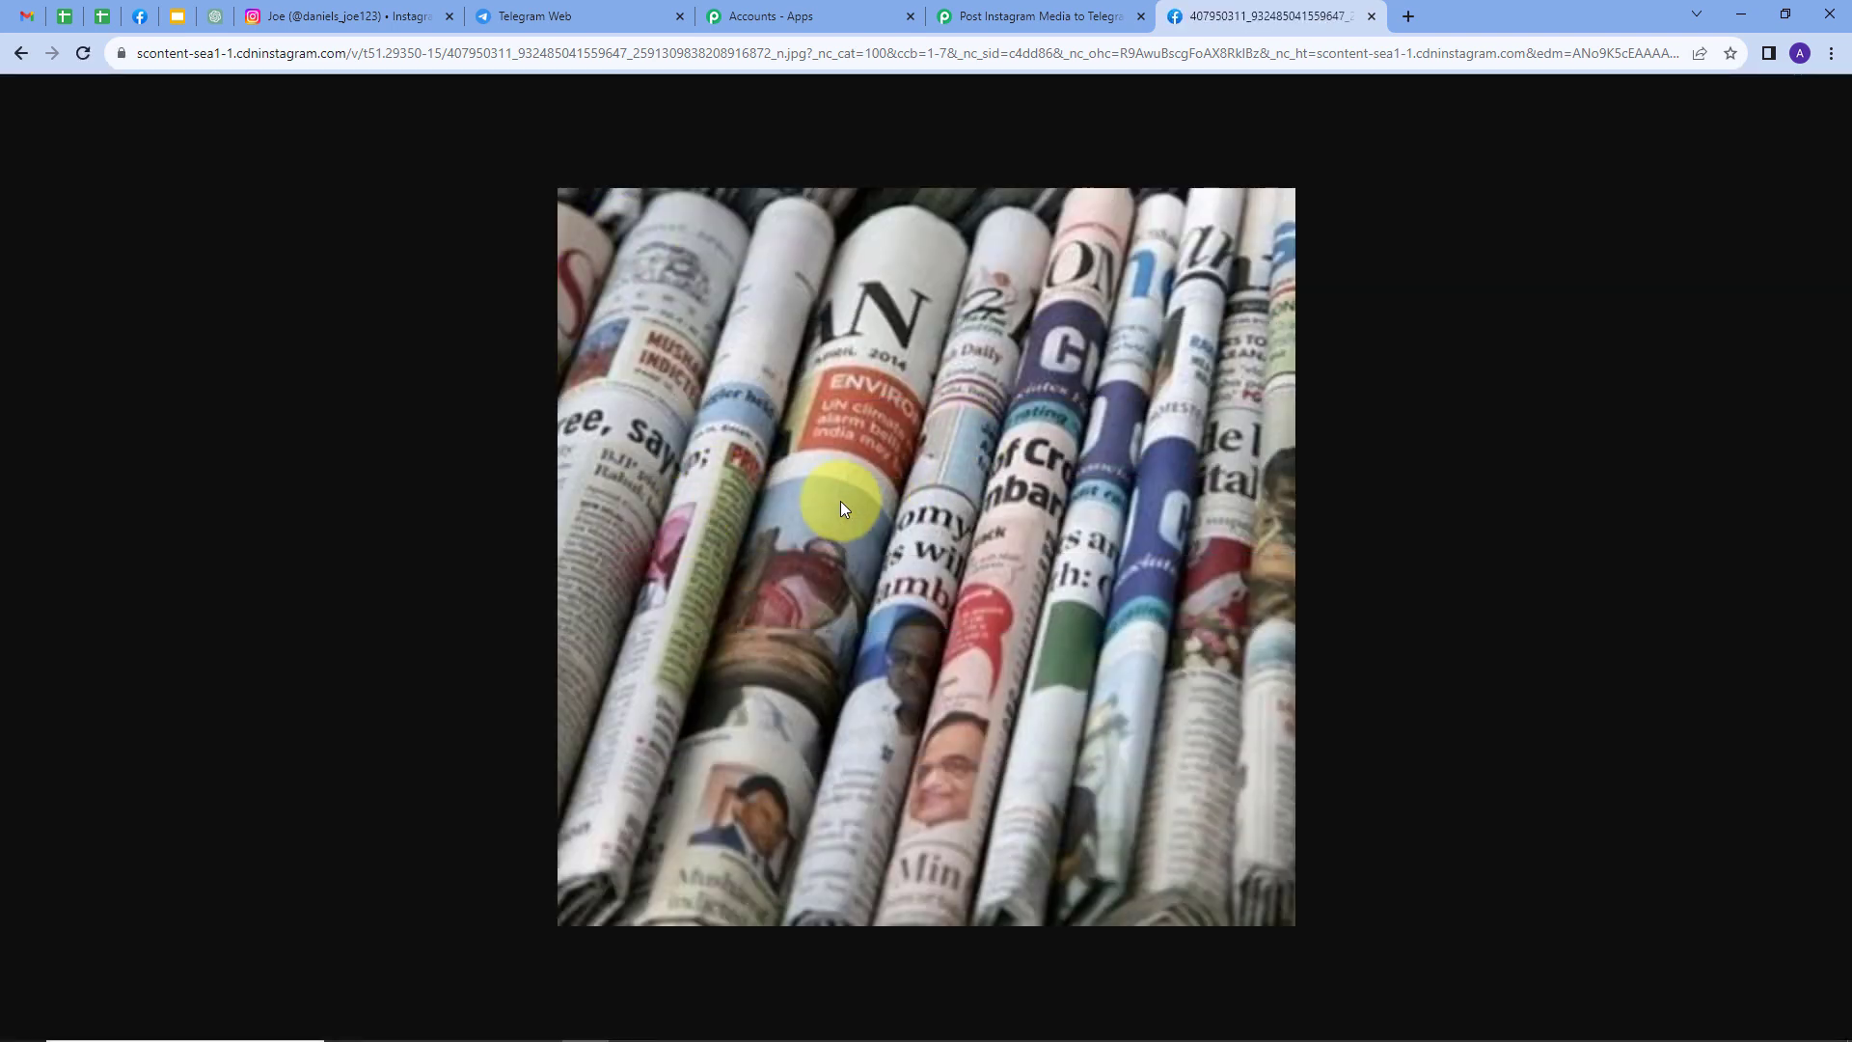
Back on the Pabbly workflow, deselect the Media Url box and scroll to the unconfigured action step
left_click(988, 14)
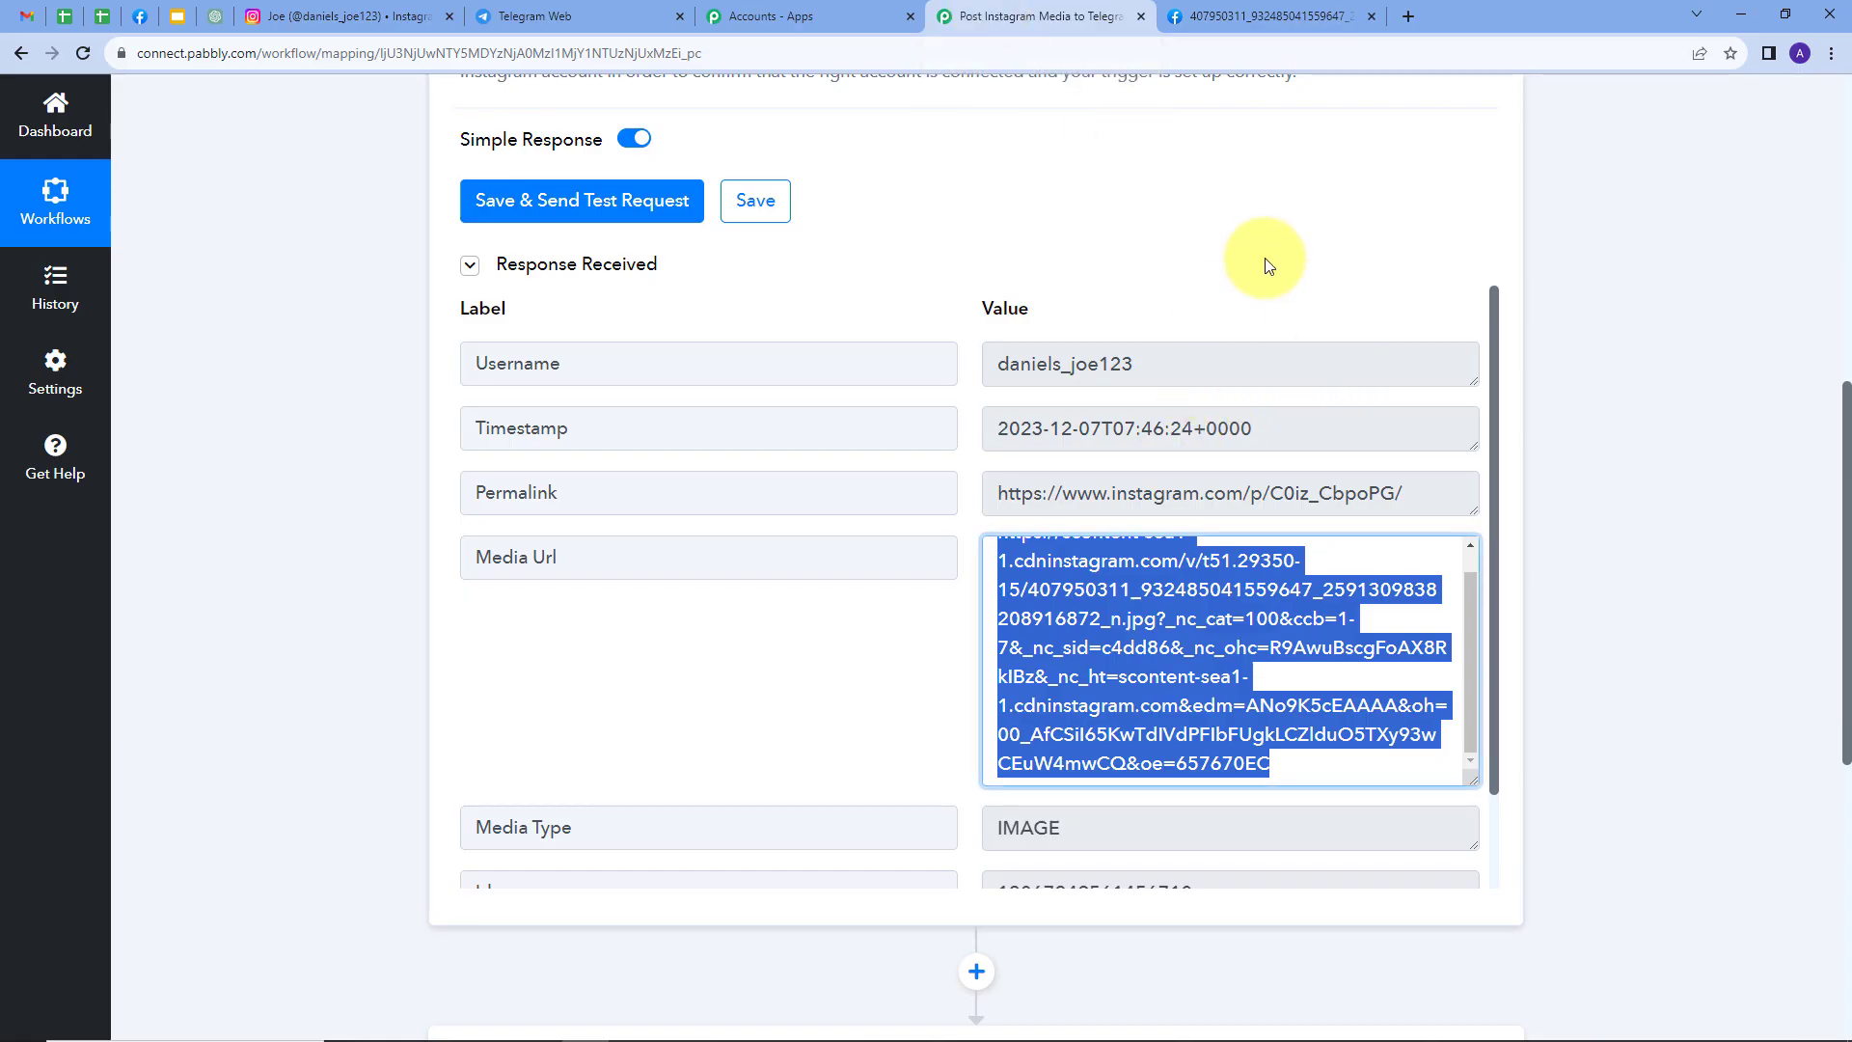
scroll(1303, 448, "down", 2)
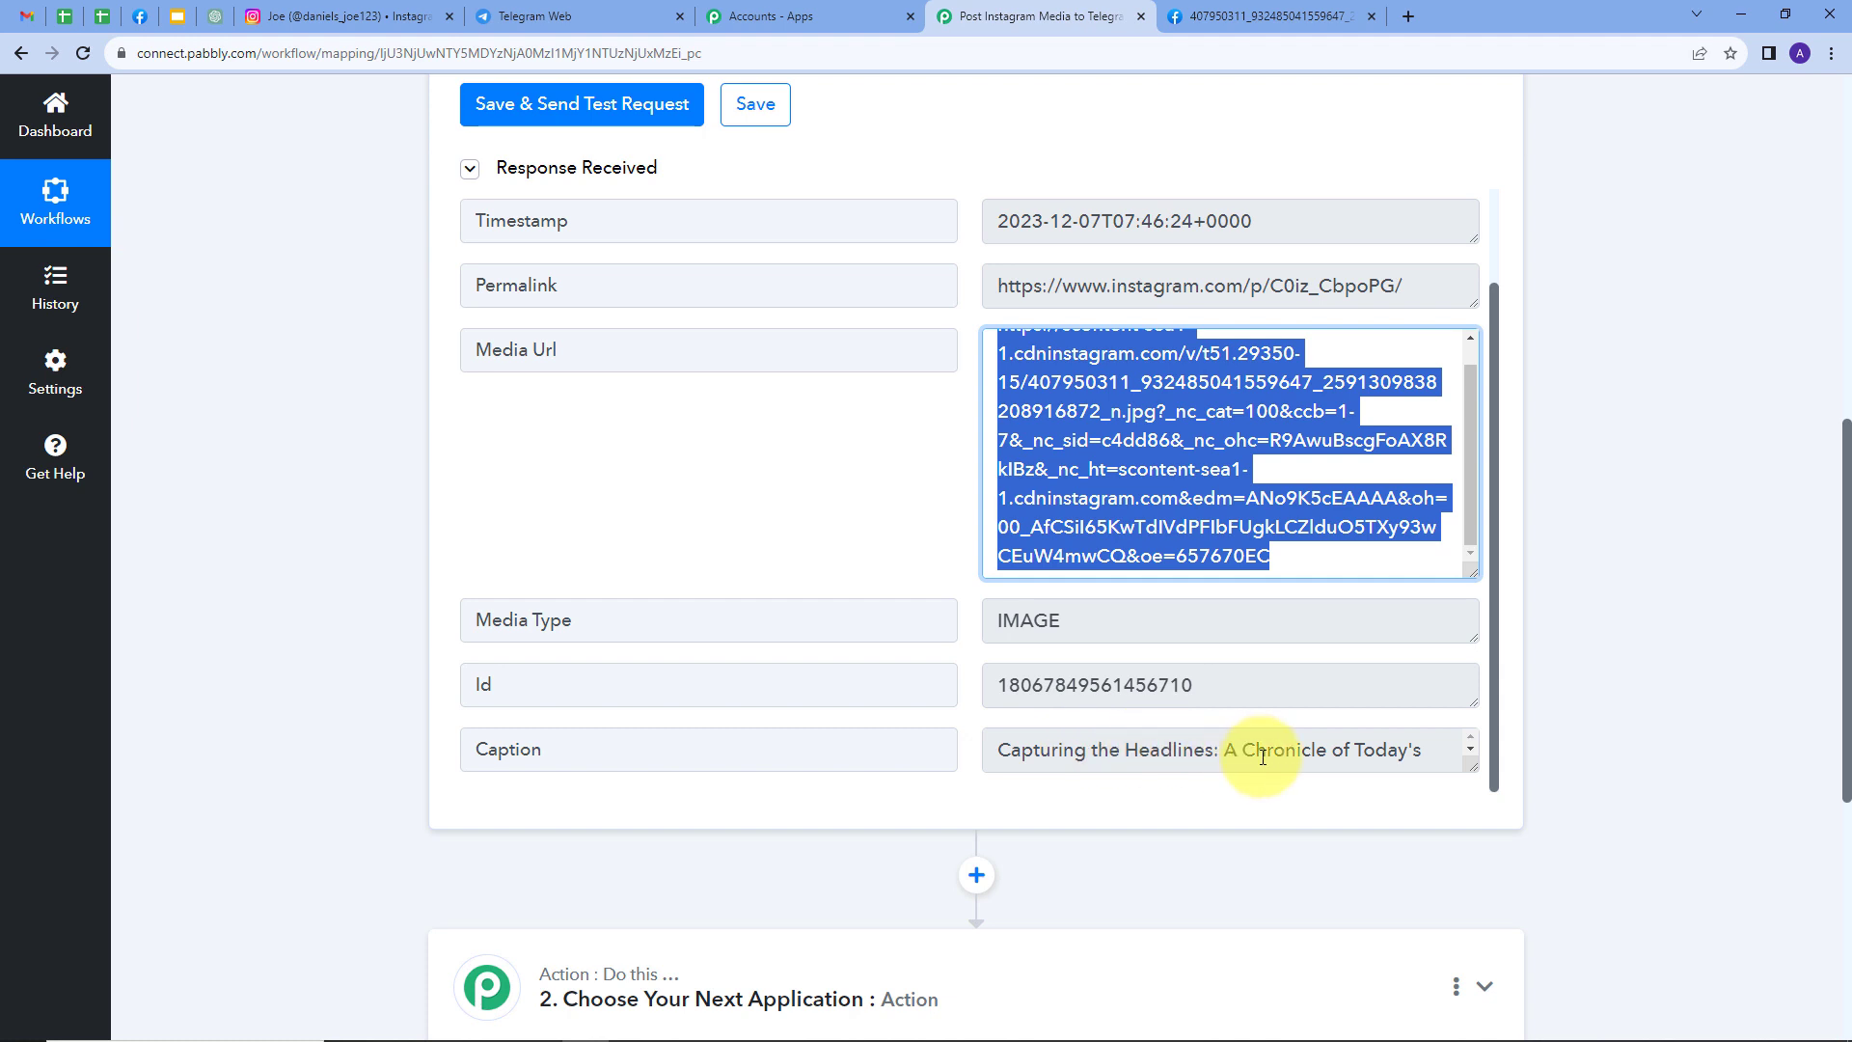
scroll(1370, 755, "down", 2)
scroll(1225, 758, "up", 2)
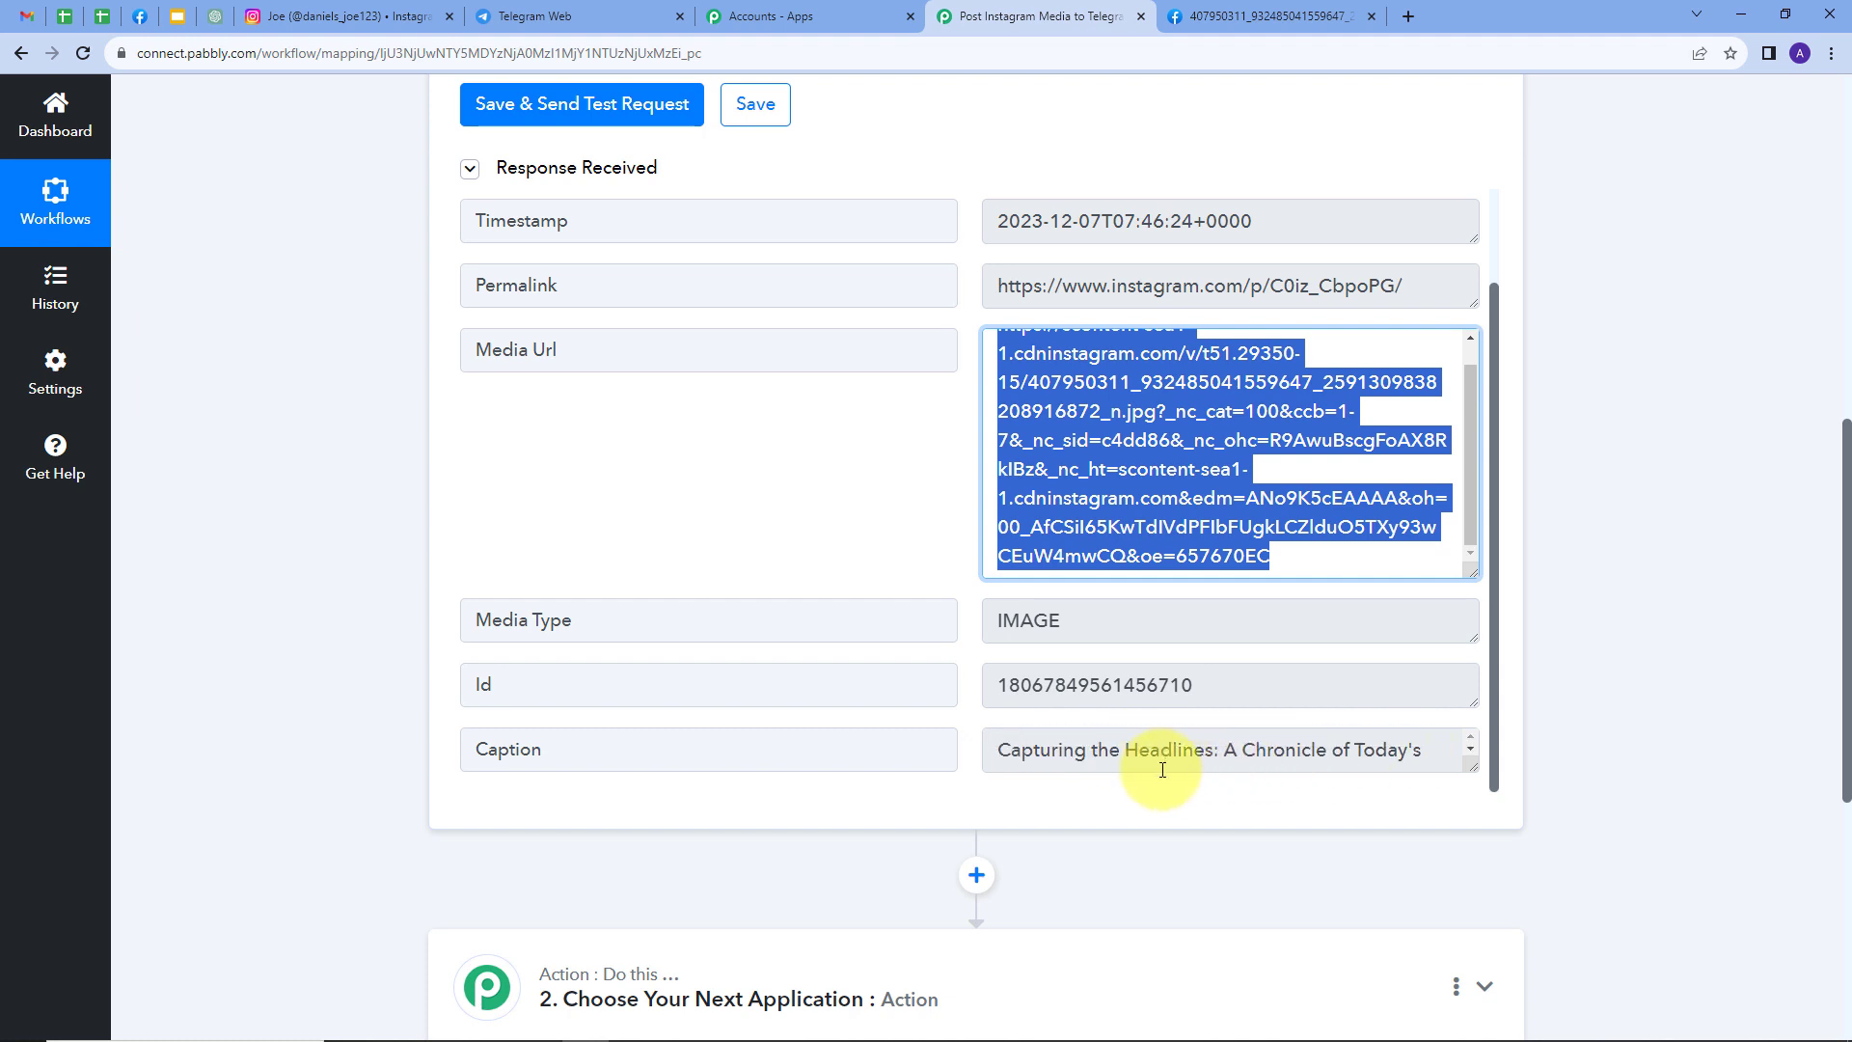
left_click(934, 529)
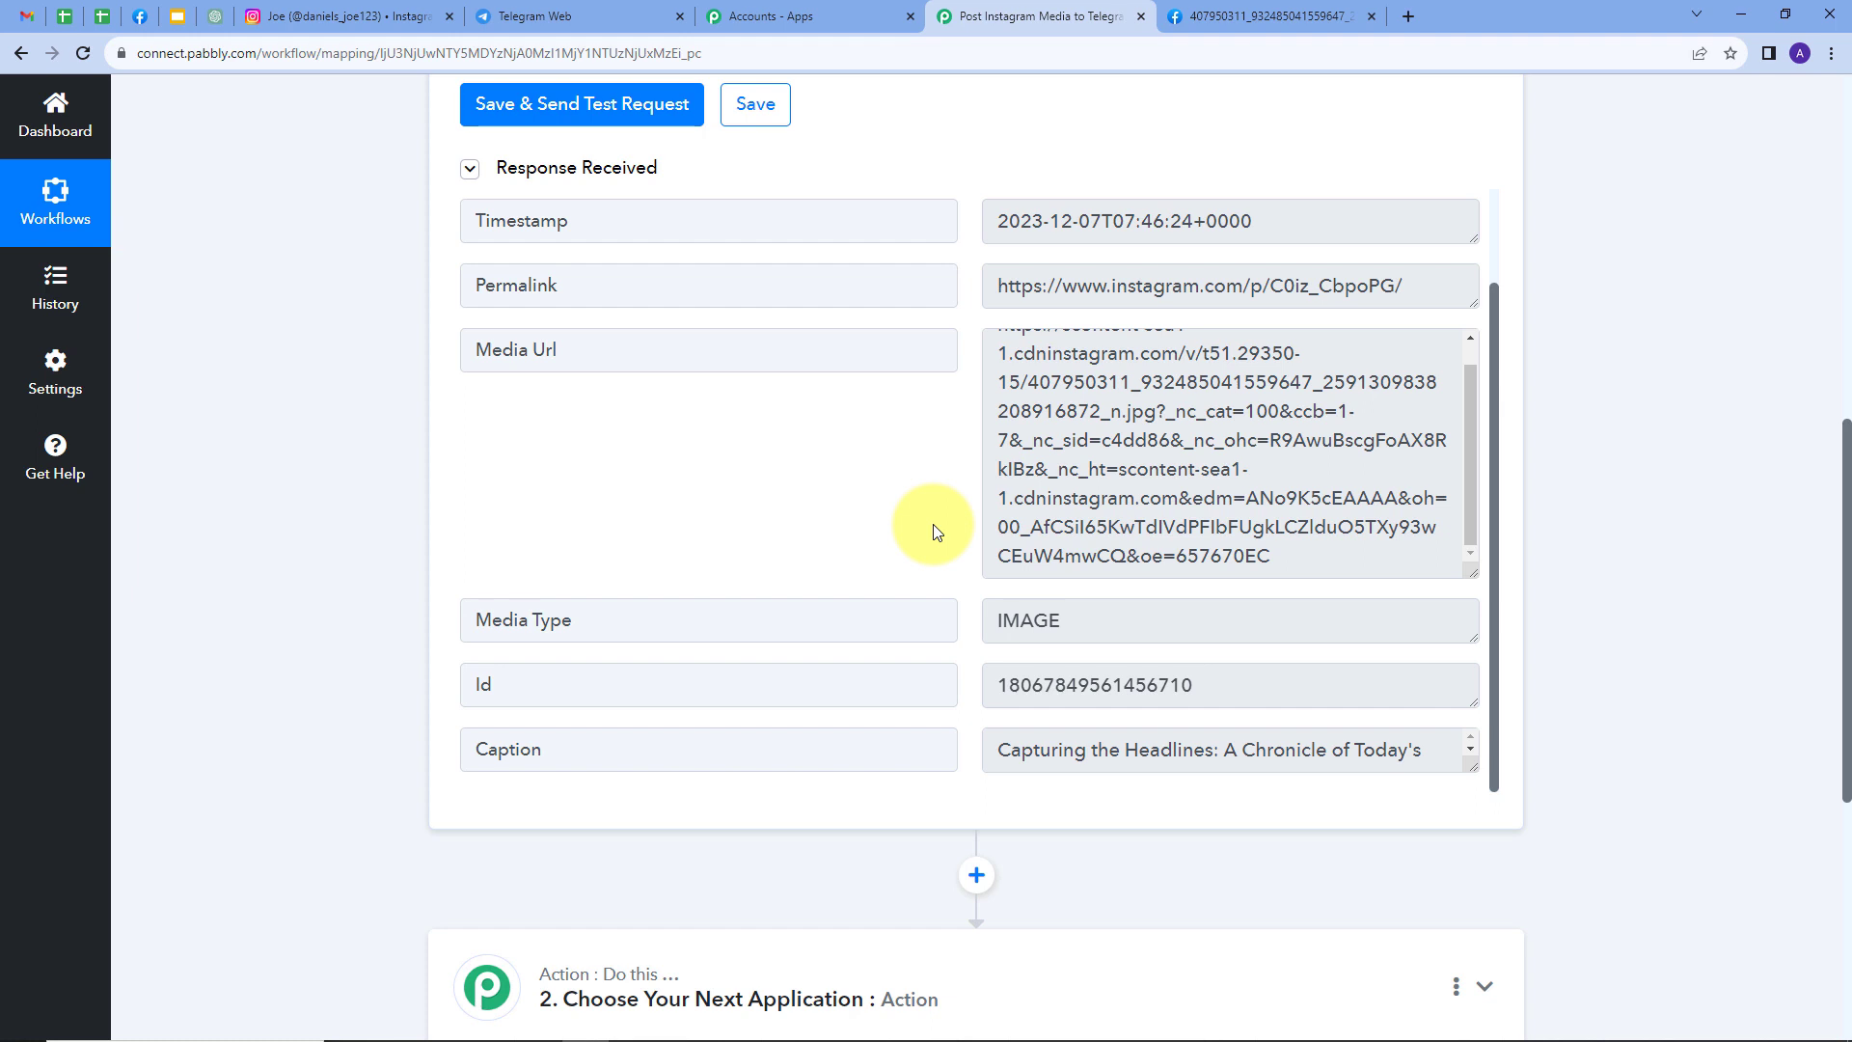
scroll(933, 530, "down", 2)
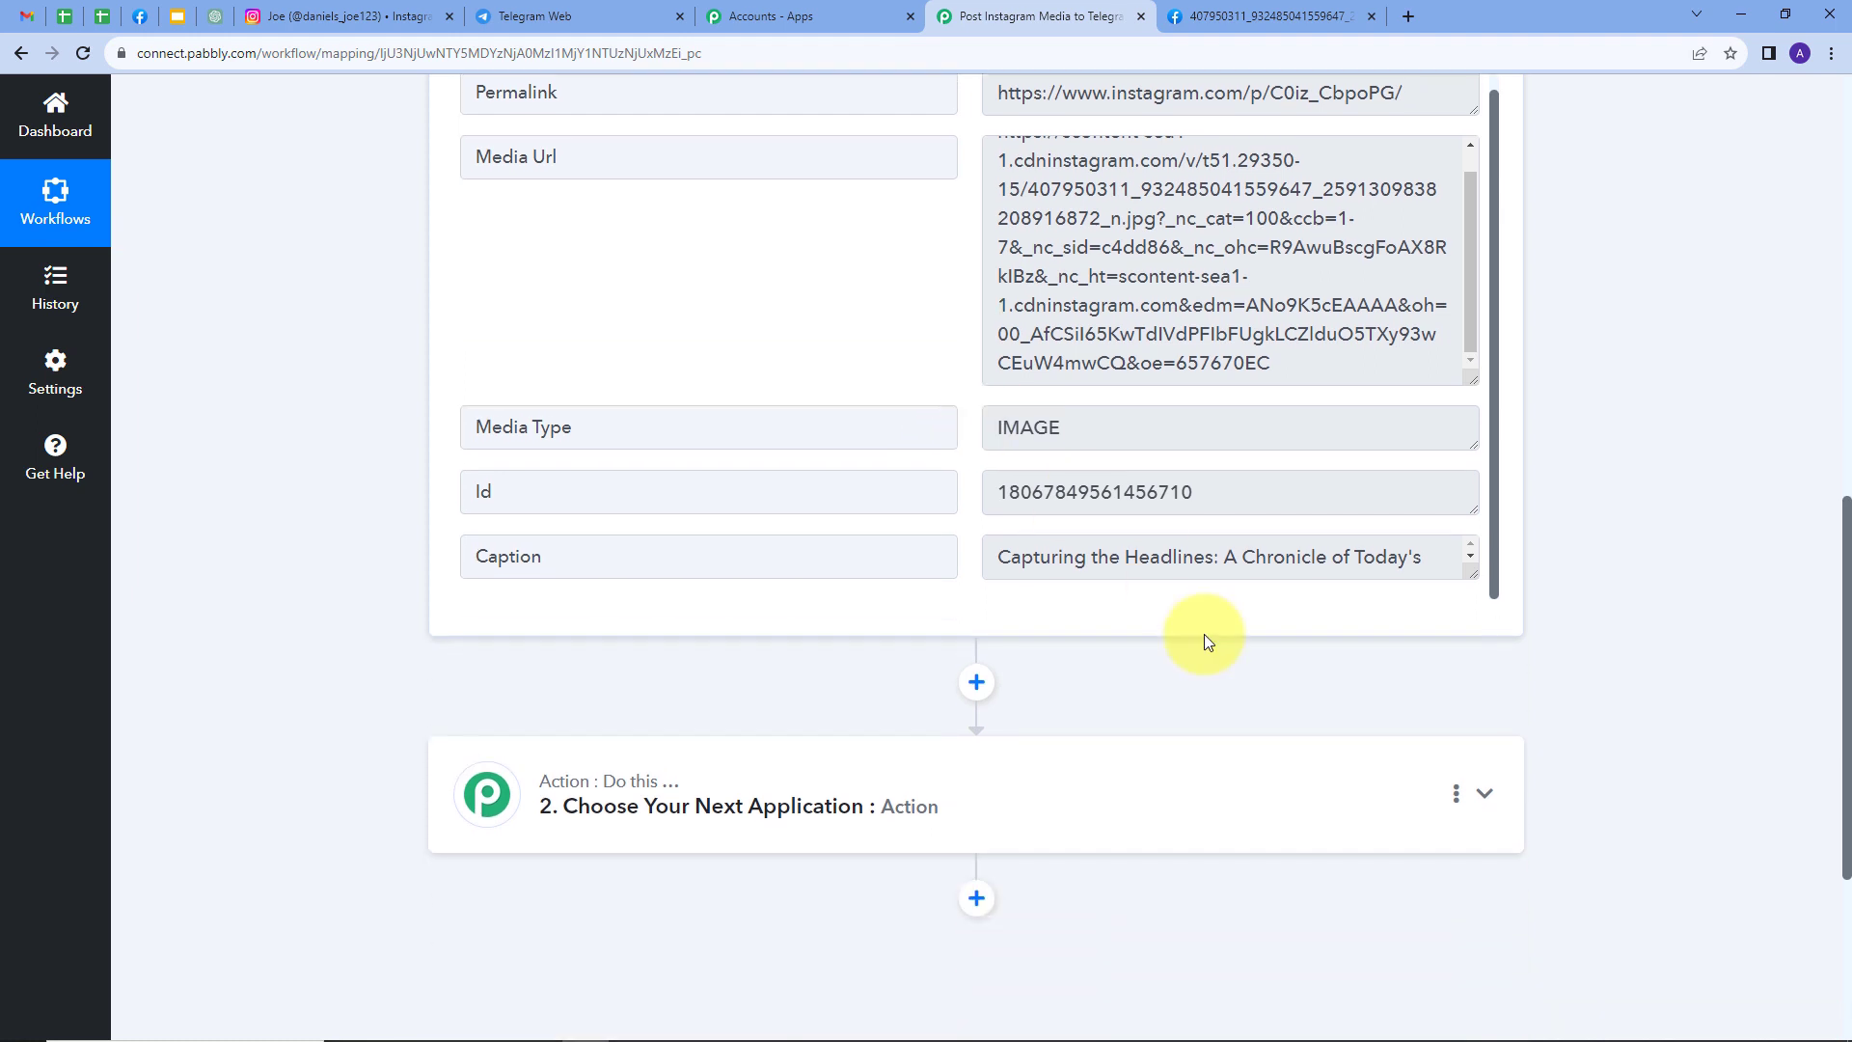
Search for 'Tele' and choose Telegram Bot as the action app
left_click(1121, 801)
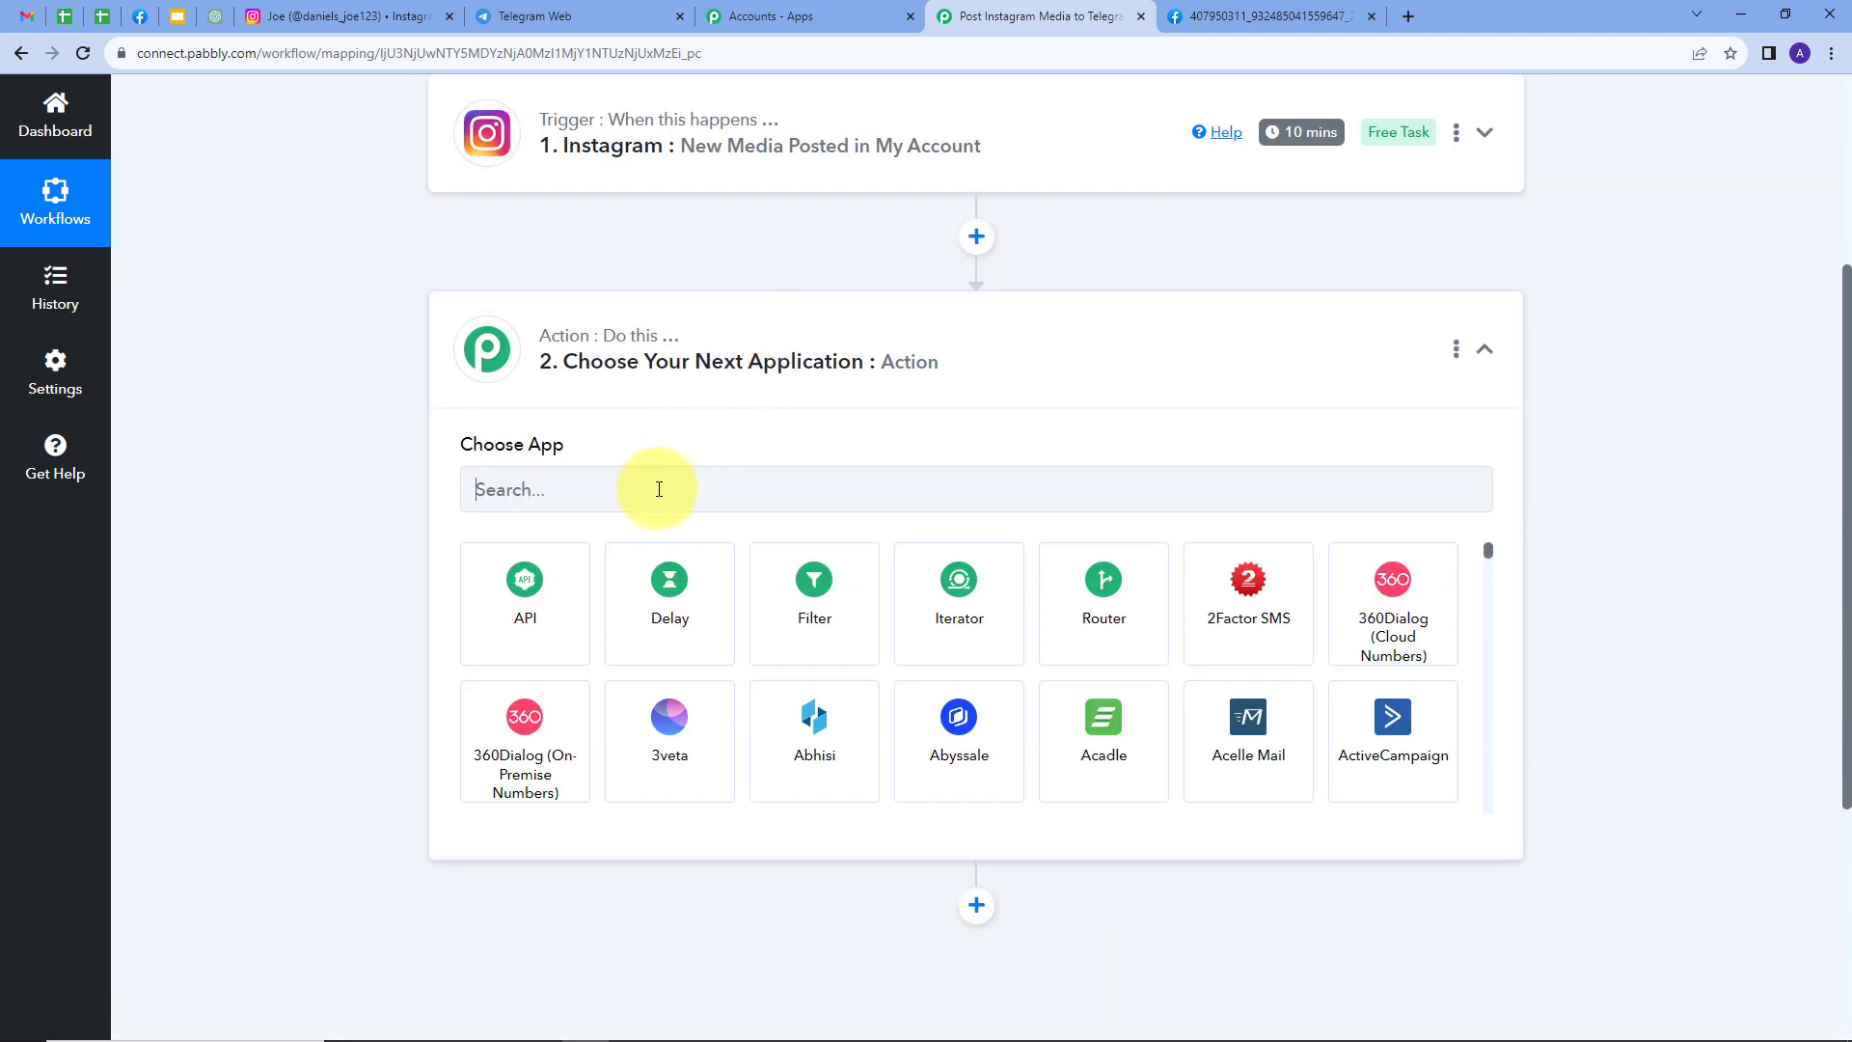
left_click(659, 489)
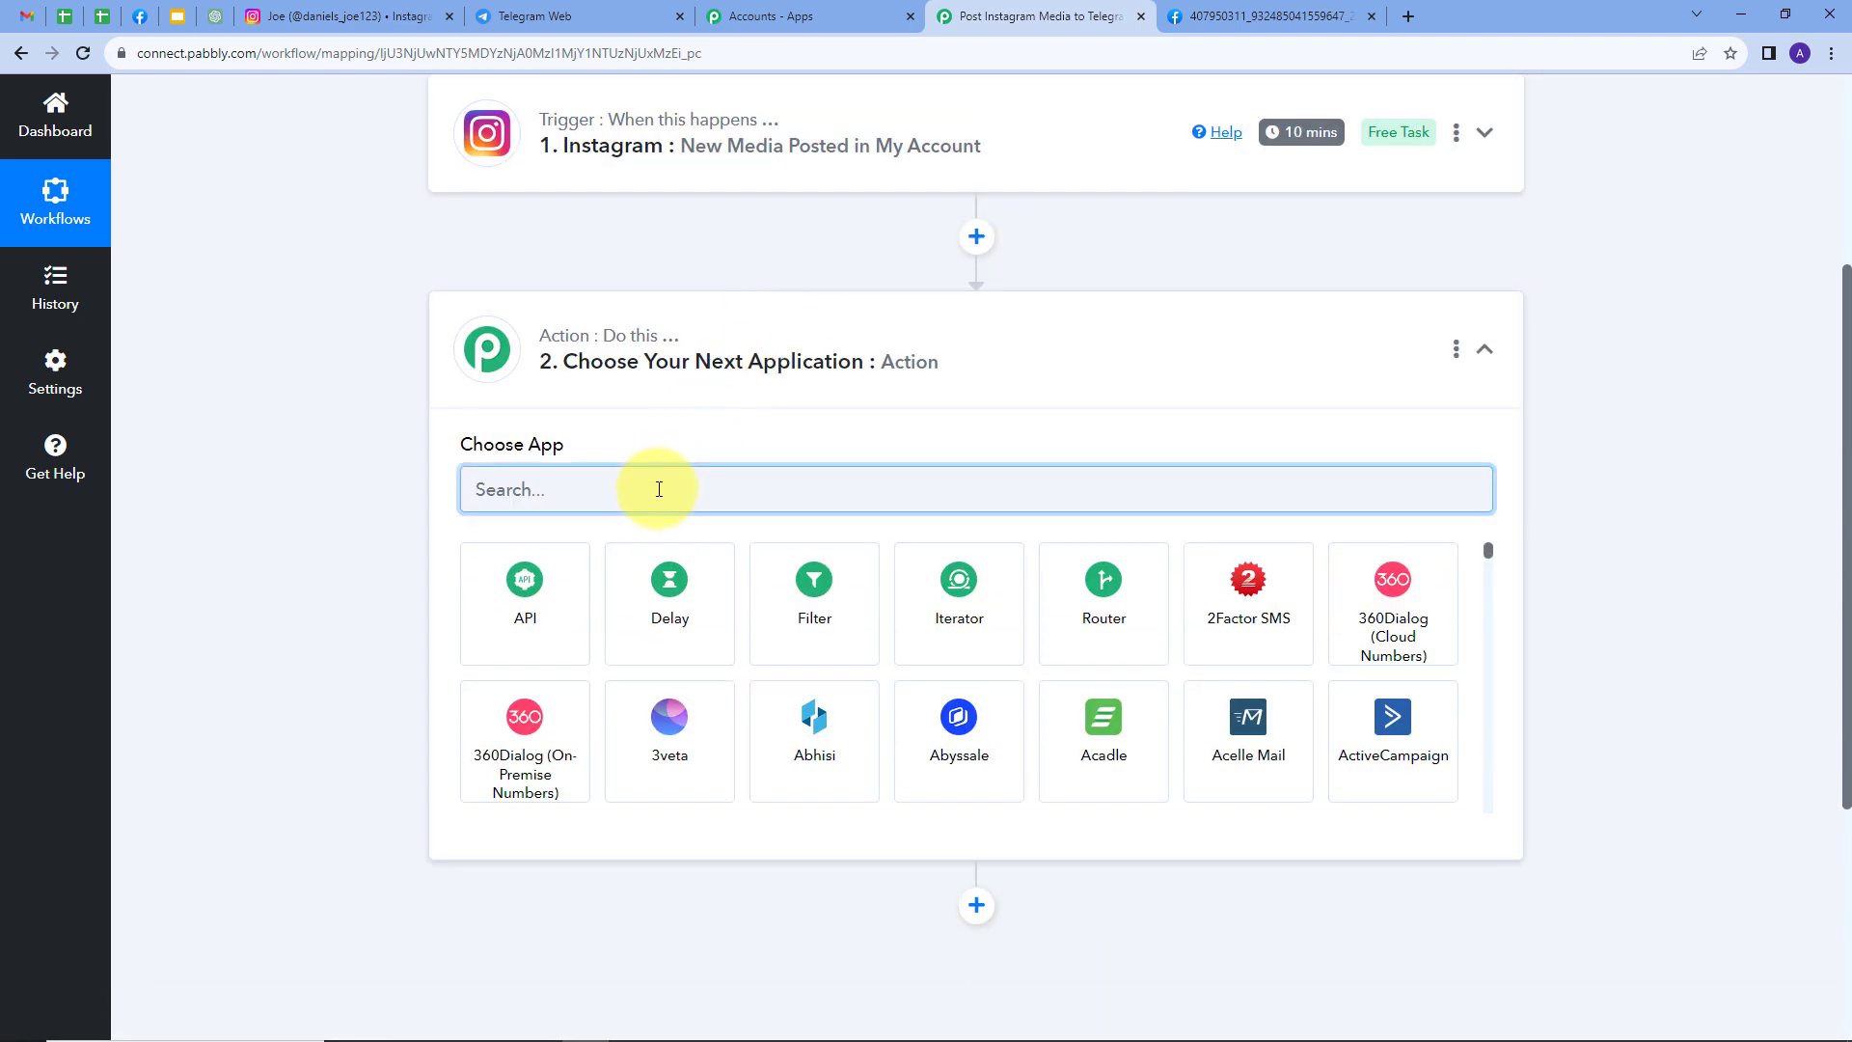
type("Tele")
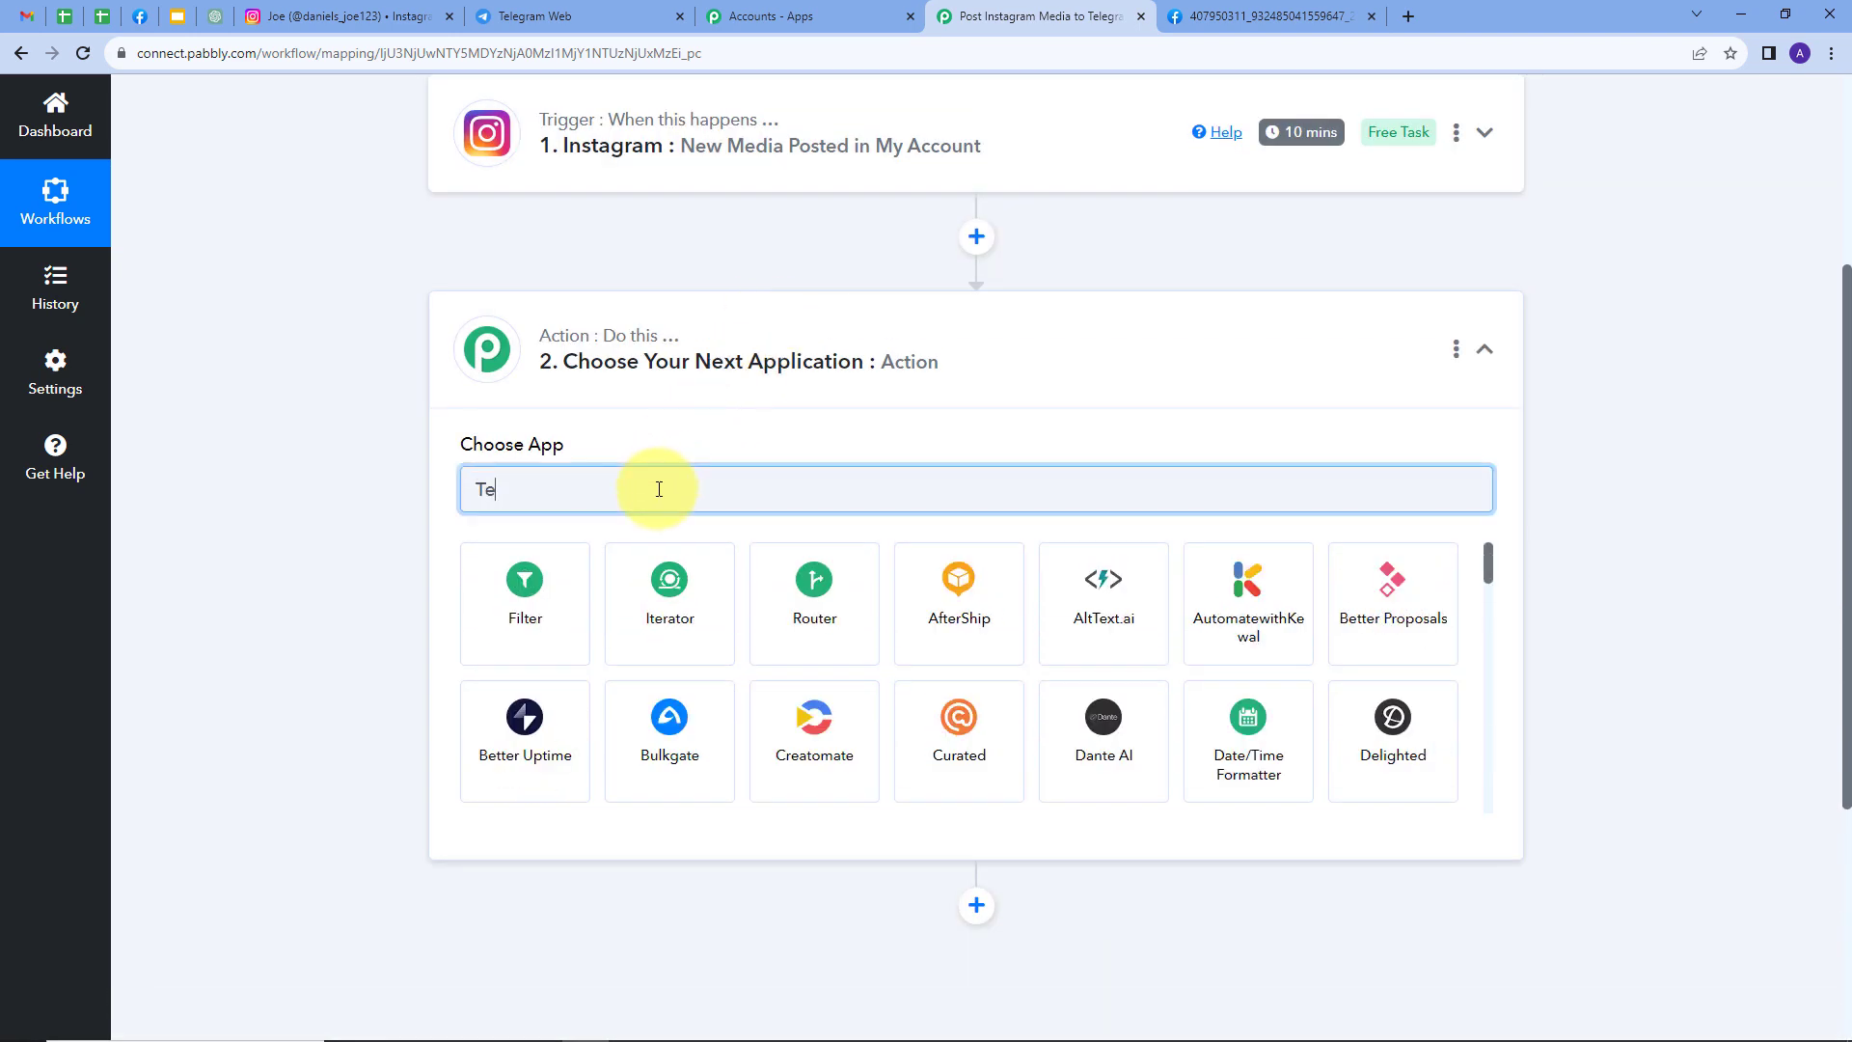
left_click(540, 572)
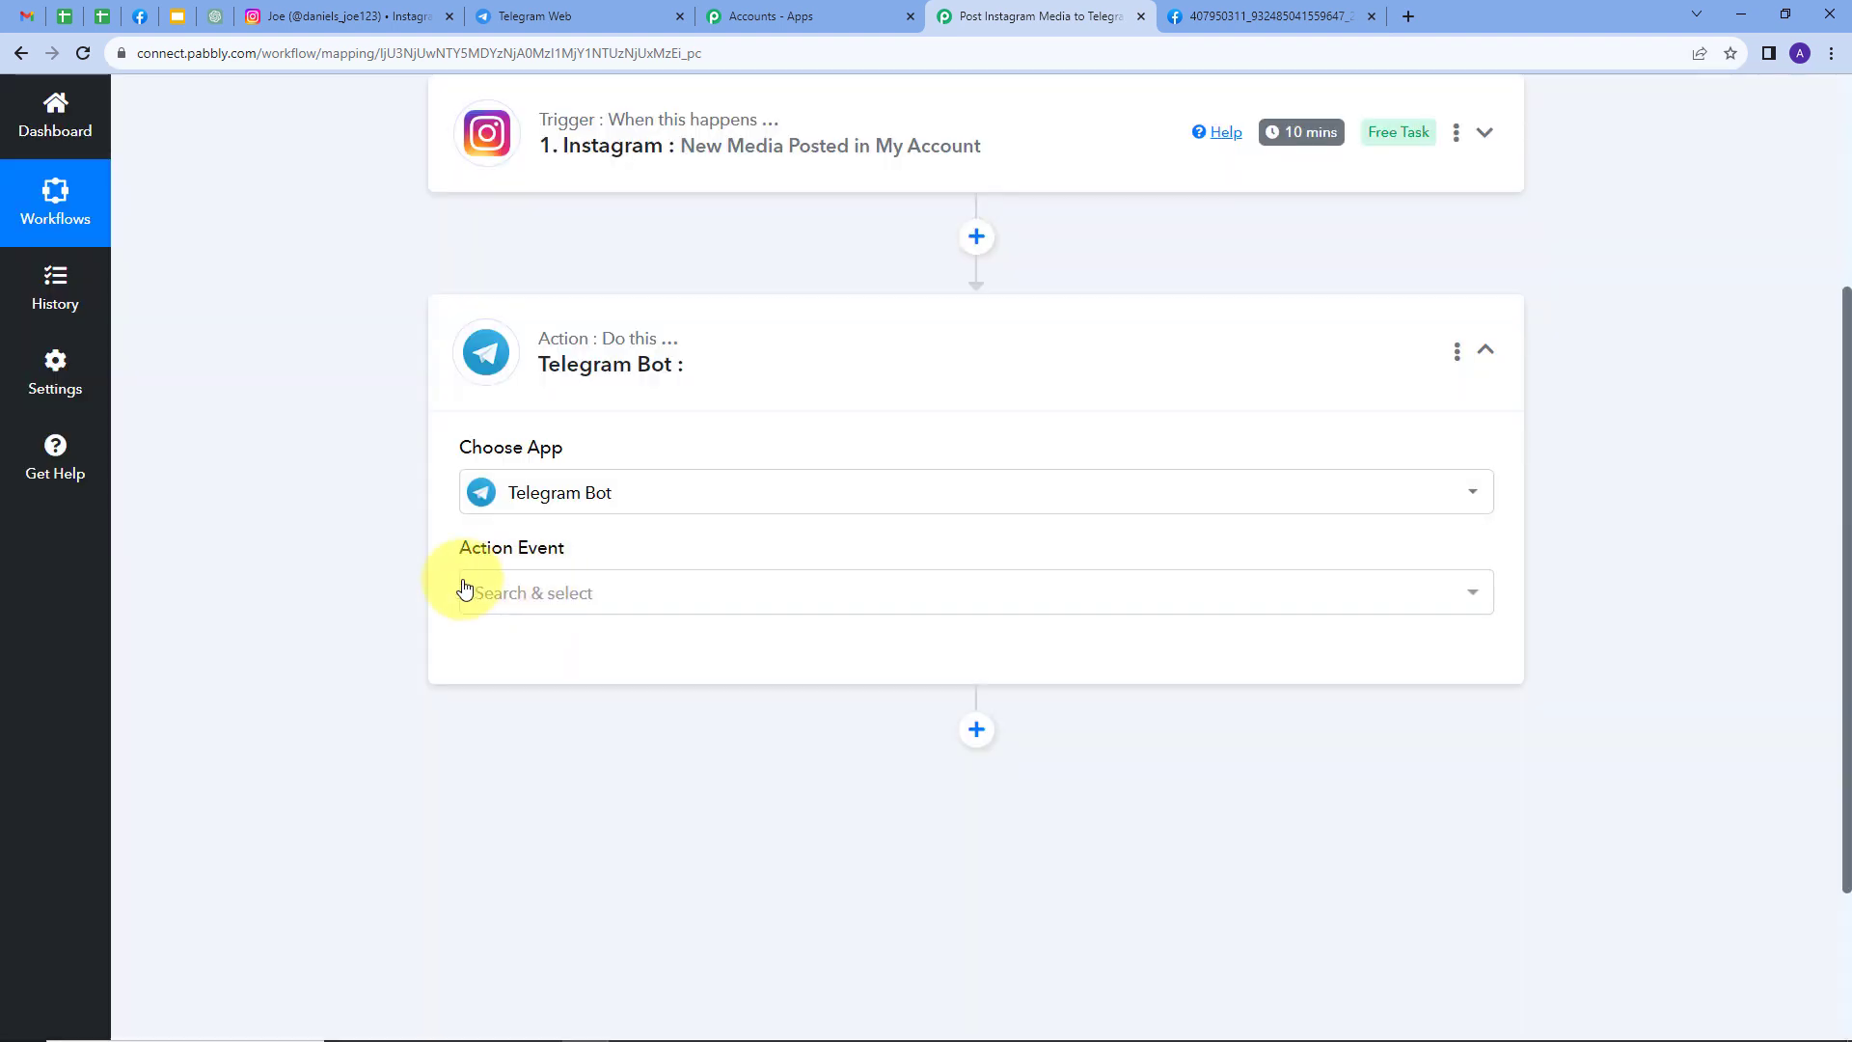
Set the action event to 'Send a Text Message or Reply' and begin connecting
left_click(743, 592)
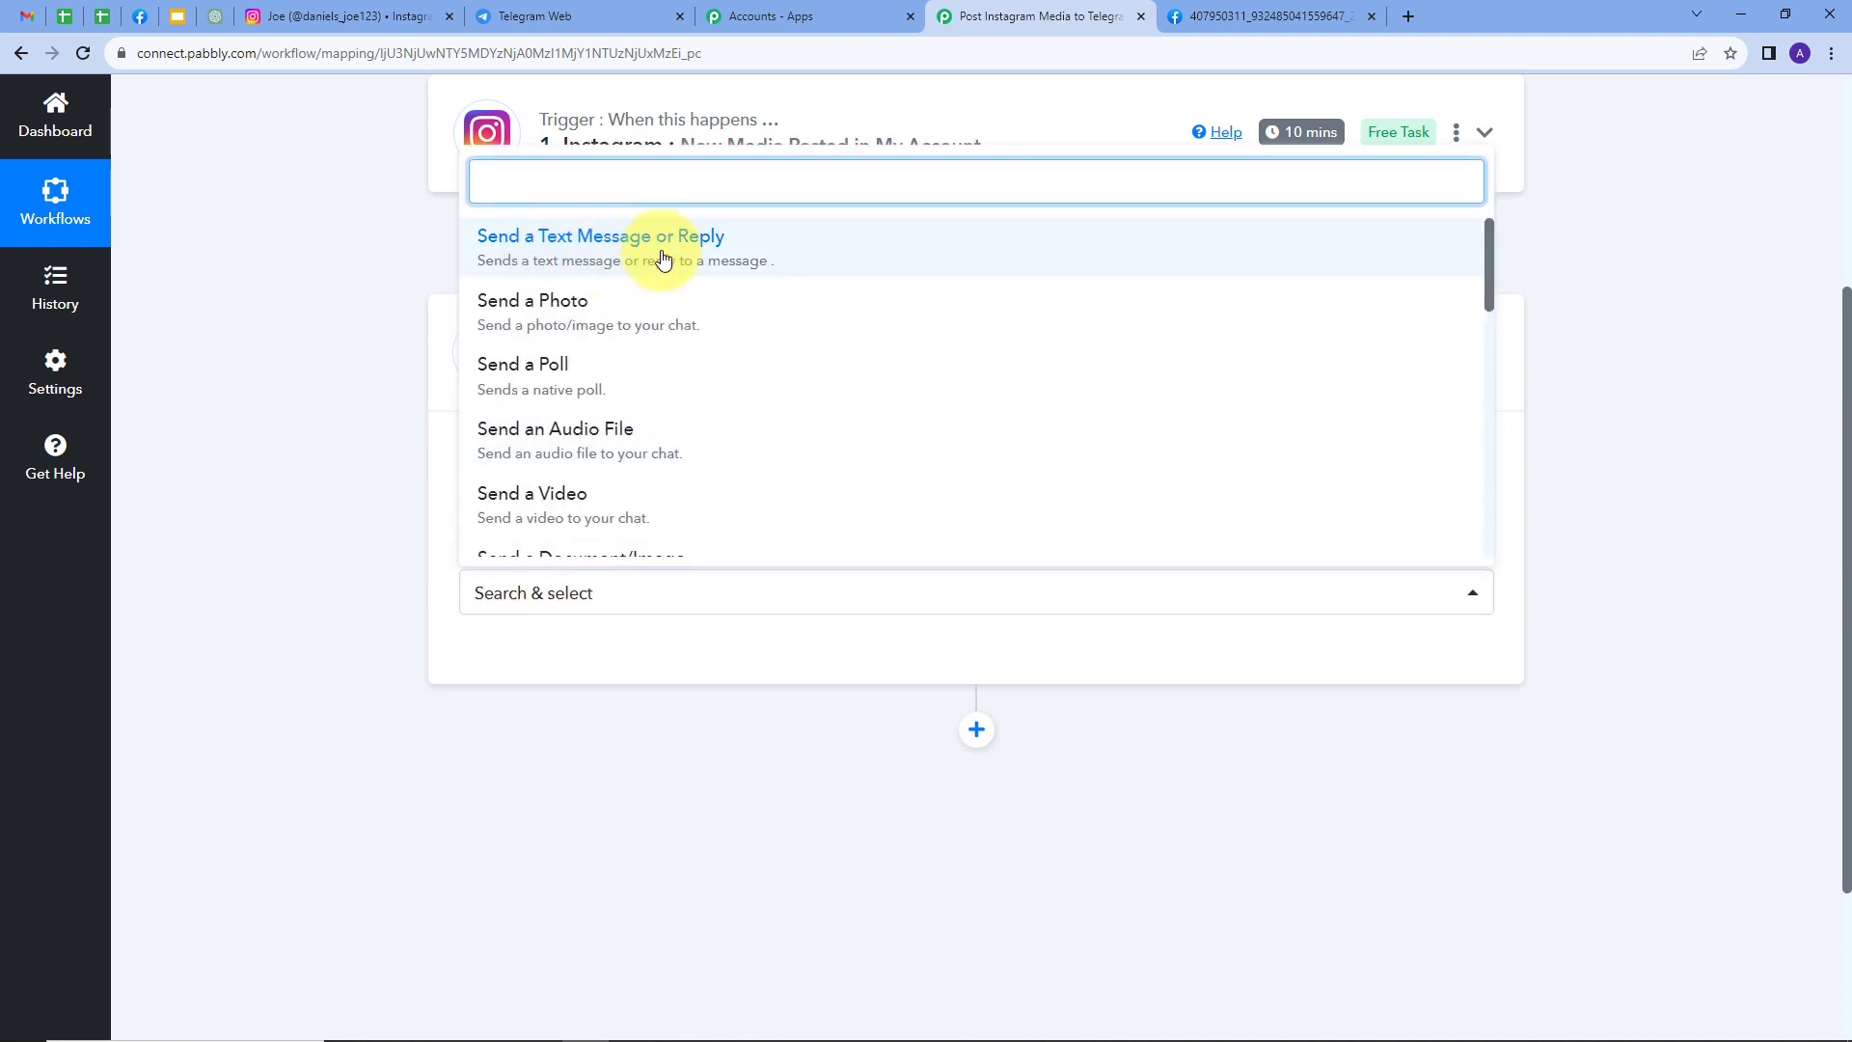
left_click(581, 258)
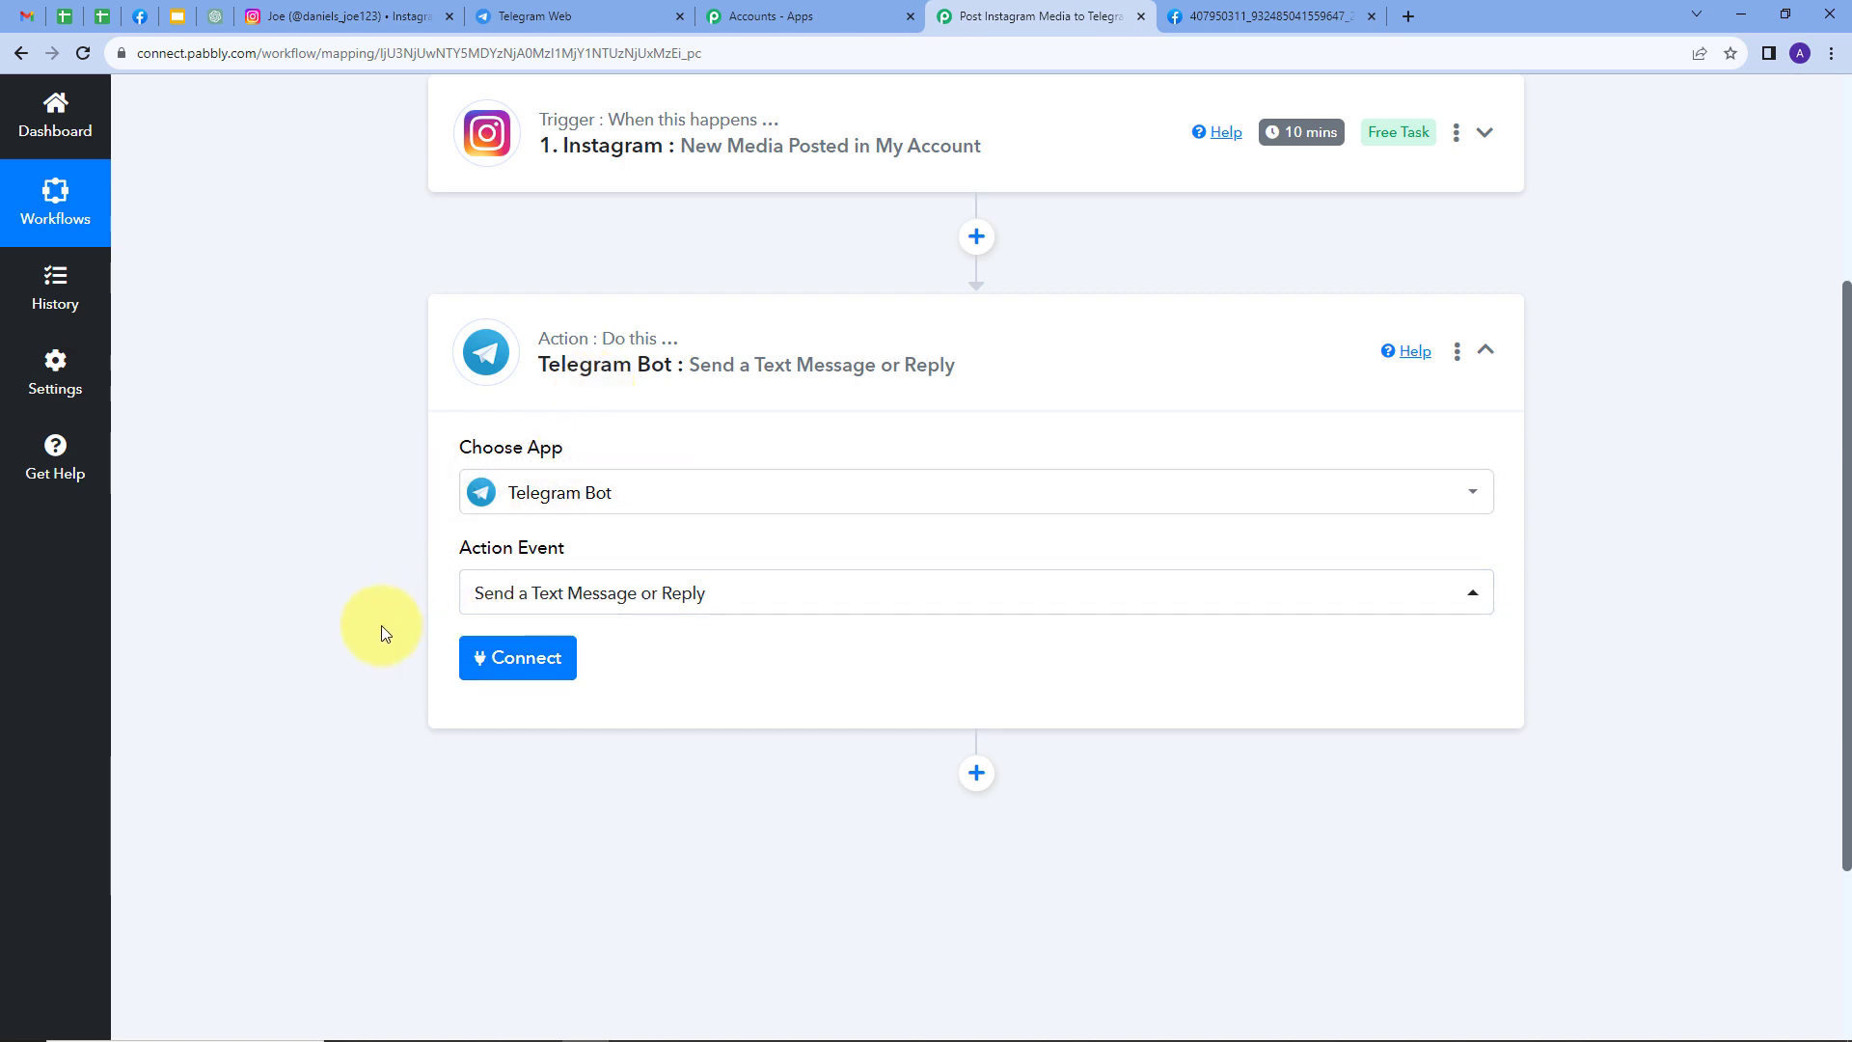
left_click(525, 665)
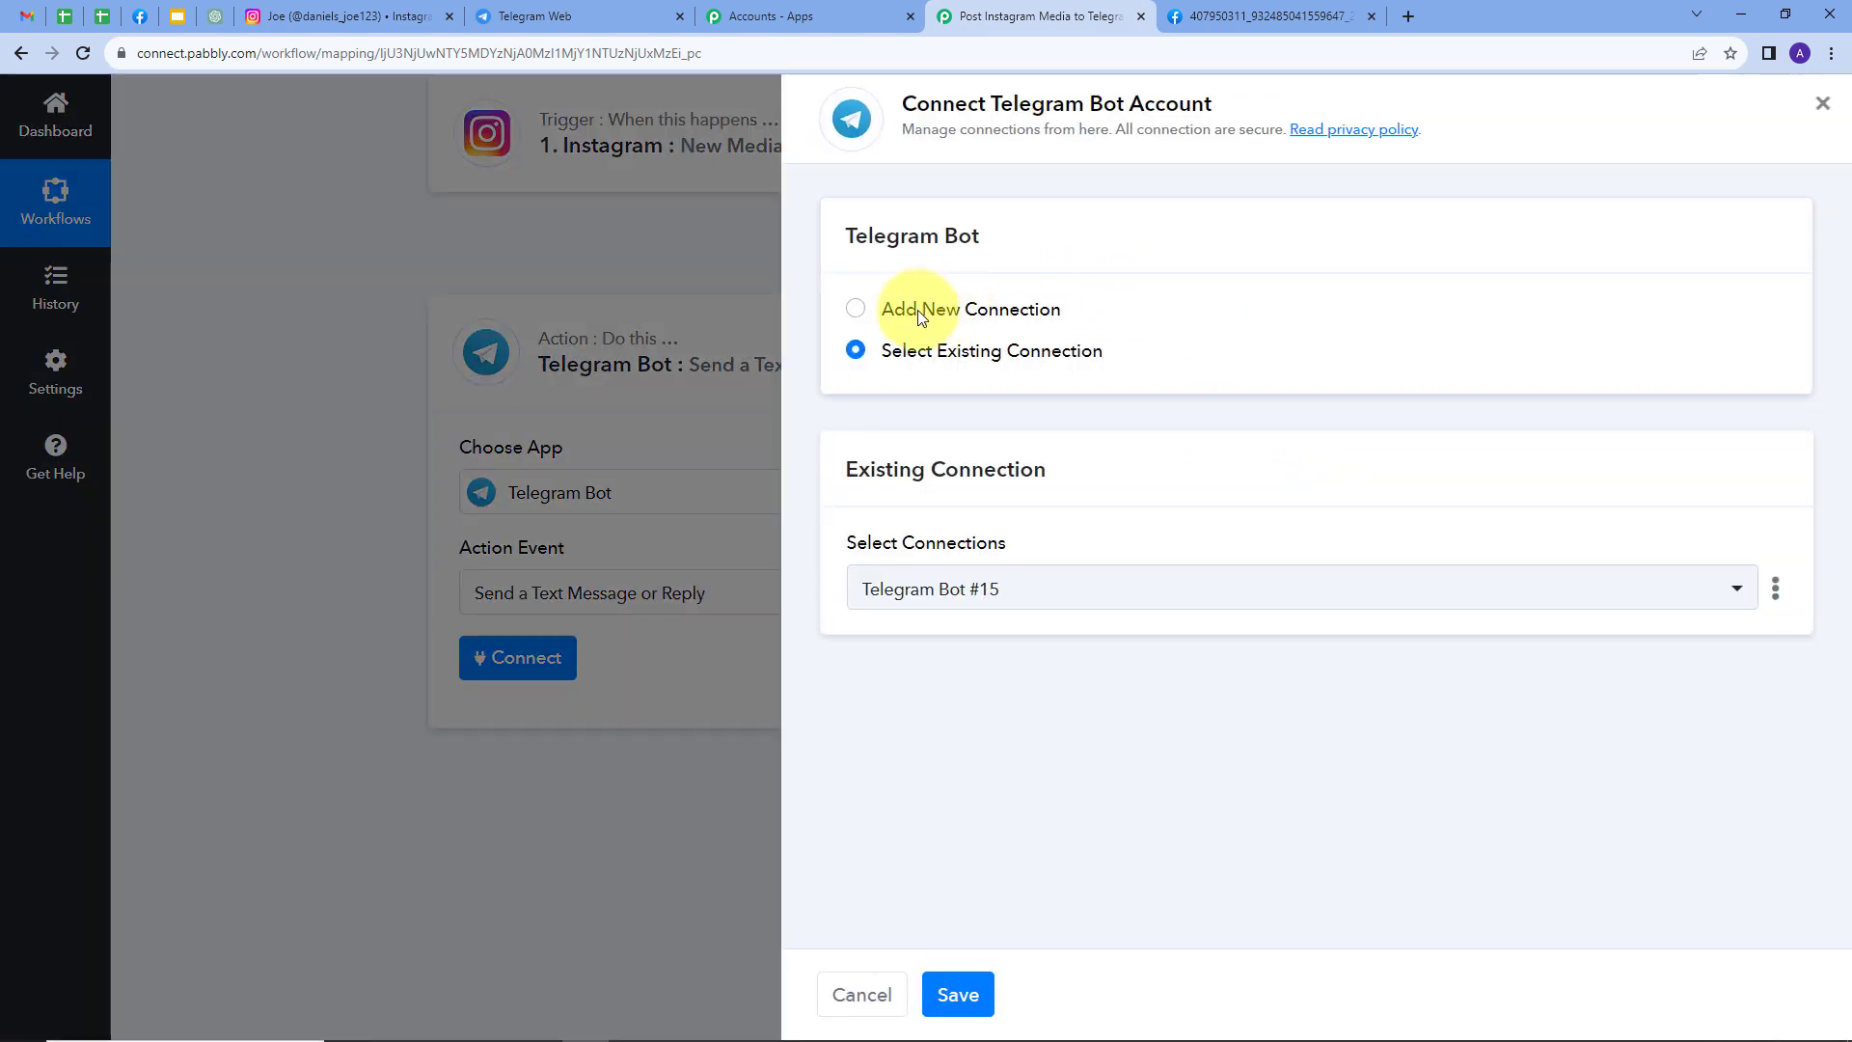
Choose Add New Connection, review the token instructions, and switch to Telegram Web
left_click(918, 310)
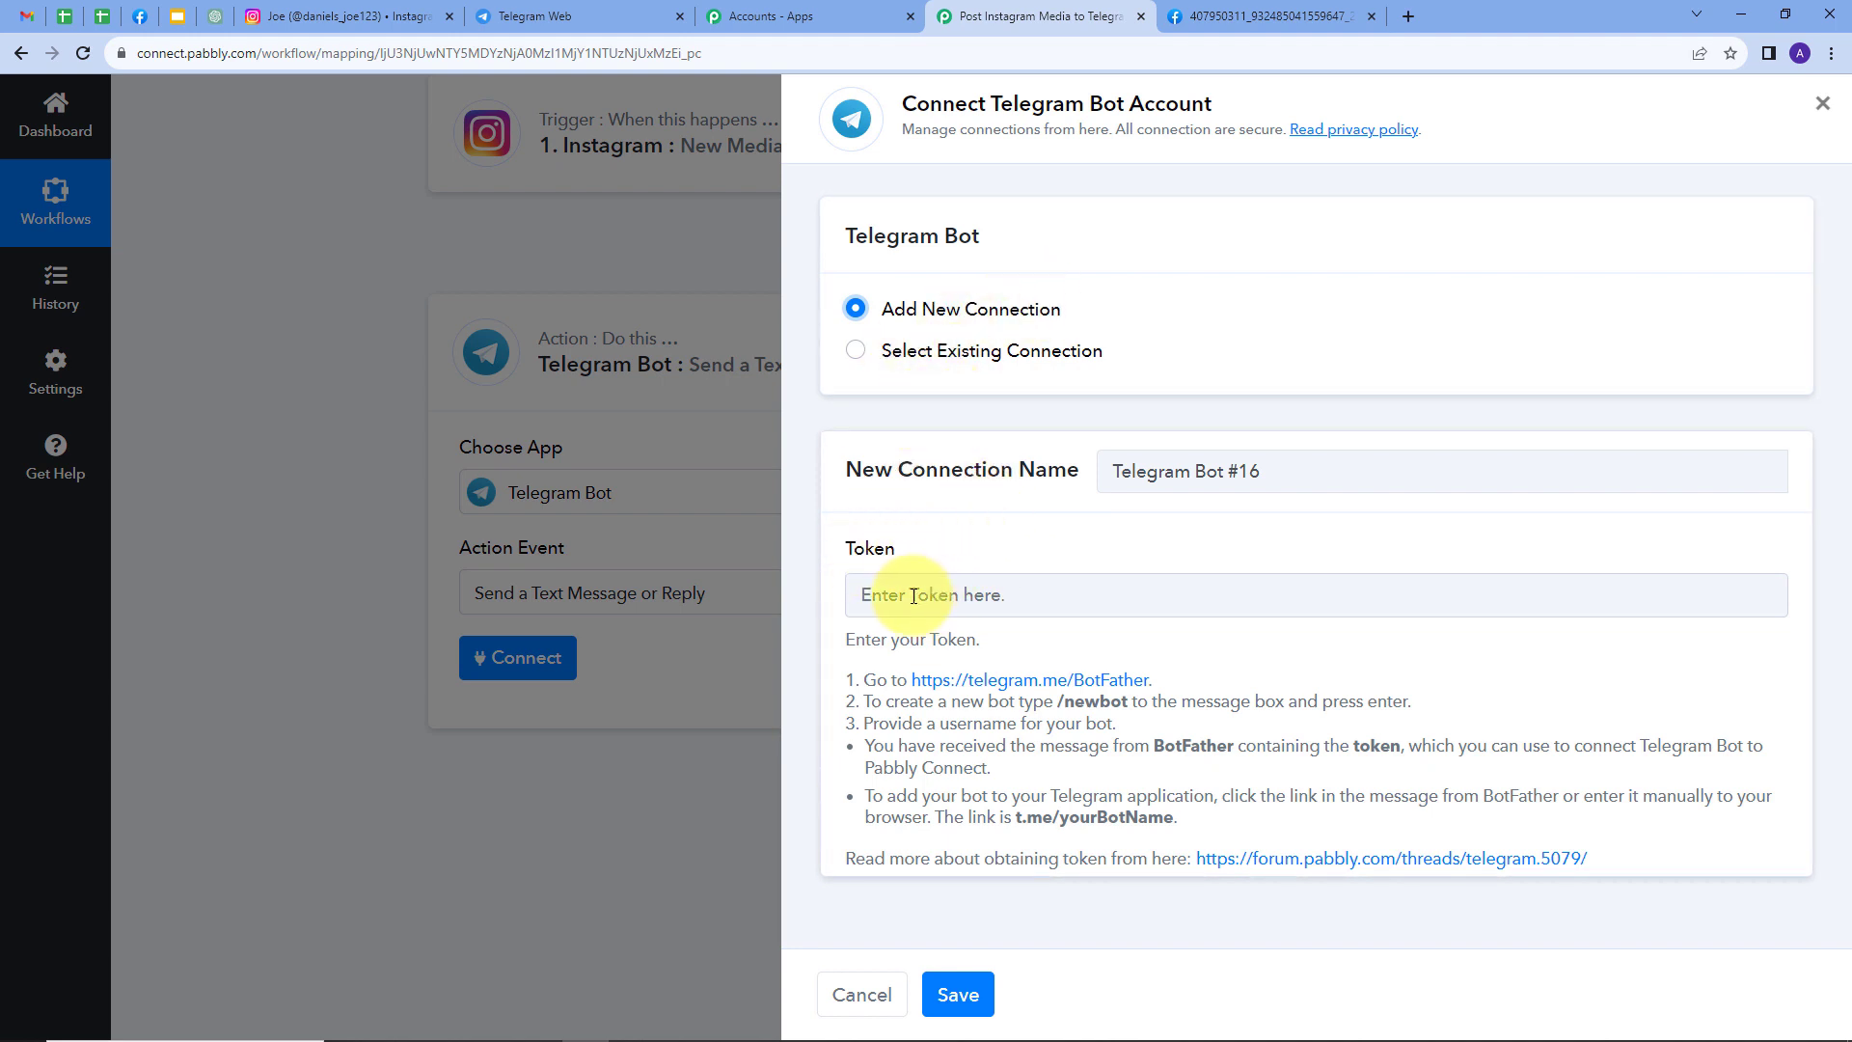
left_click_drag(830, 641, 1288, 823)
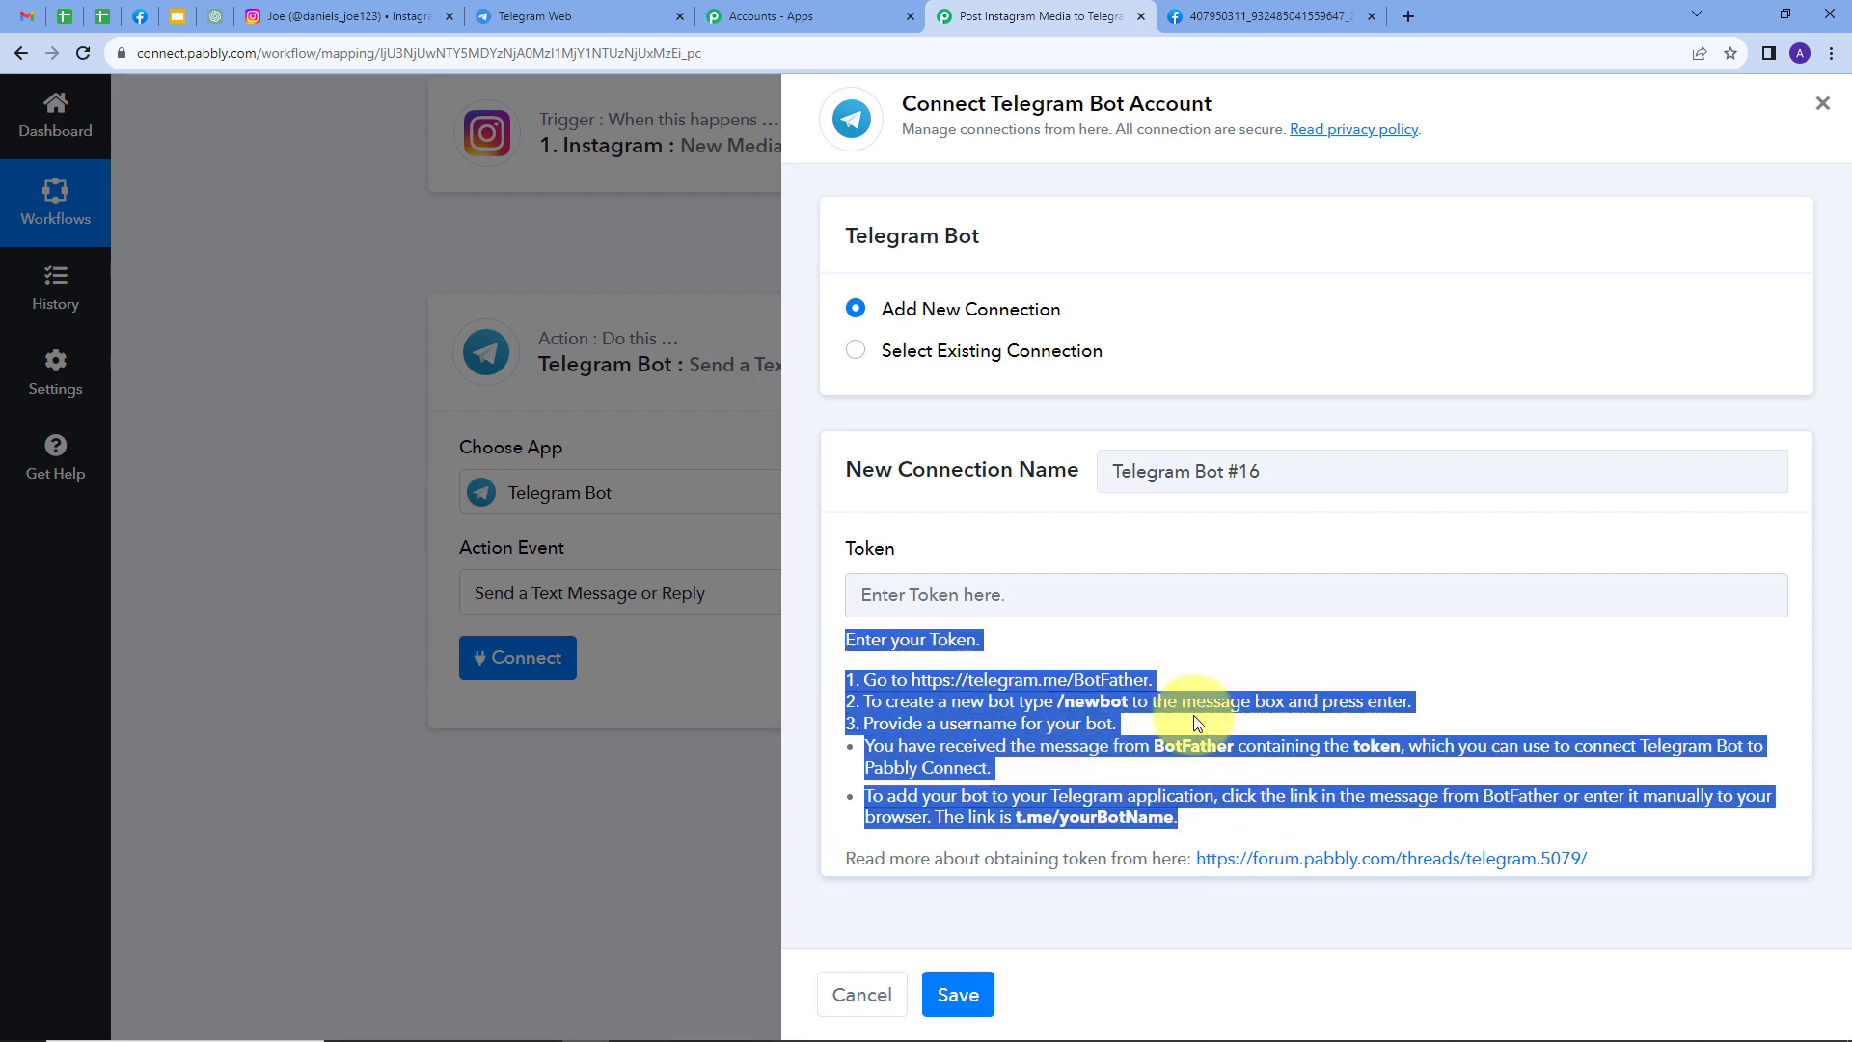
left_click(529, 19)
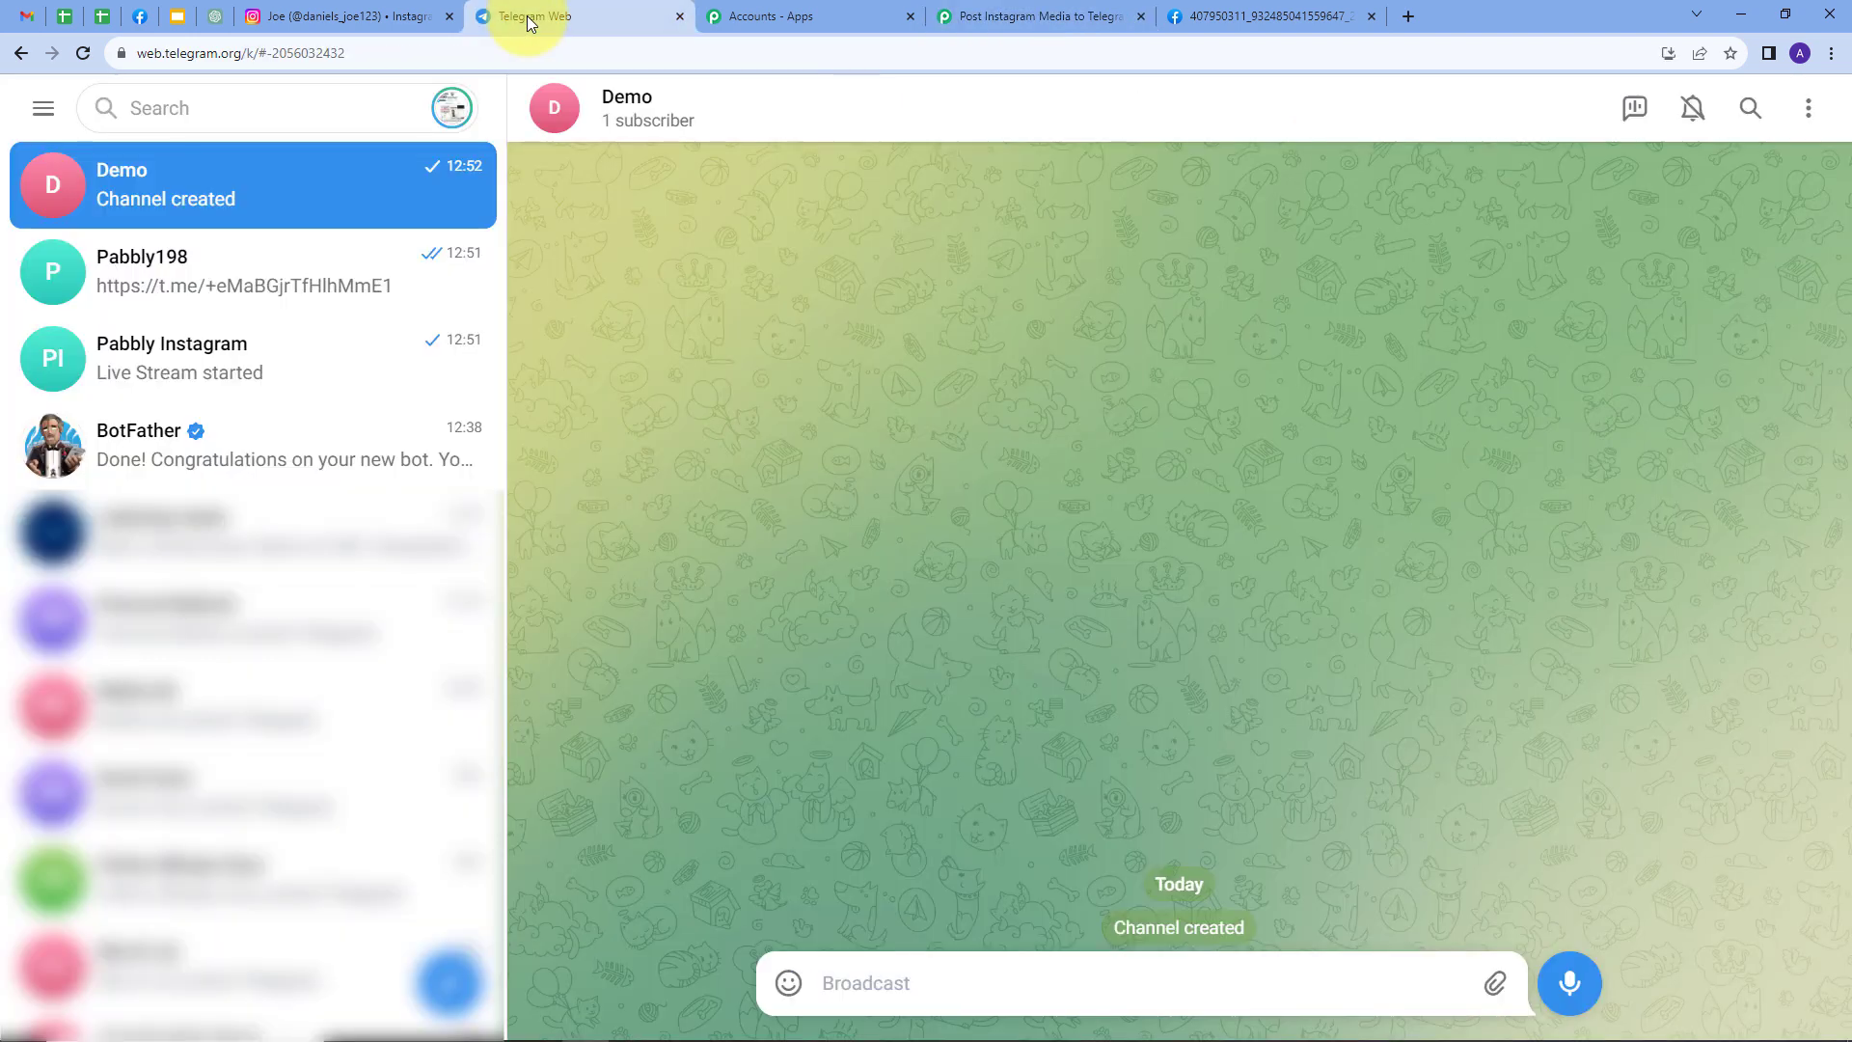
Search 'bot' to open the BotFather chat and display its command list
left_click(247, 112)
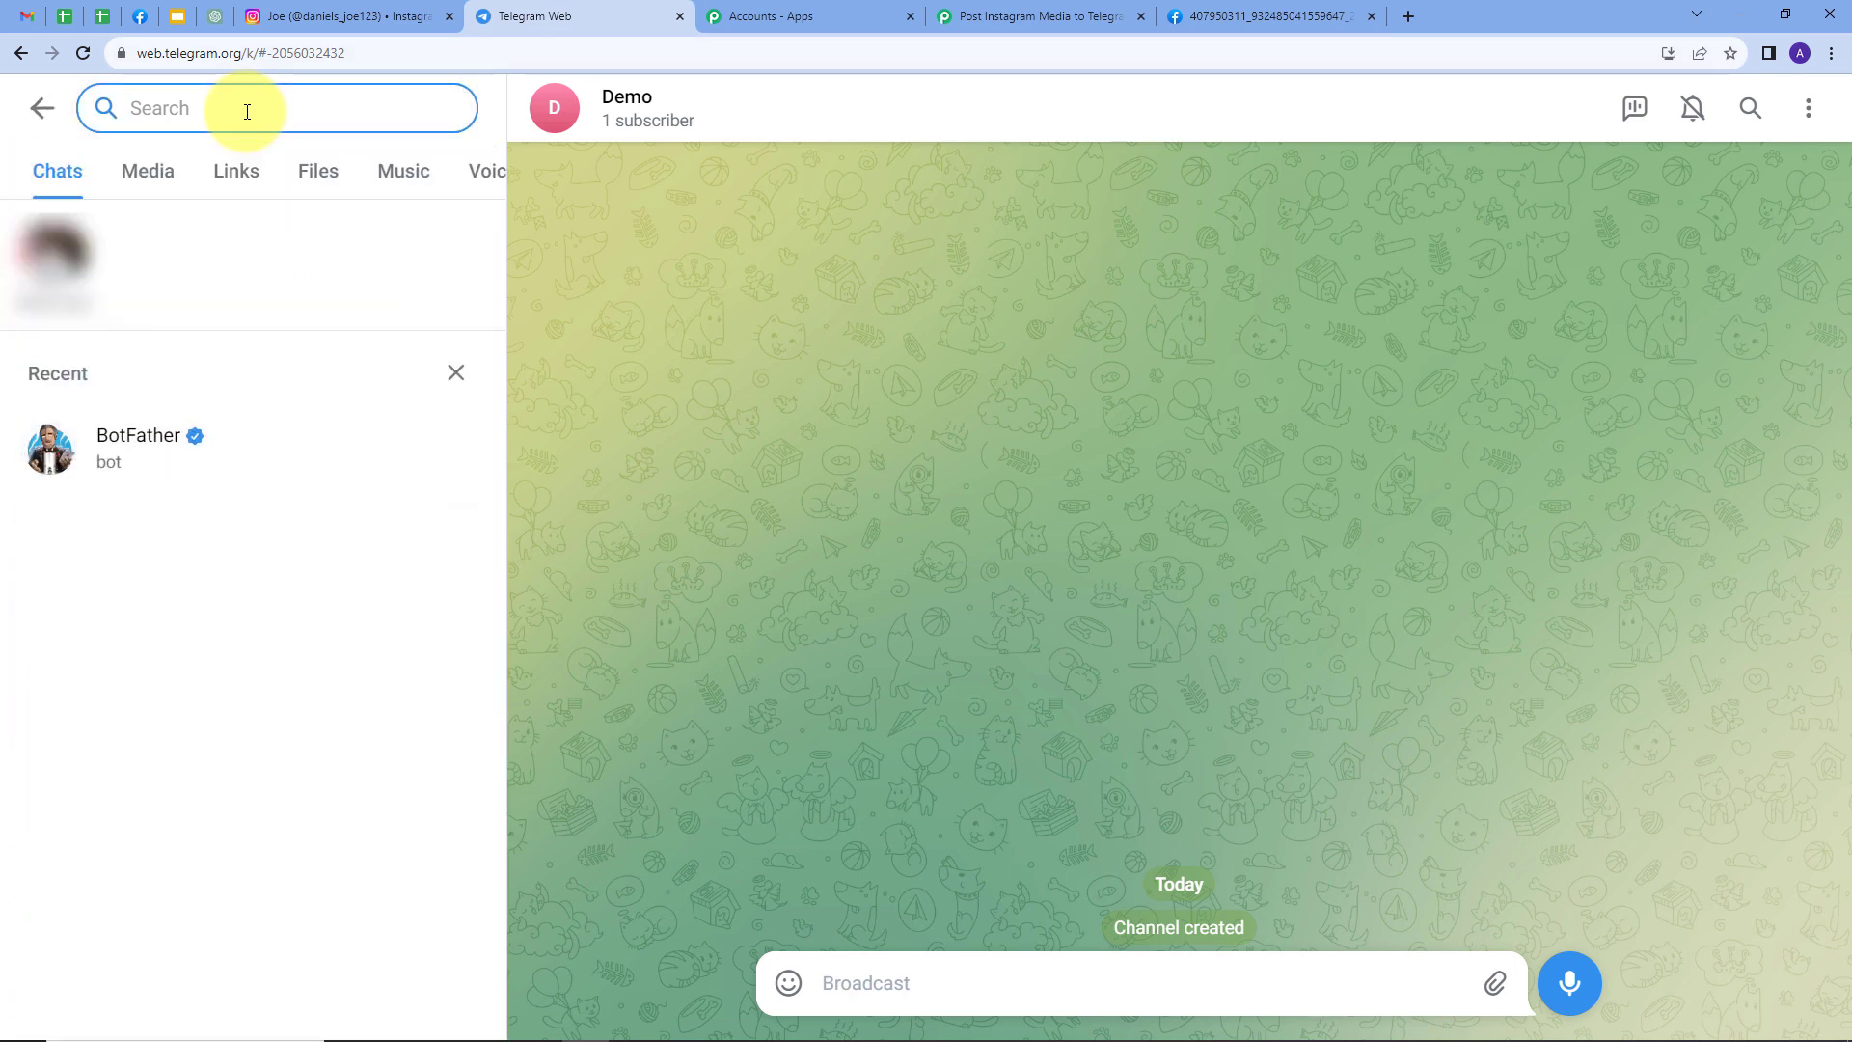
type("bot")
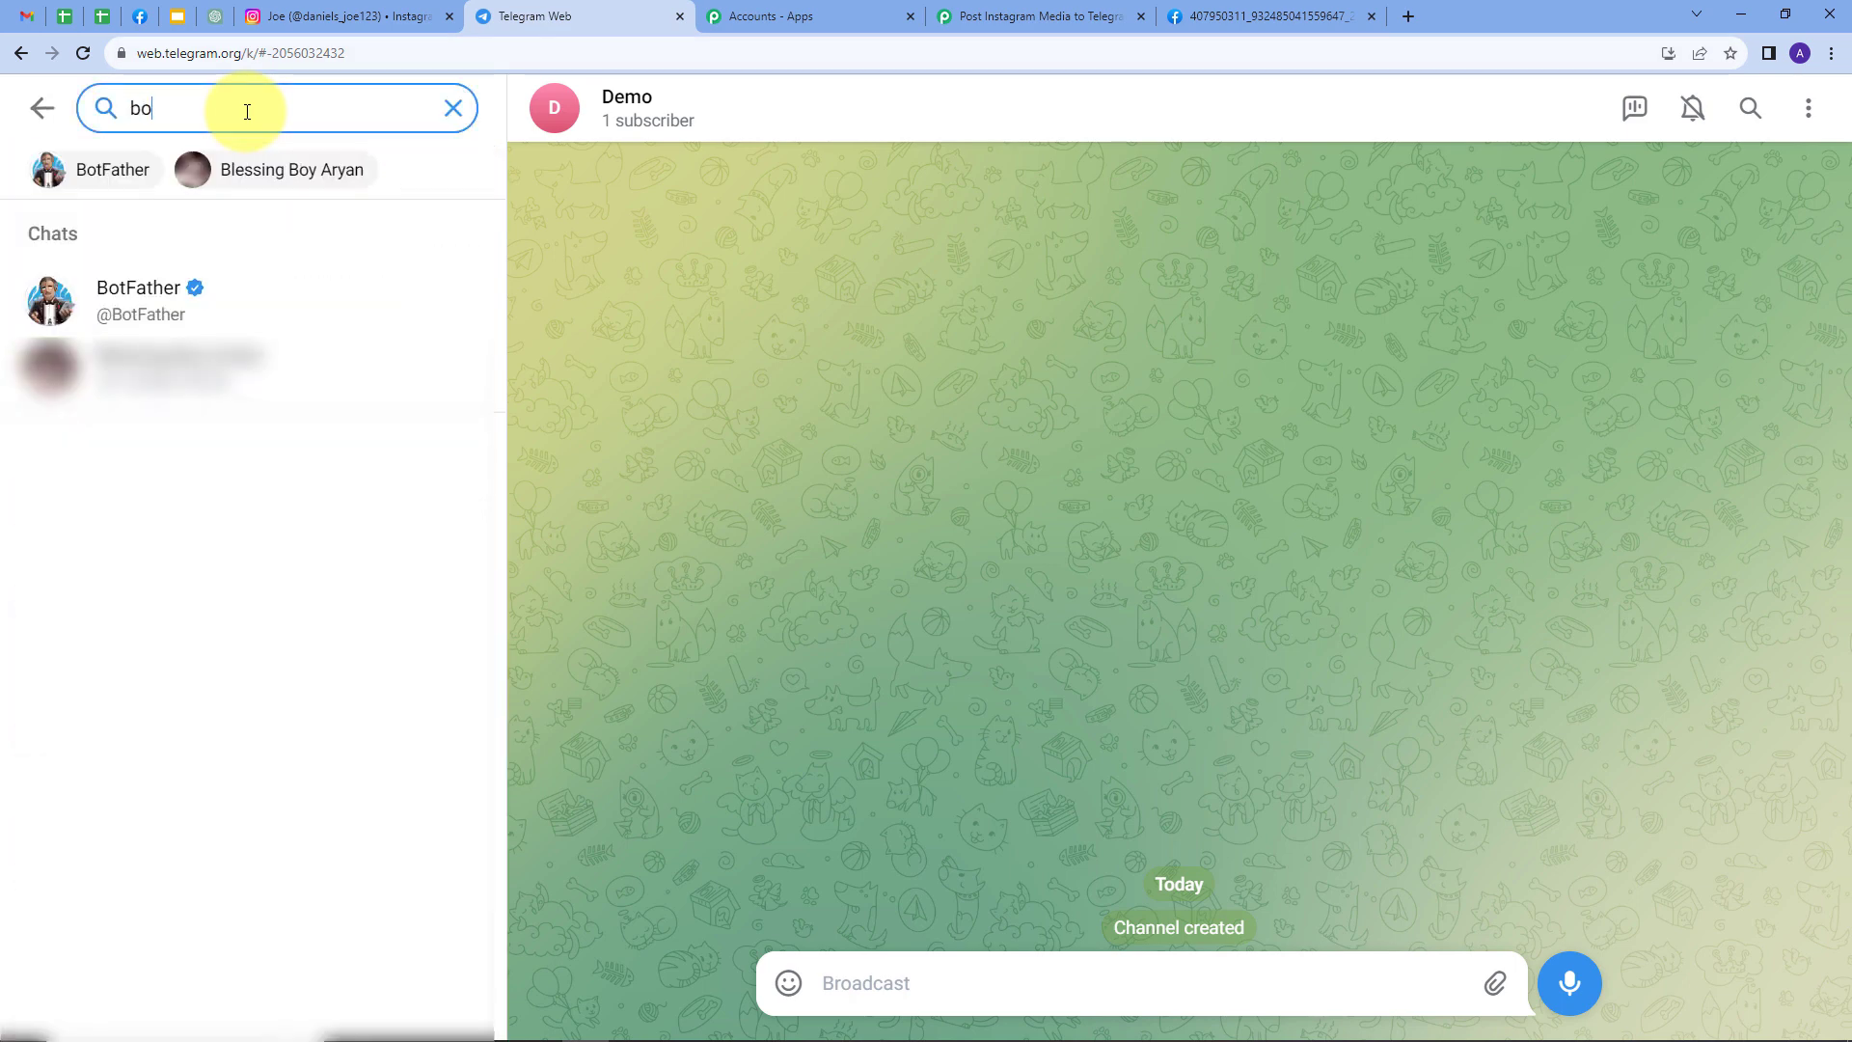
key("Return")
left_click(794, 983)
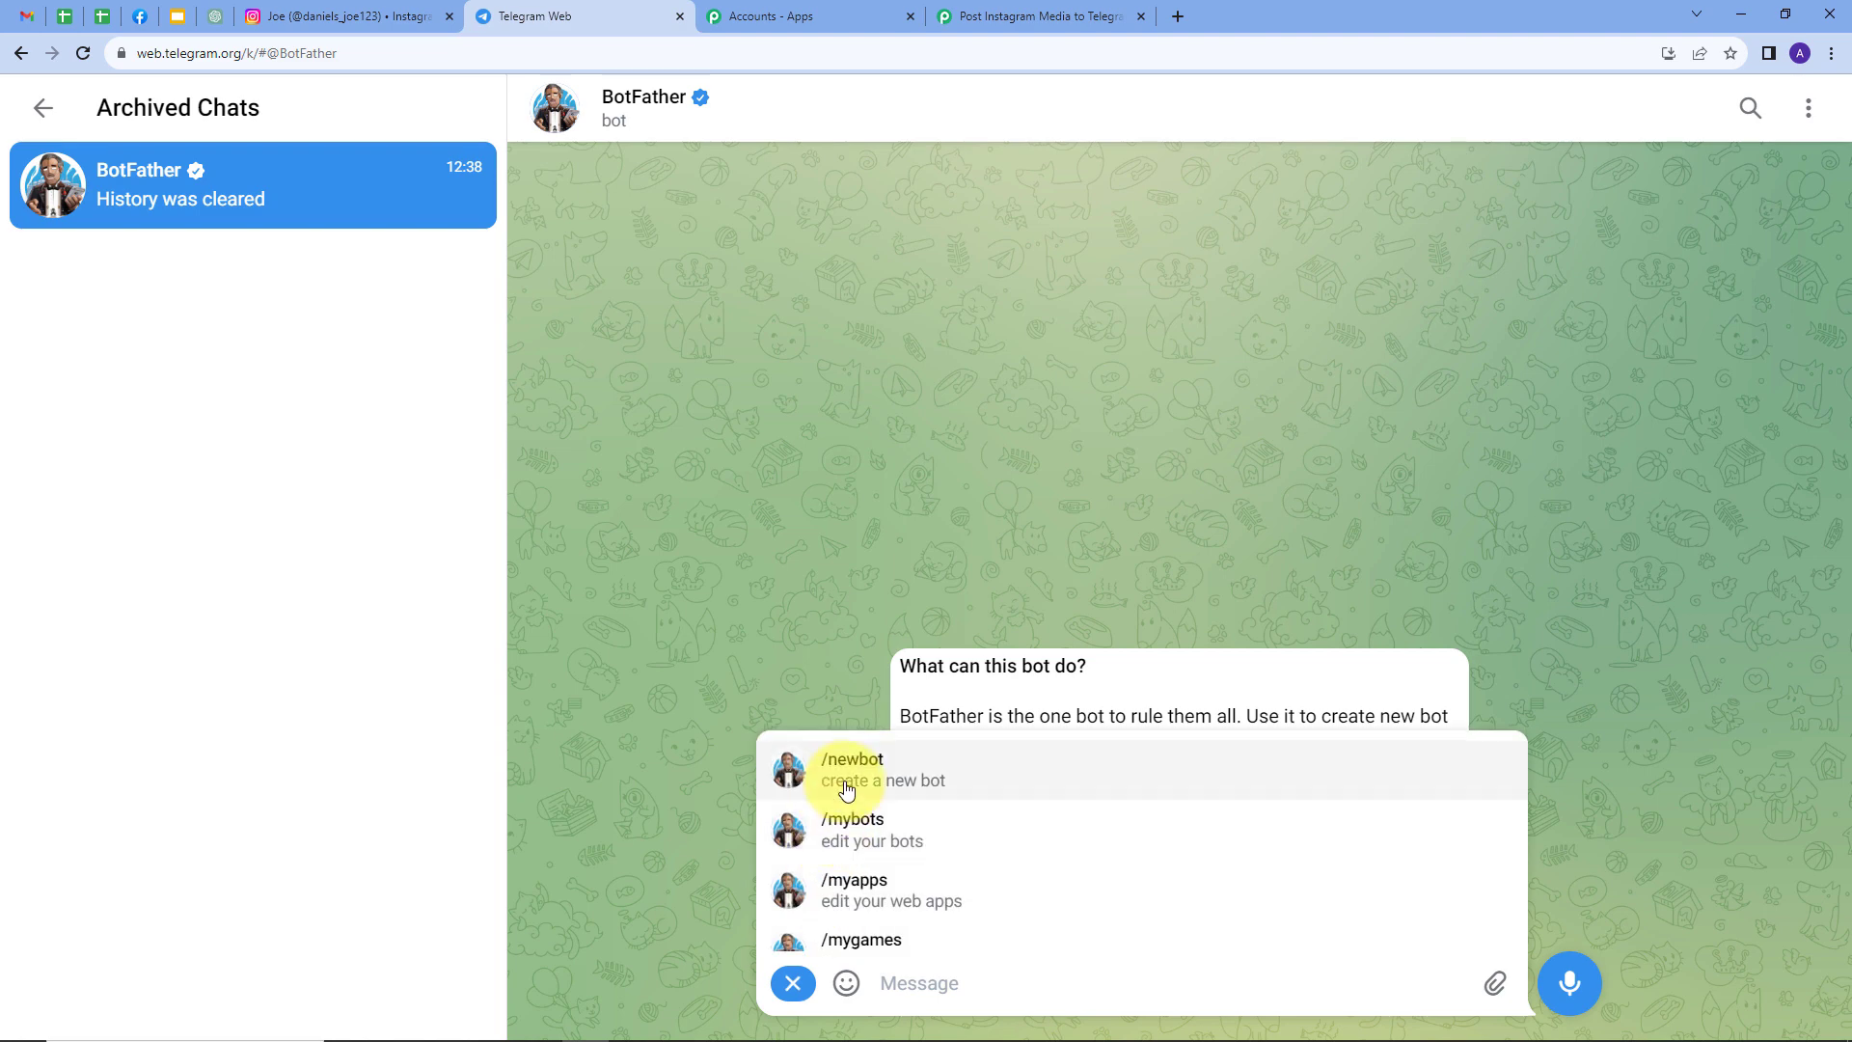
Create a new bot via /newbot named Pabbly176 with username Pabbly176_bot
left_click(861, 787)
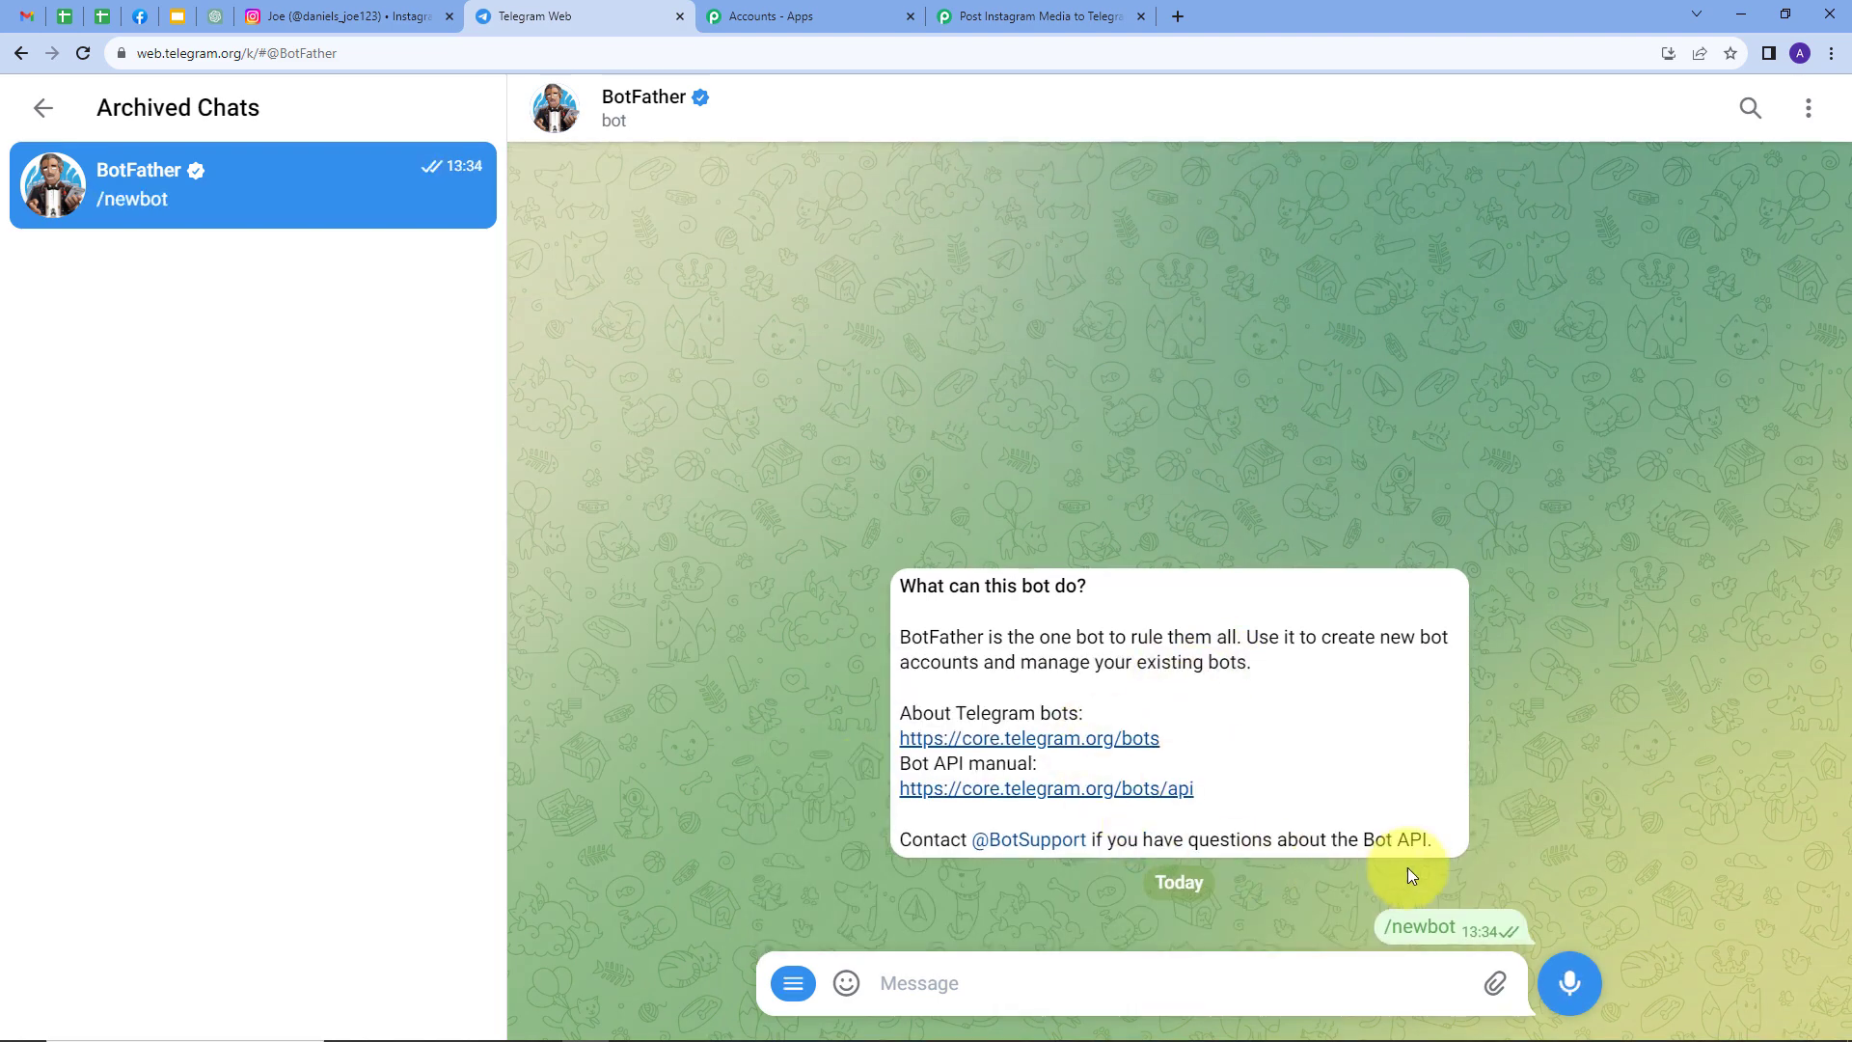
double_click(865, 892)
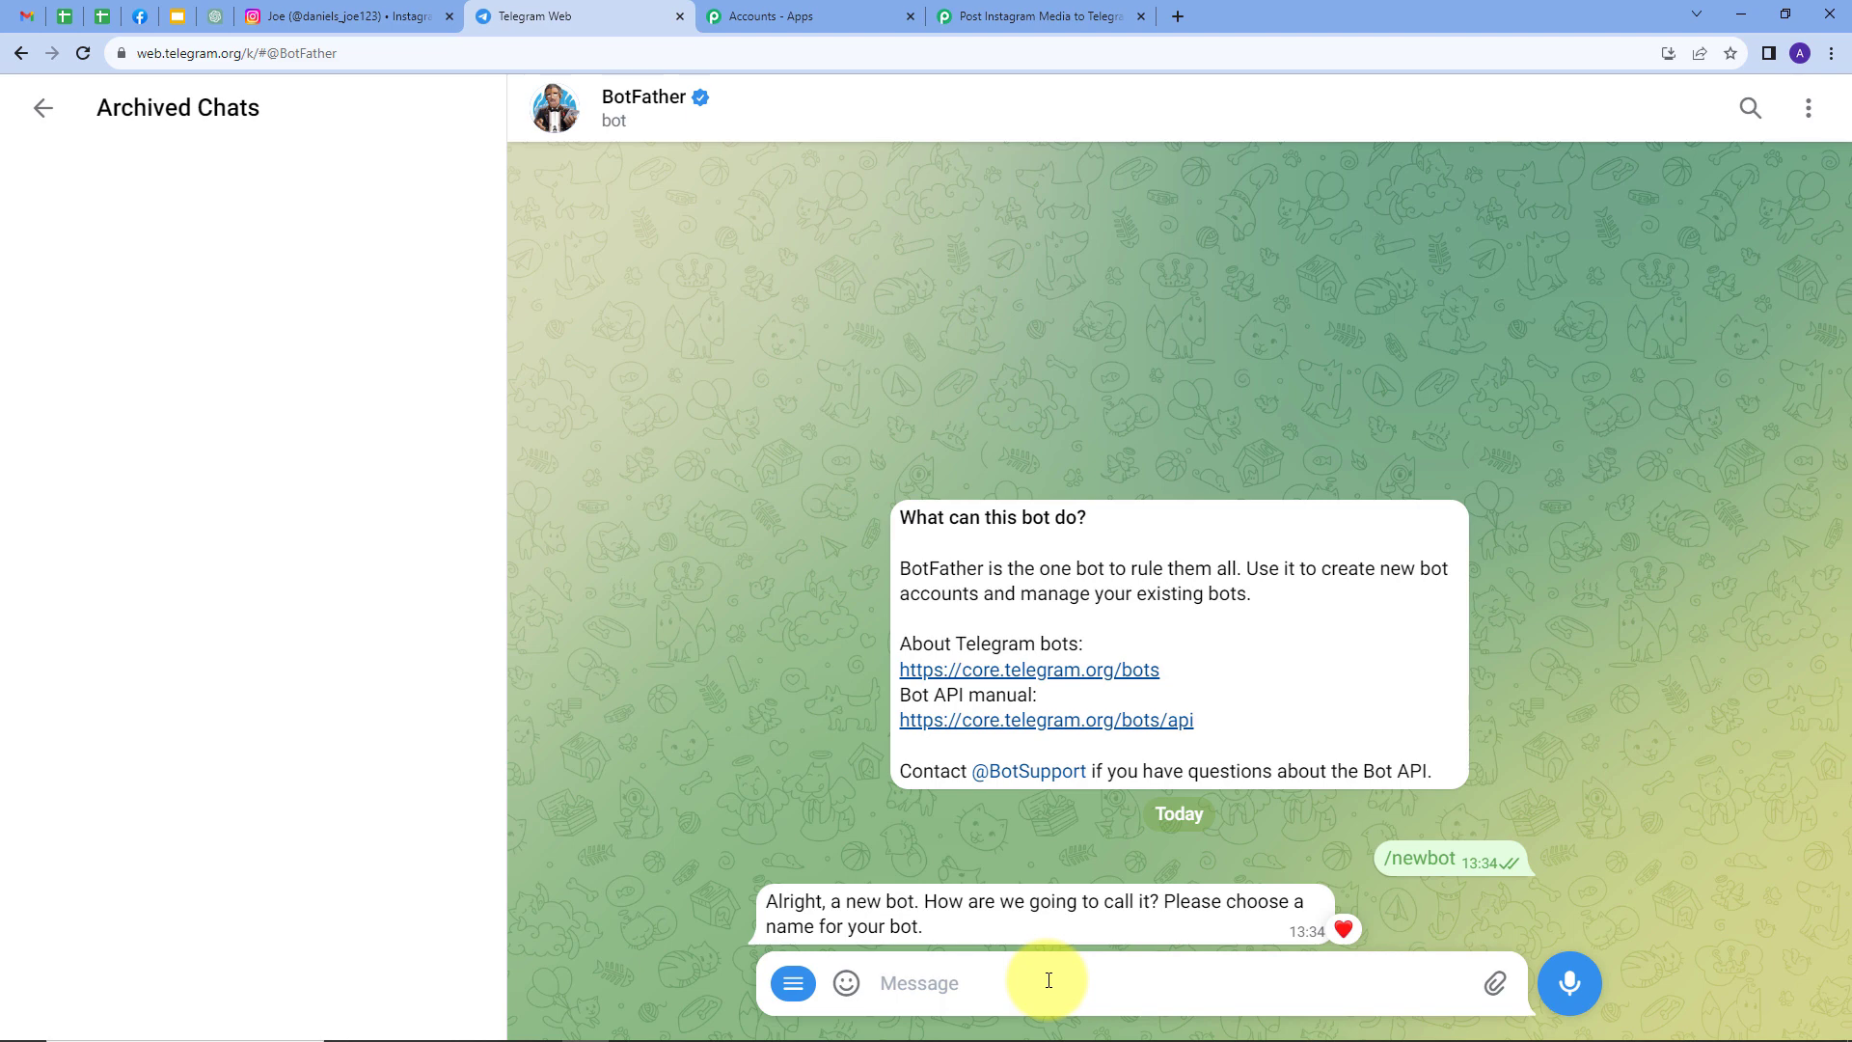
type("Pabbly176")
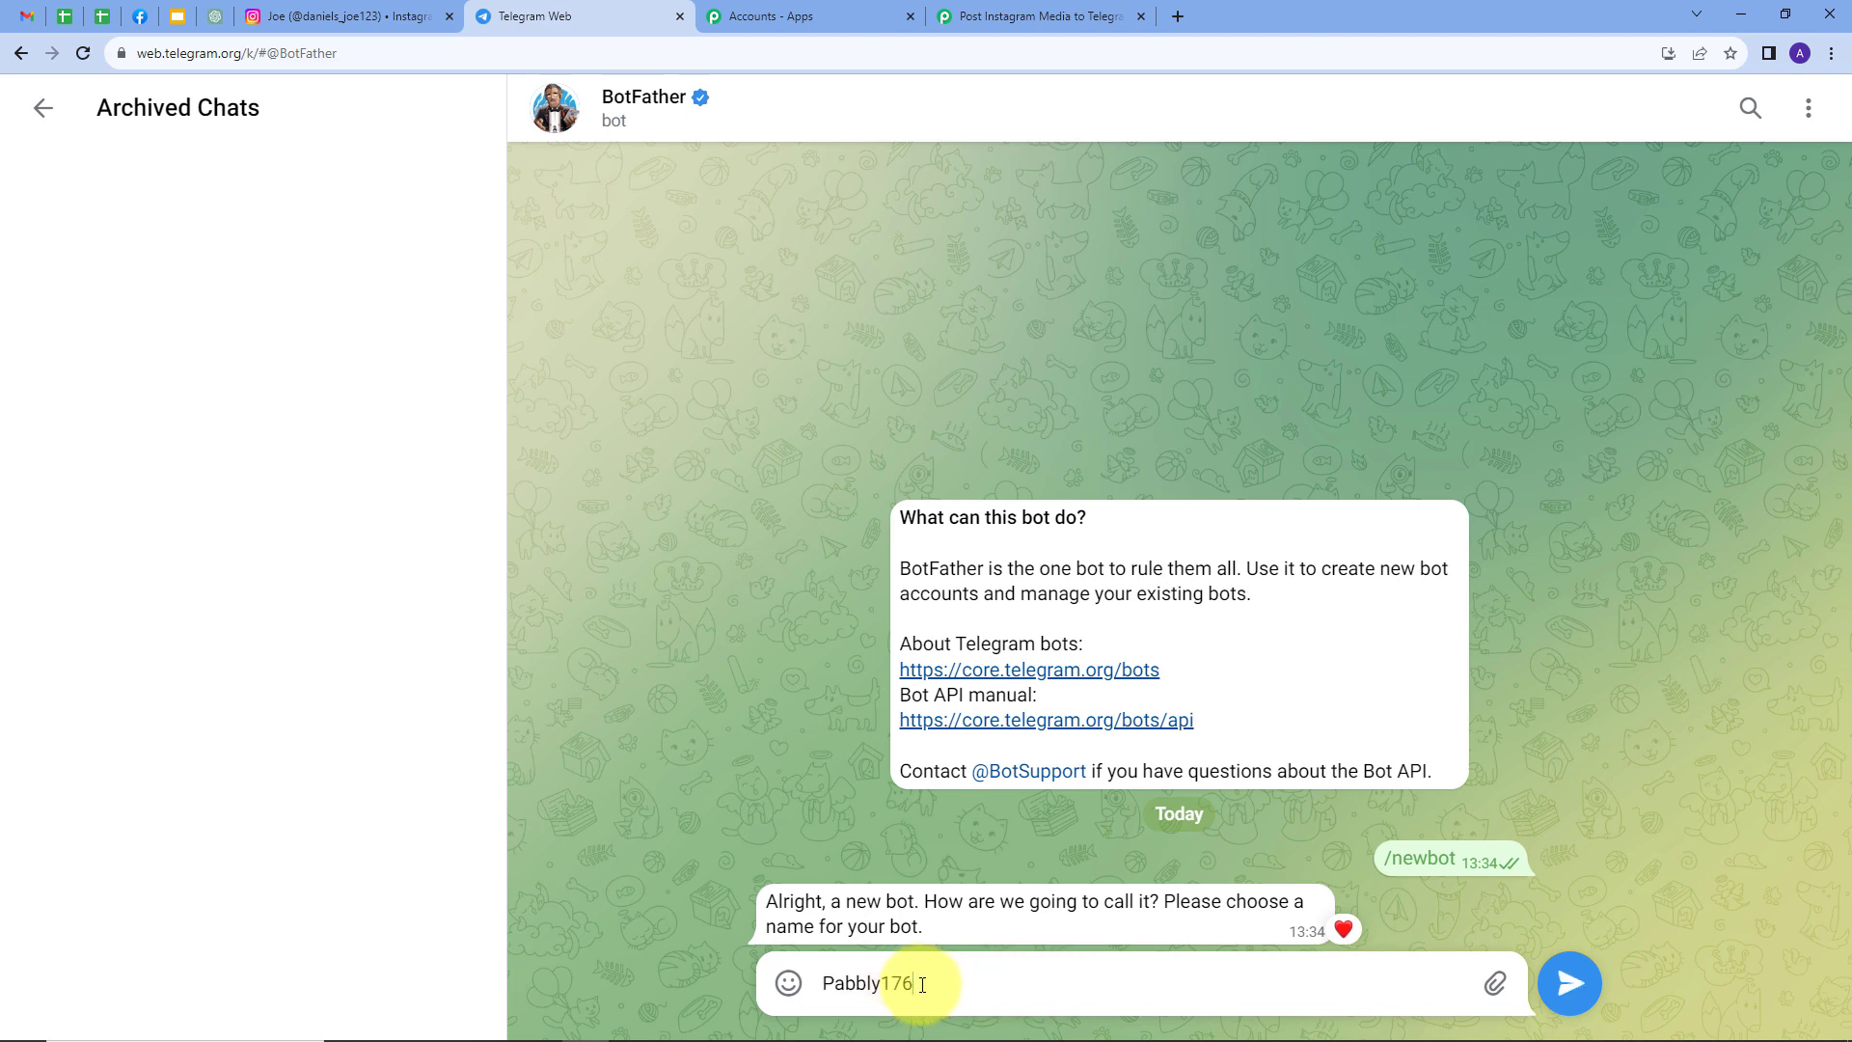
left_click(1569, 982)
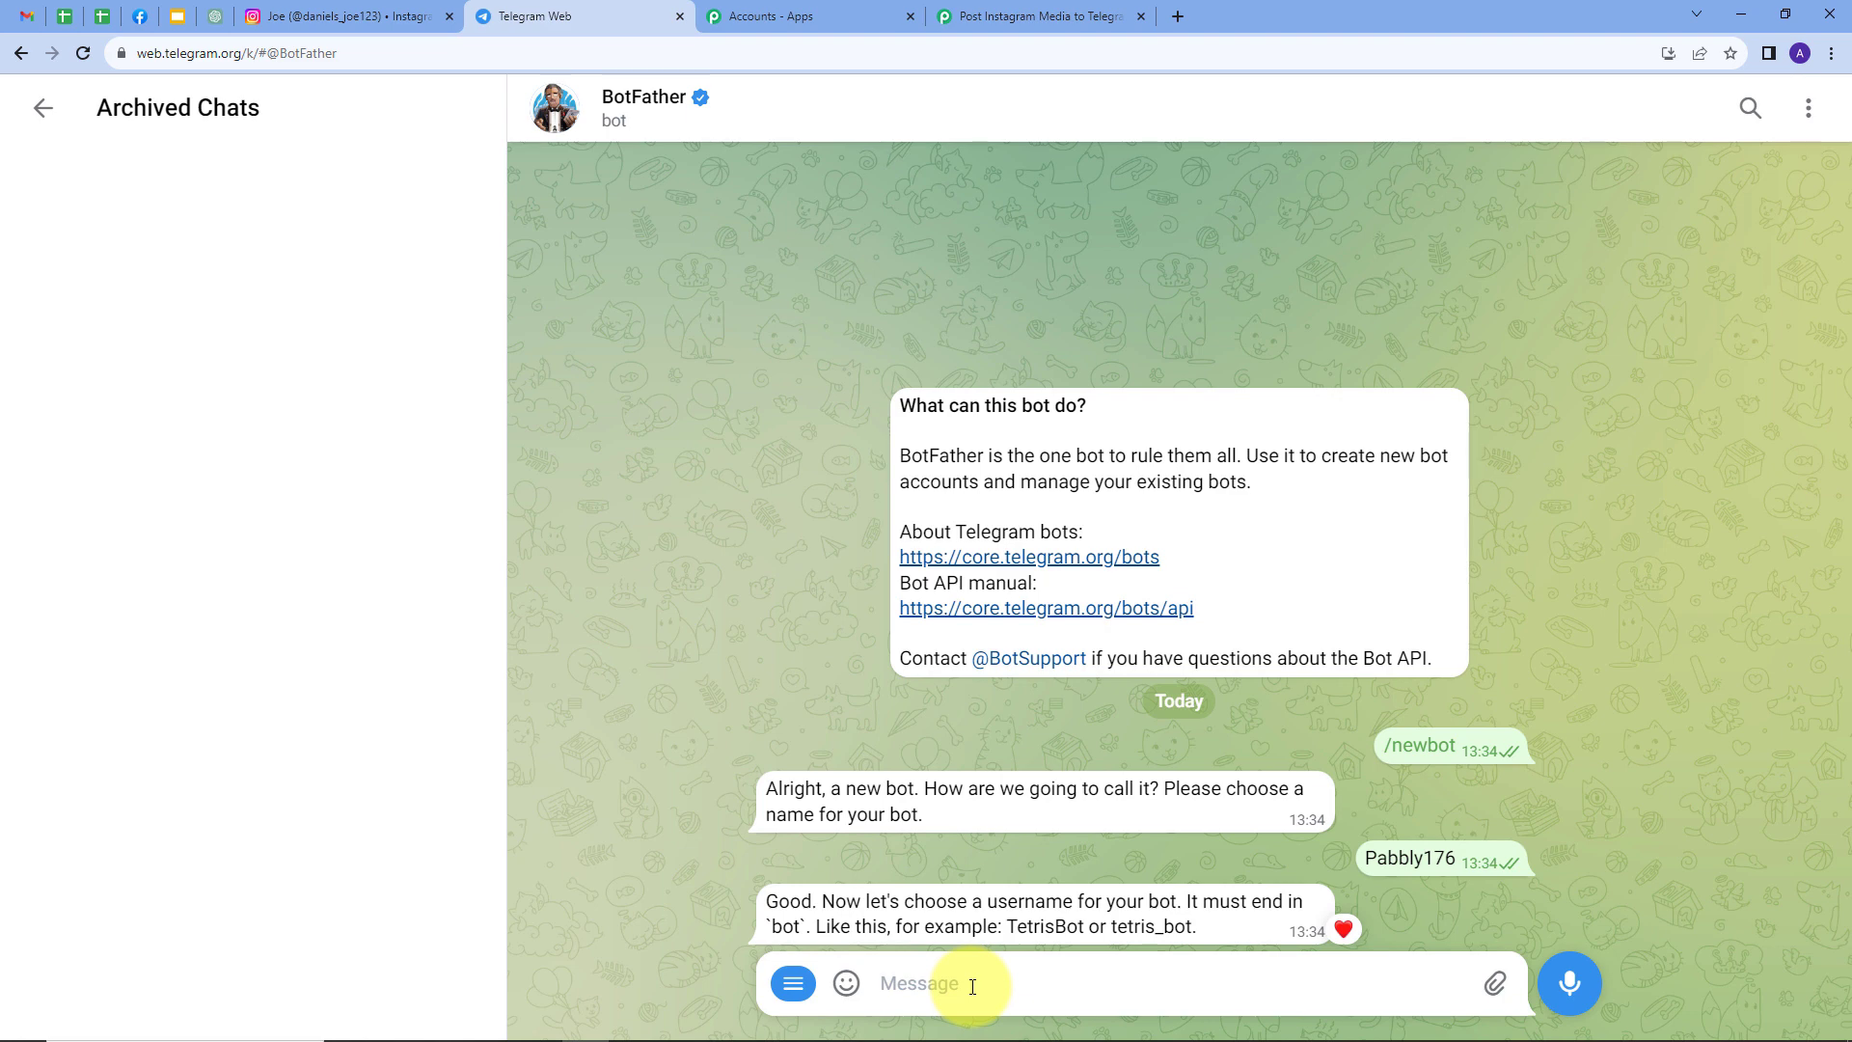
type("Pabbly176_bot")
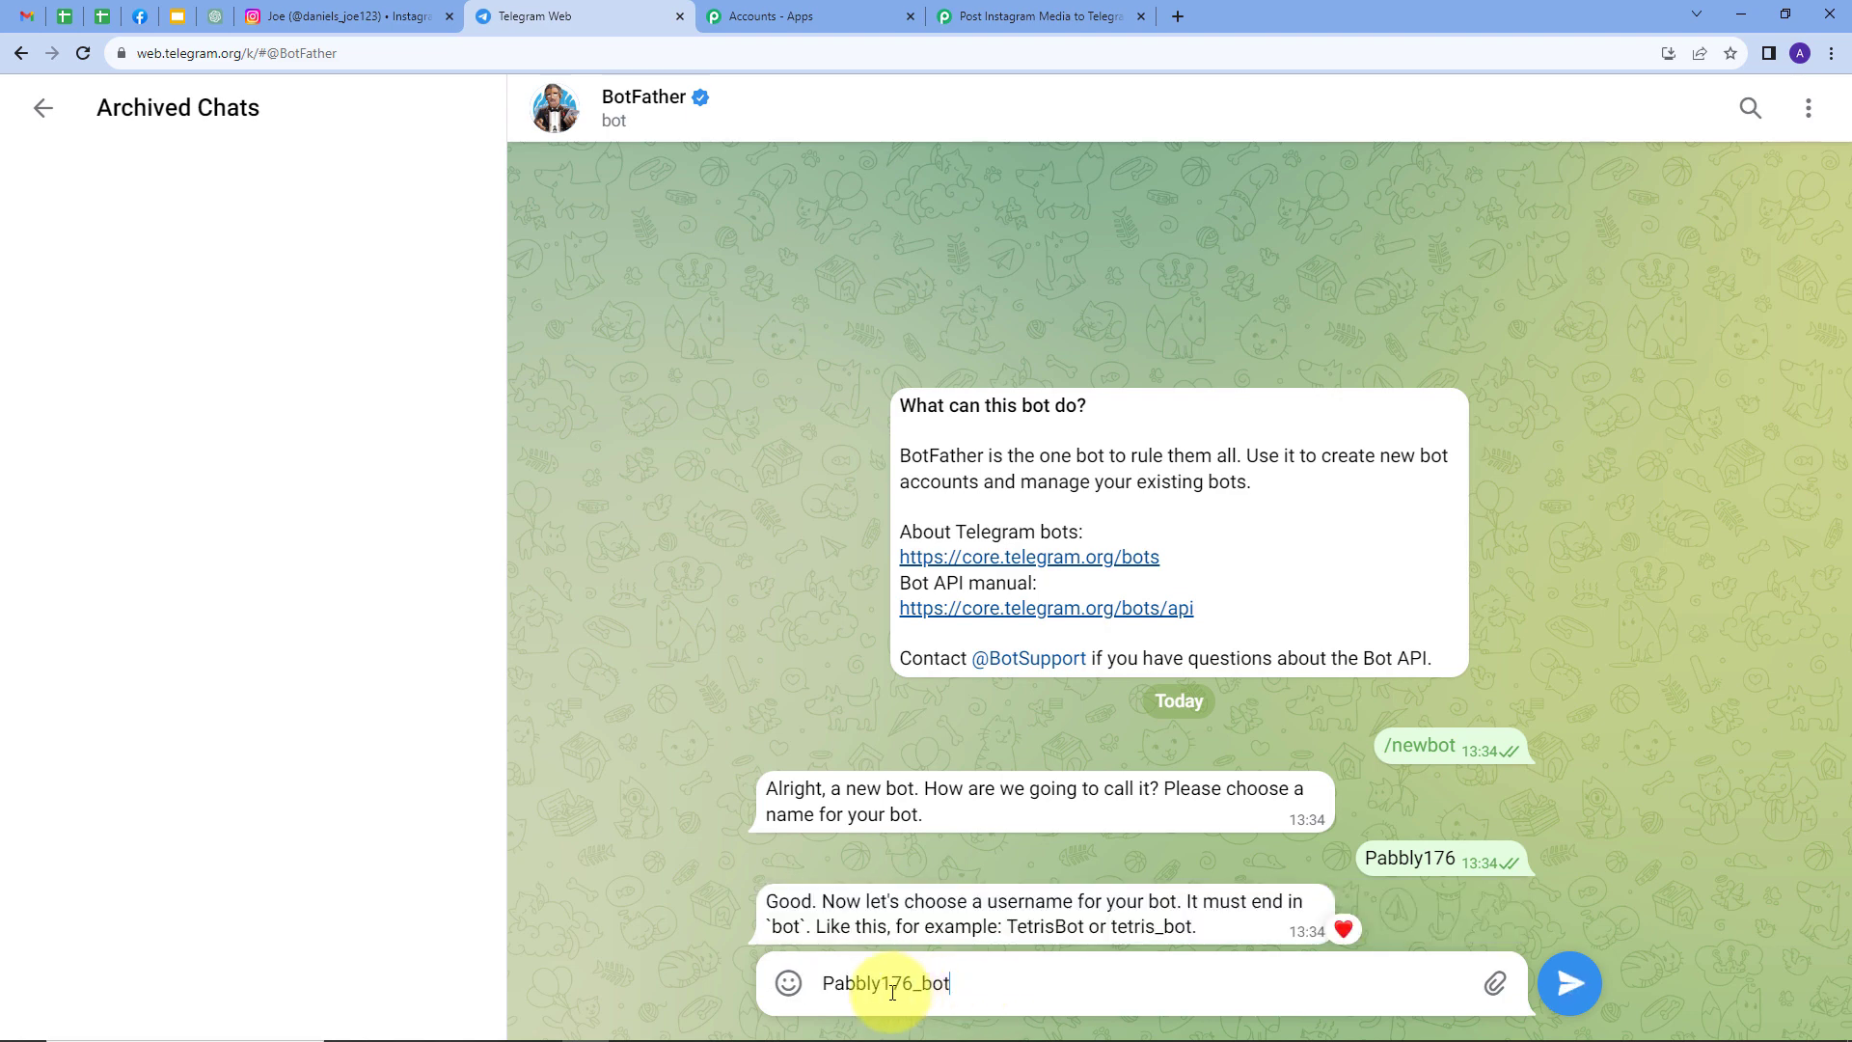
left_click(1570, 983)
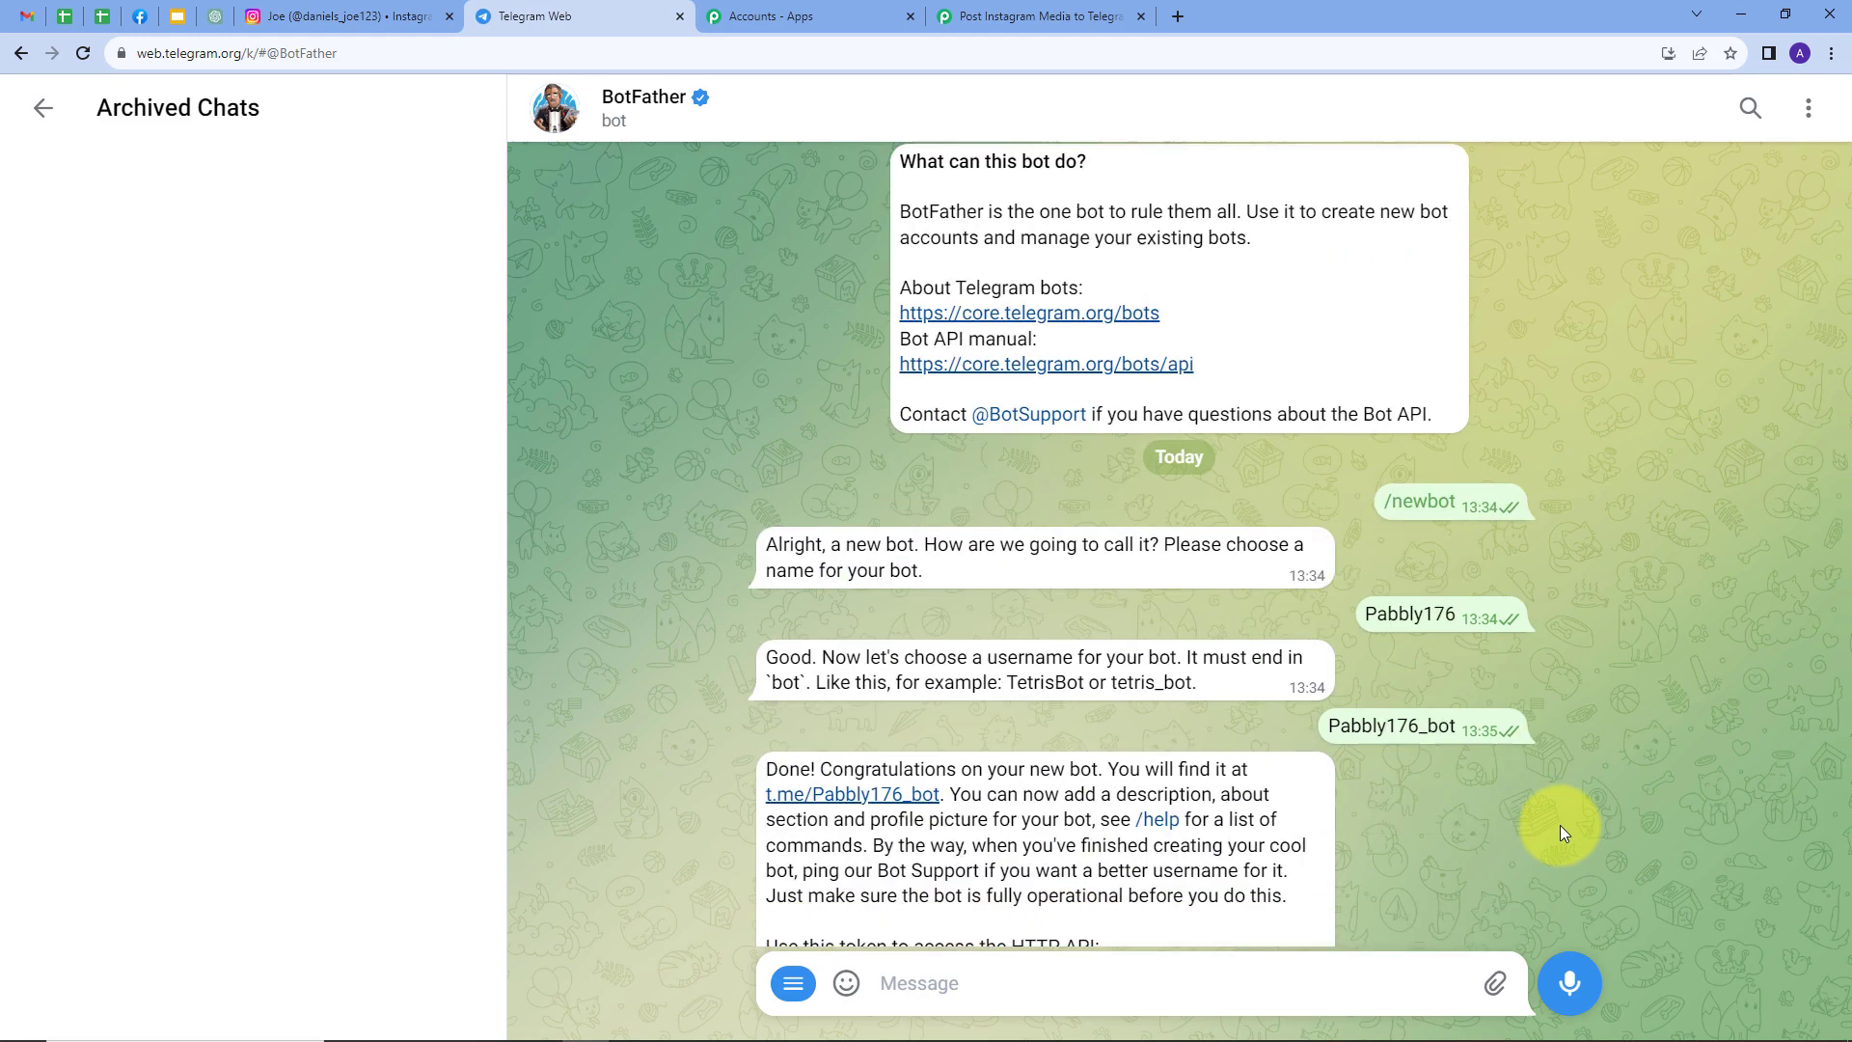
Copy the new bot's token, start the Pabbly176 bot, and return to Pabbly's Token field
double_click(862, 777)
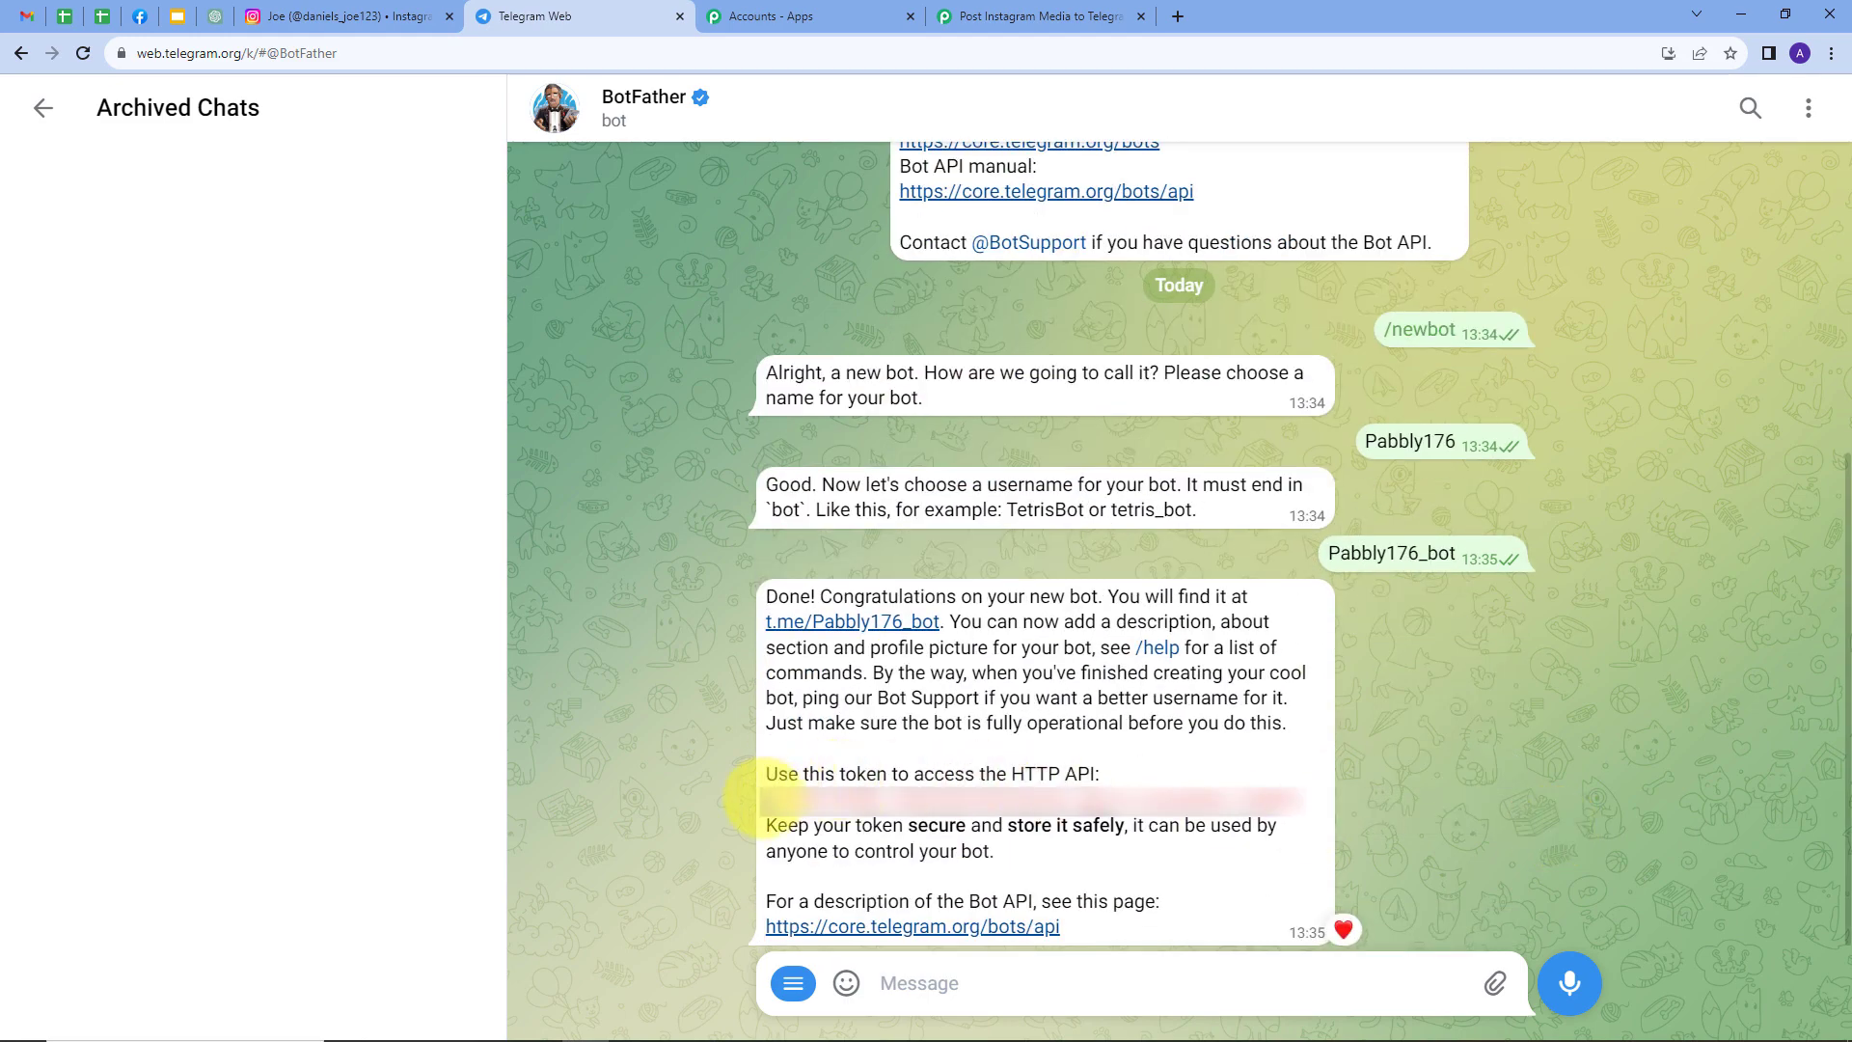
left_click(764, 798)
left_click_drag(1284, 811, 770, 820)
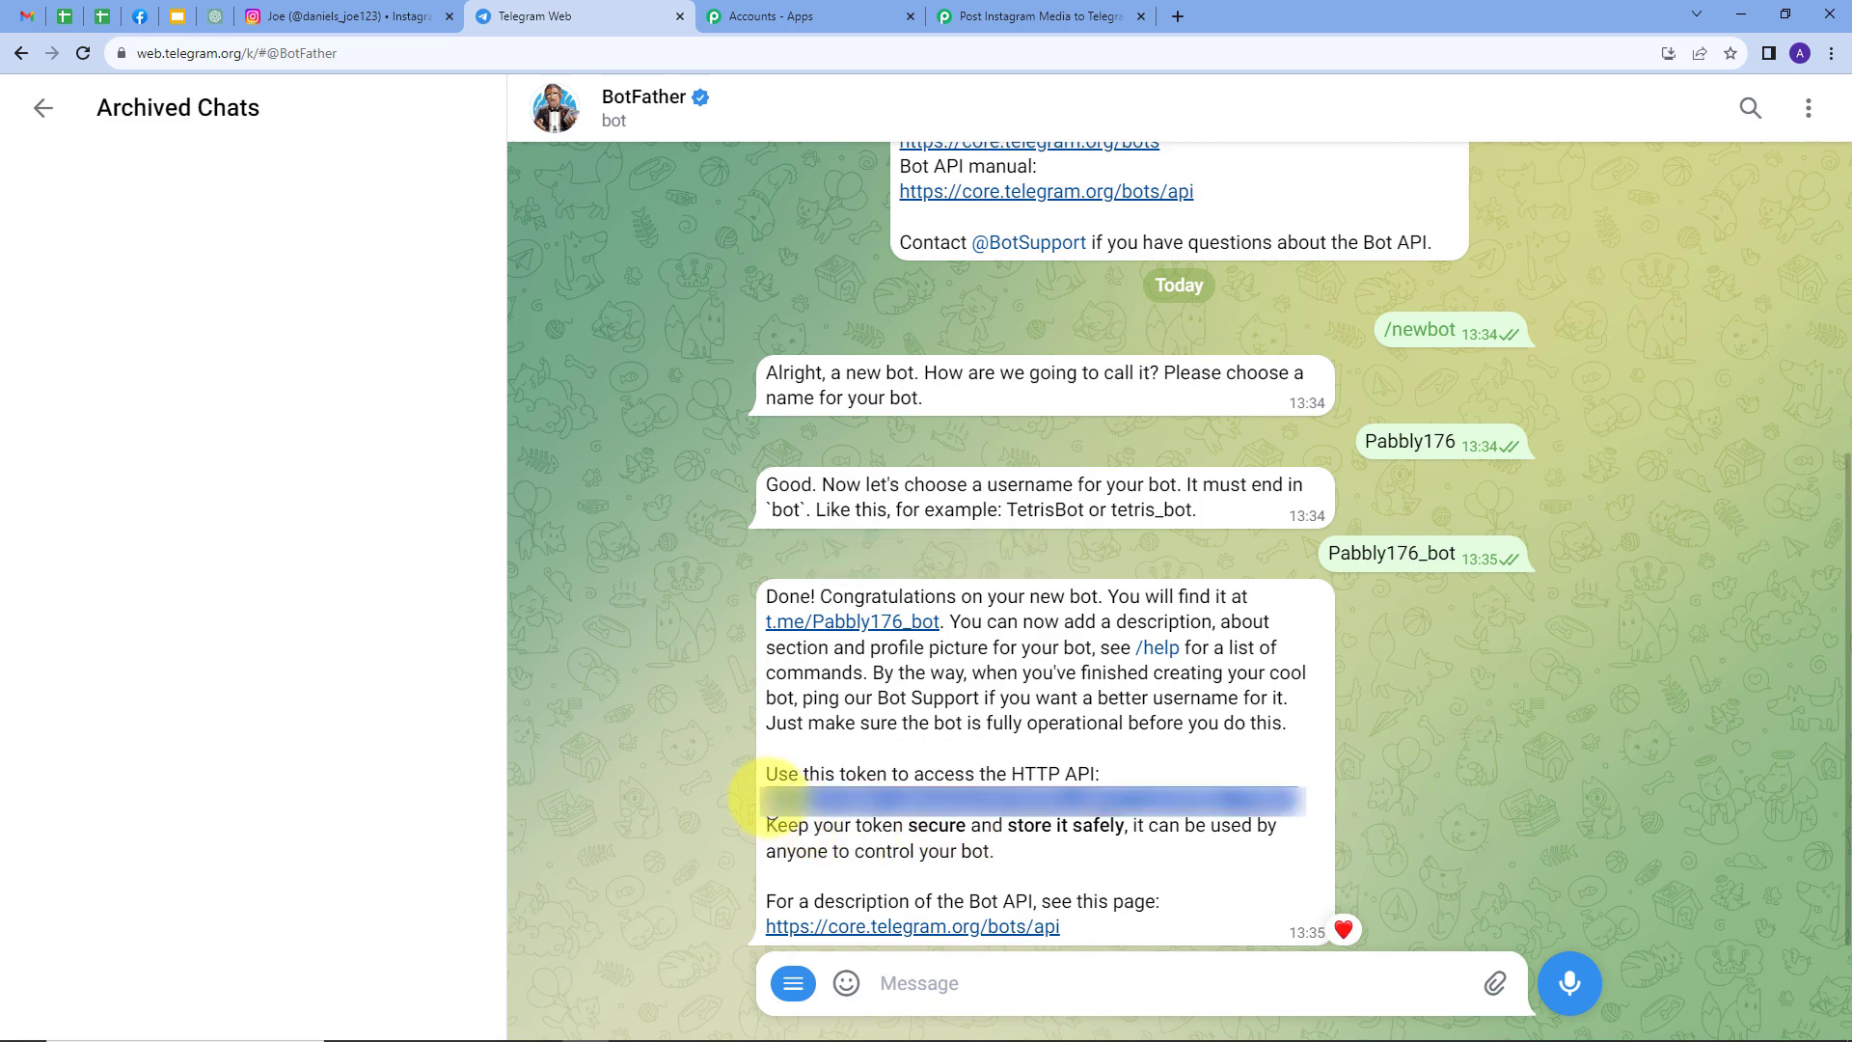
left_click(874, 630)
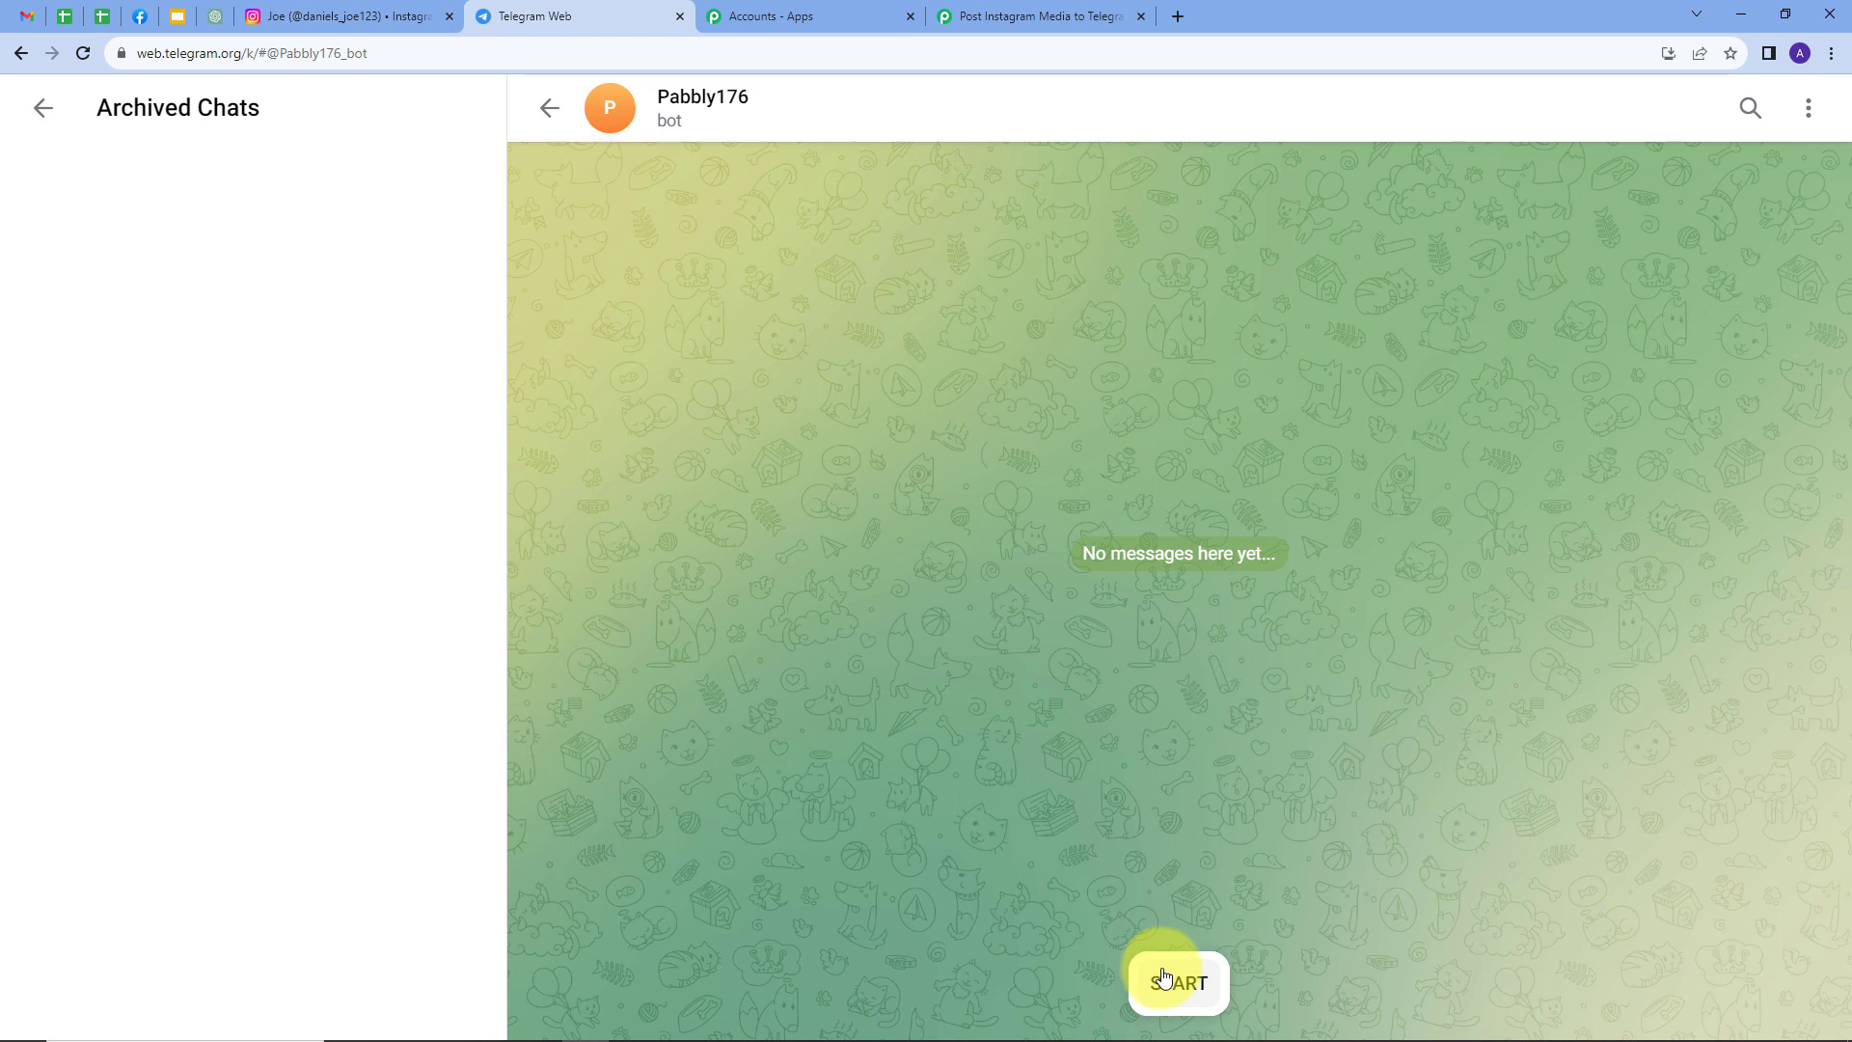
left_click(1163, 979)
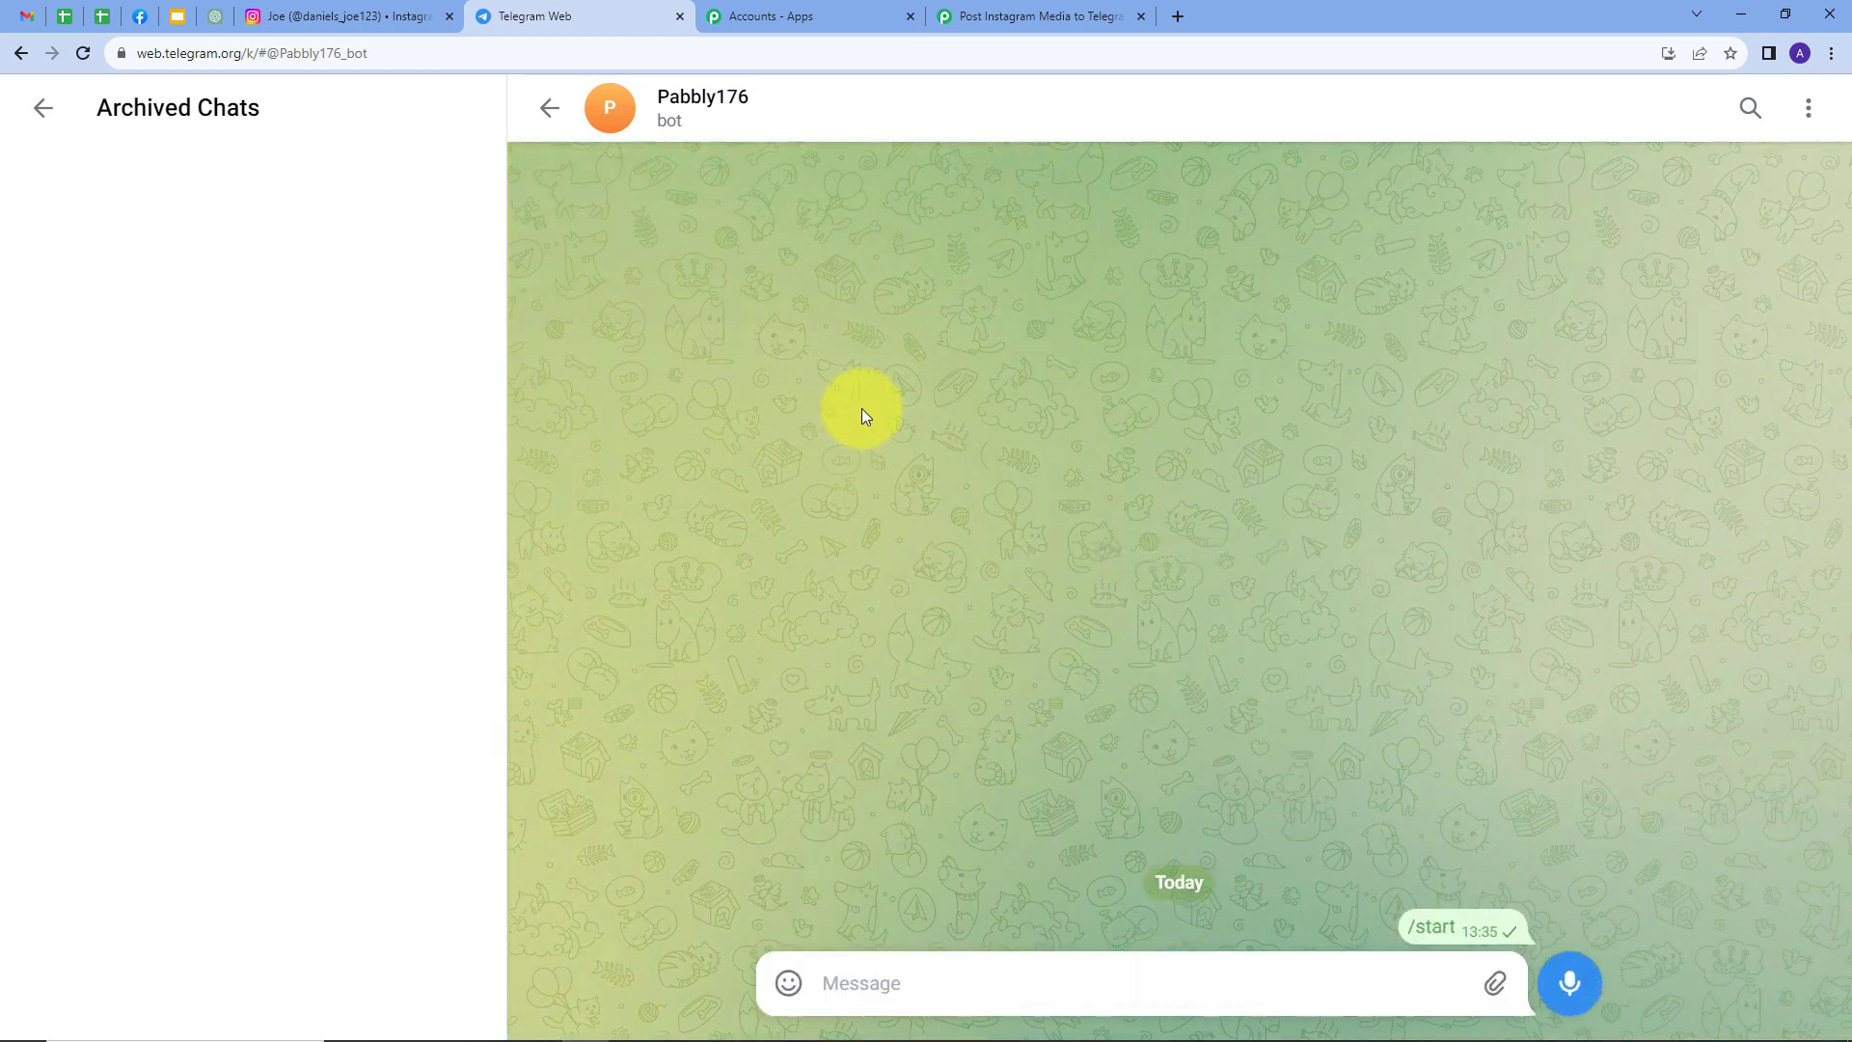
left_click(1000, 19)
left_click(977, 598)
Paste the bot token, save the Telegram Bot connection, then go to Telegram Web for the Chat ID
key("ctrl+v")
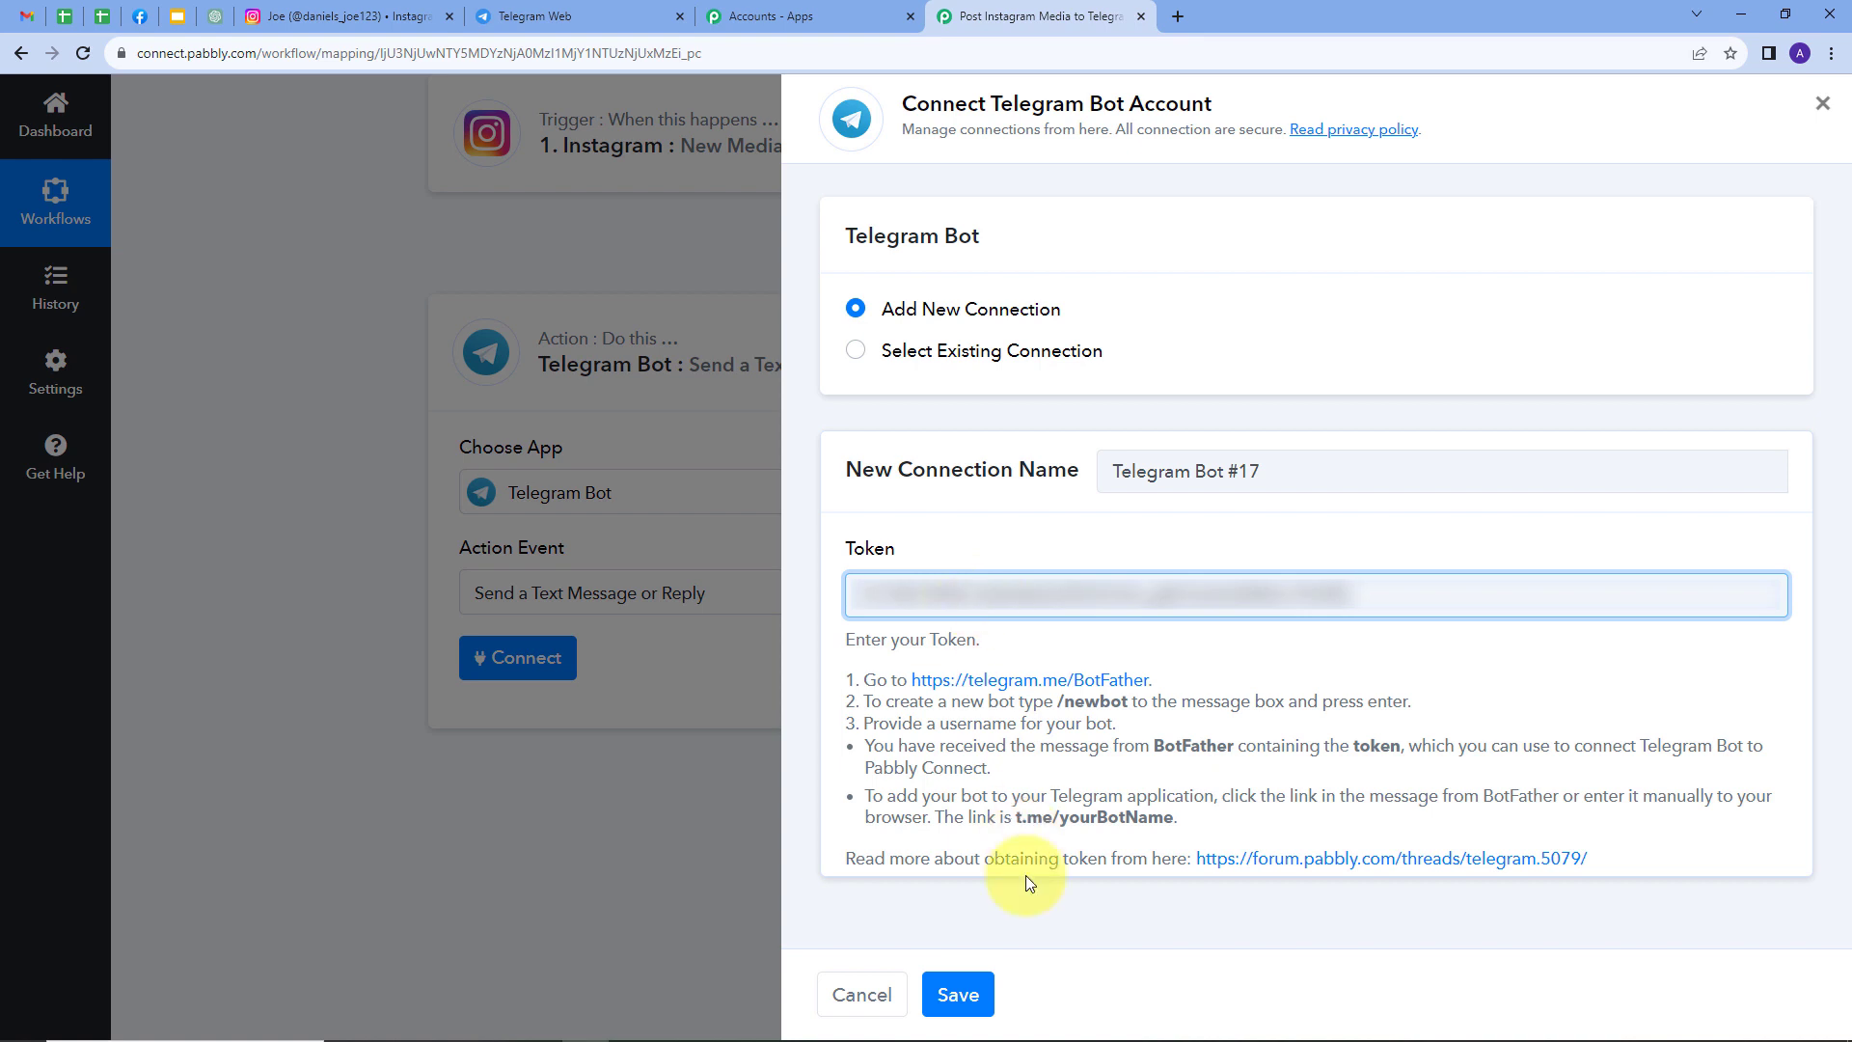
left_click(980, 994)
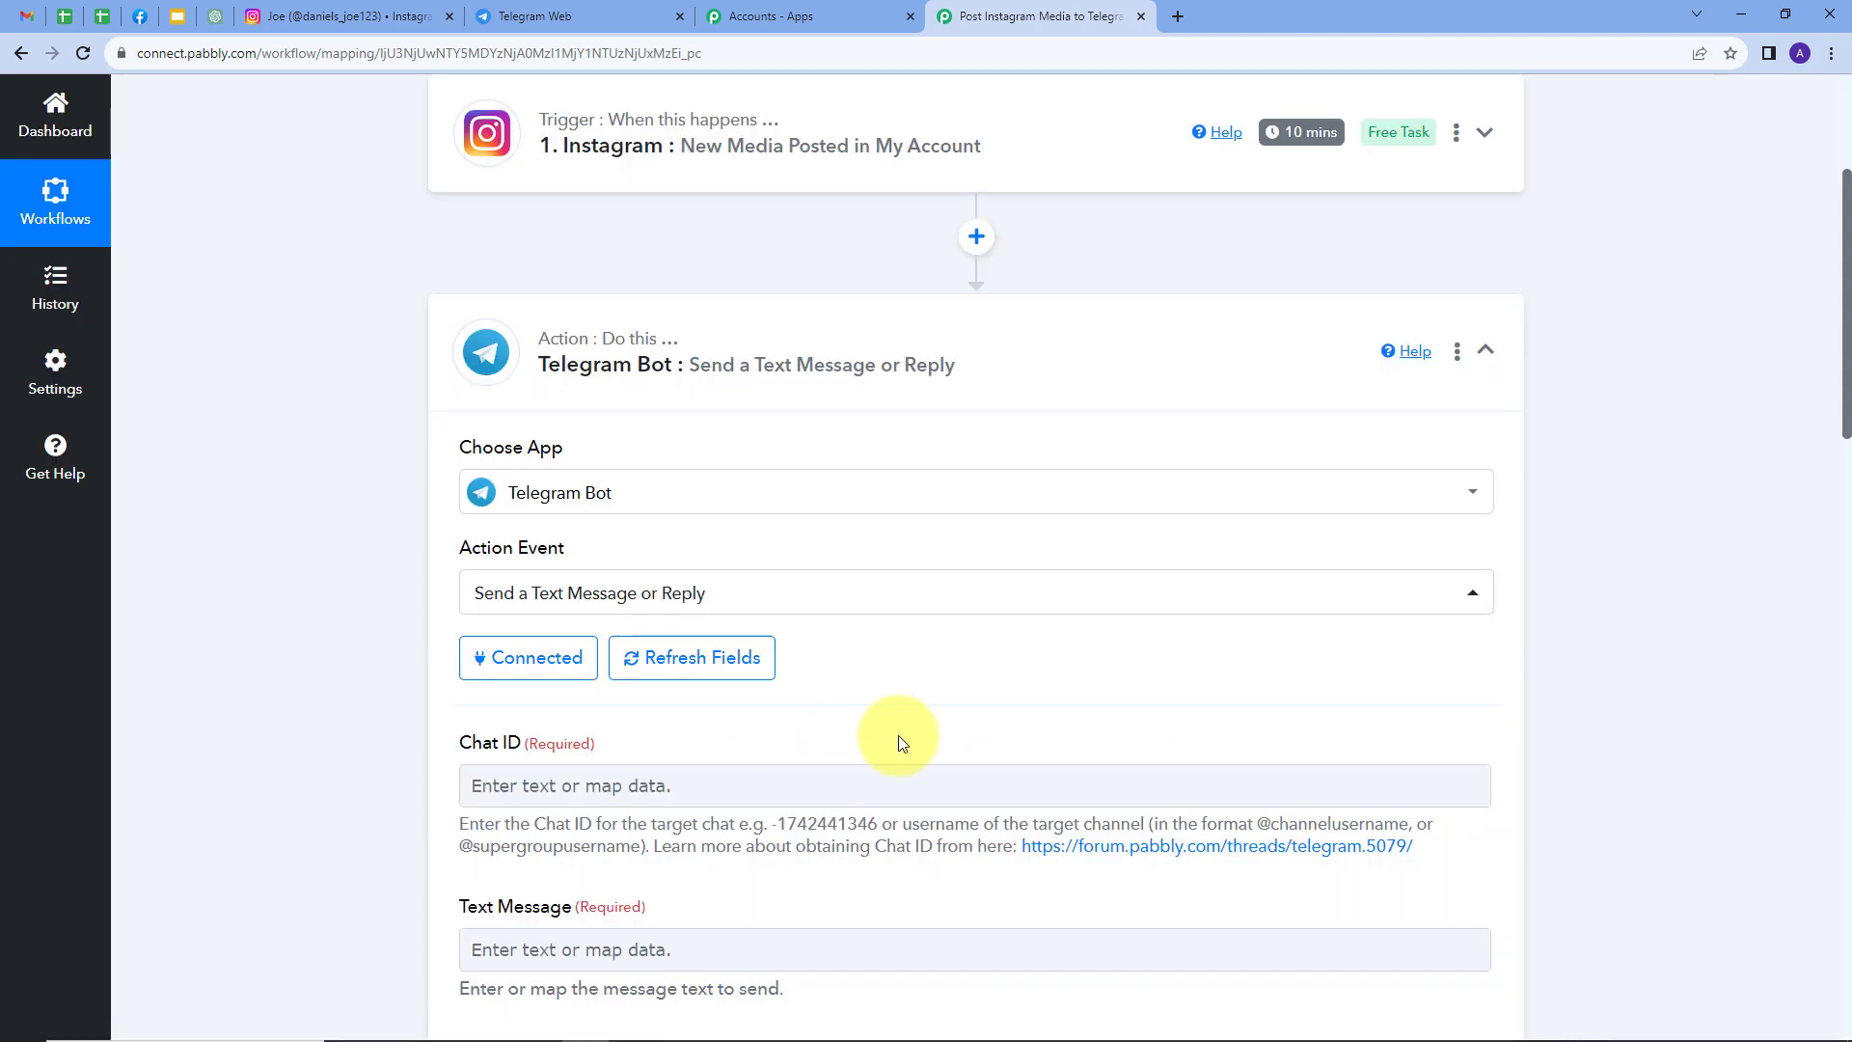
scroll(900, 733, "down", 3)
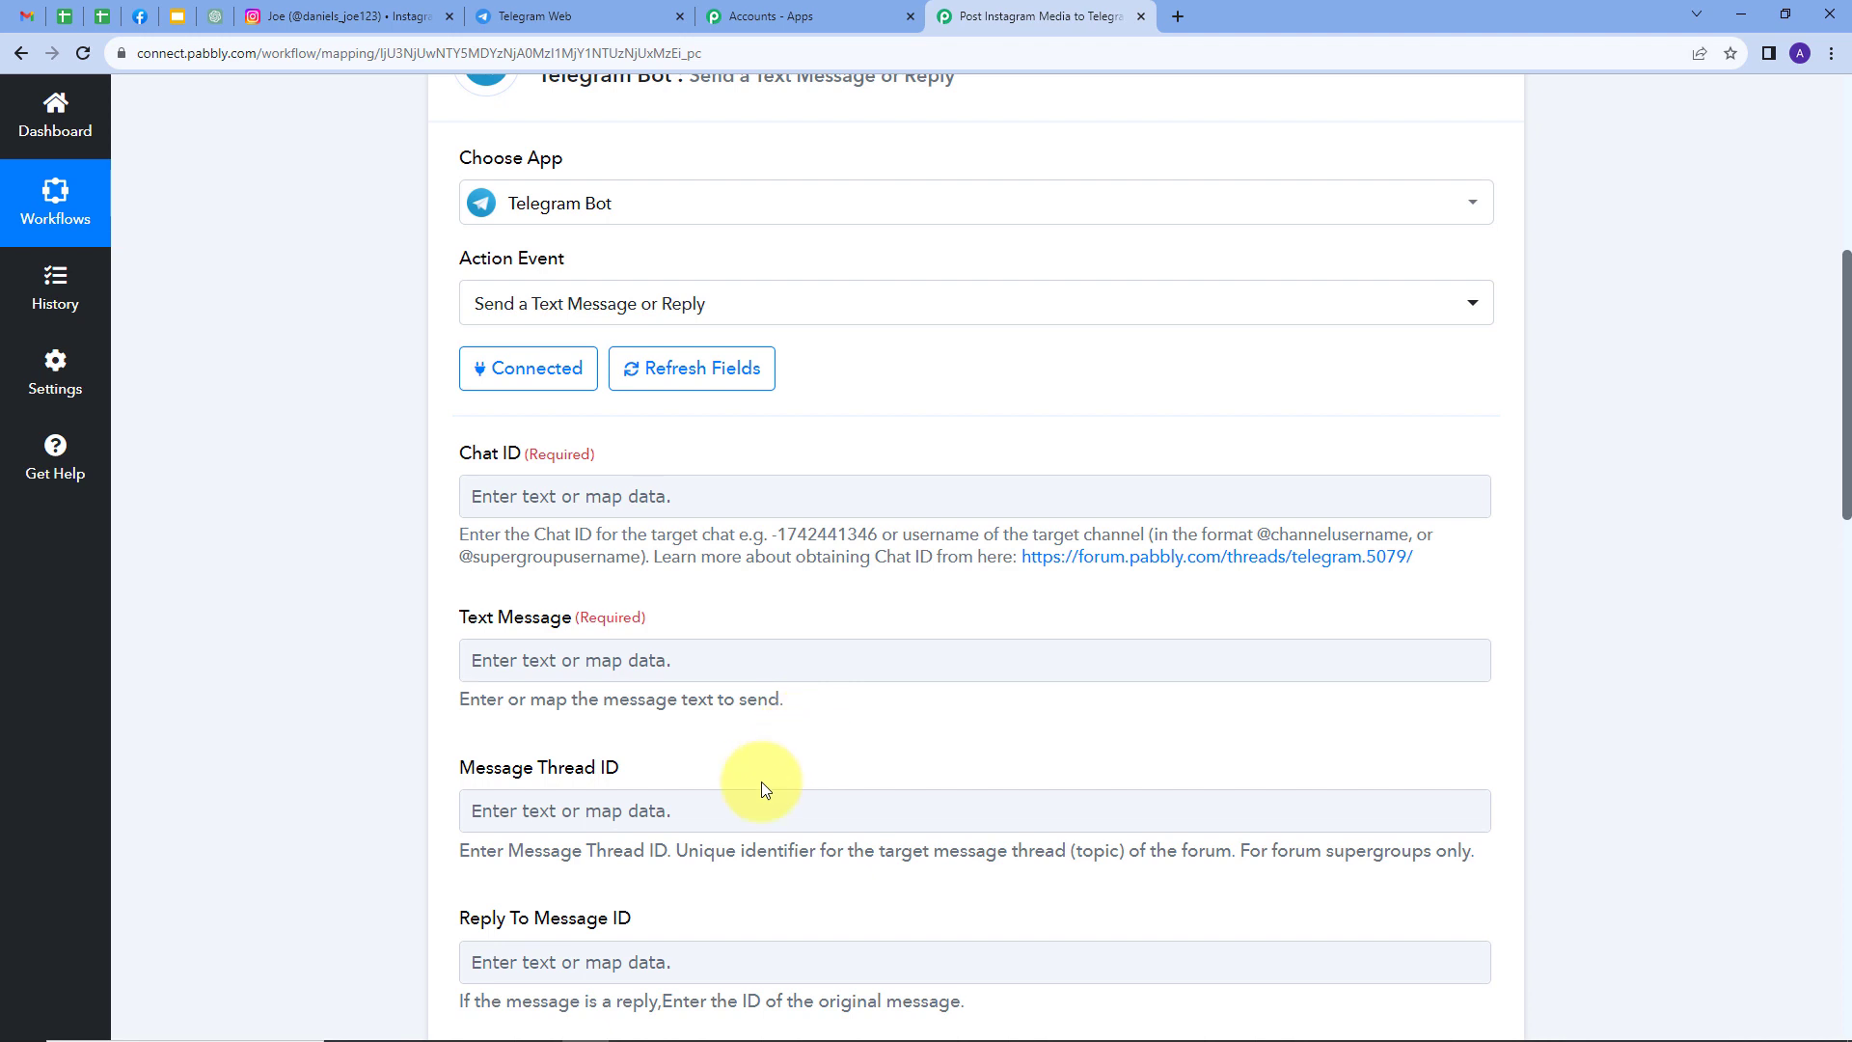
scroll(711, 769, "down", 1)
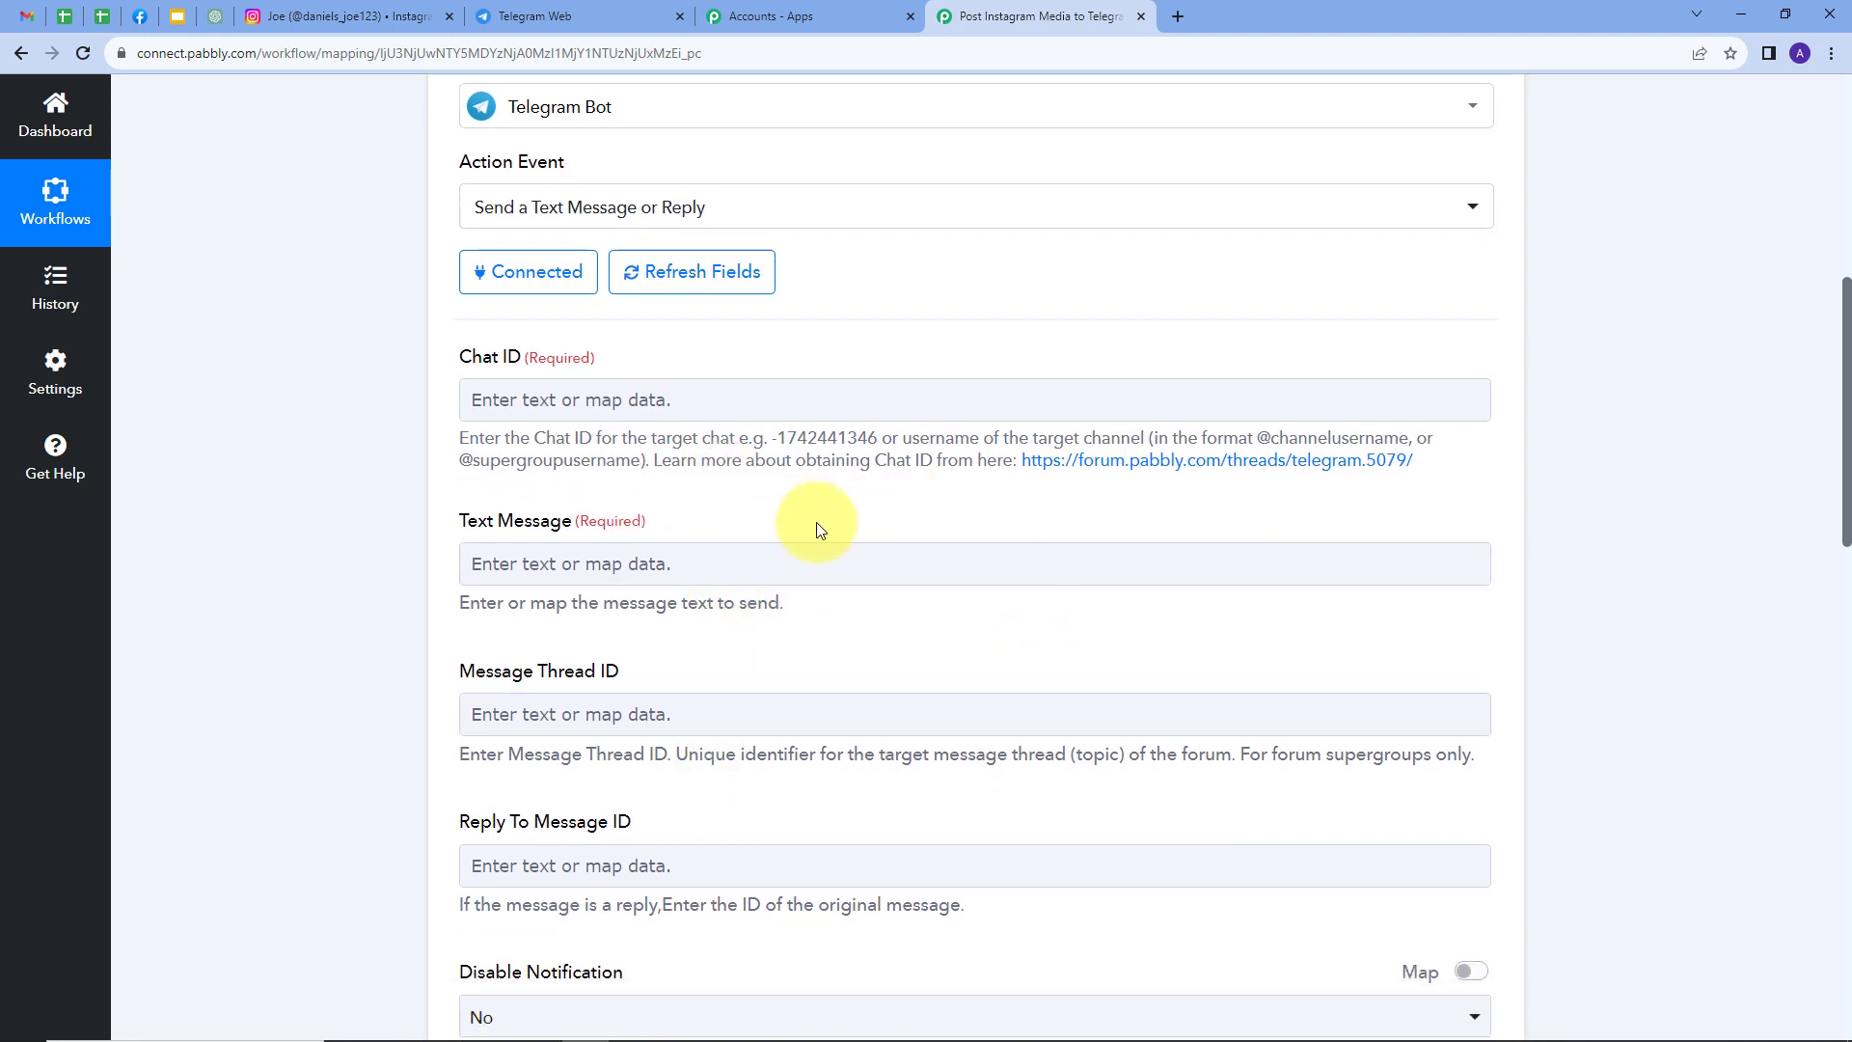
scroll(827, 418, "up", 1)
left_click(459, 466)
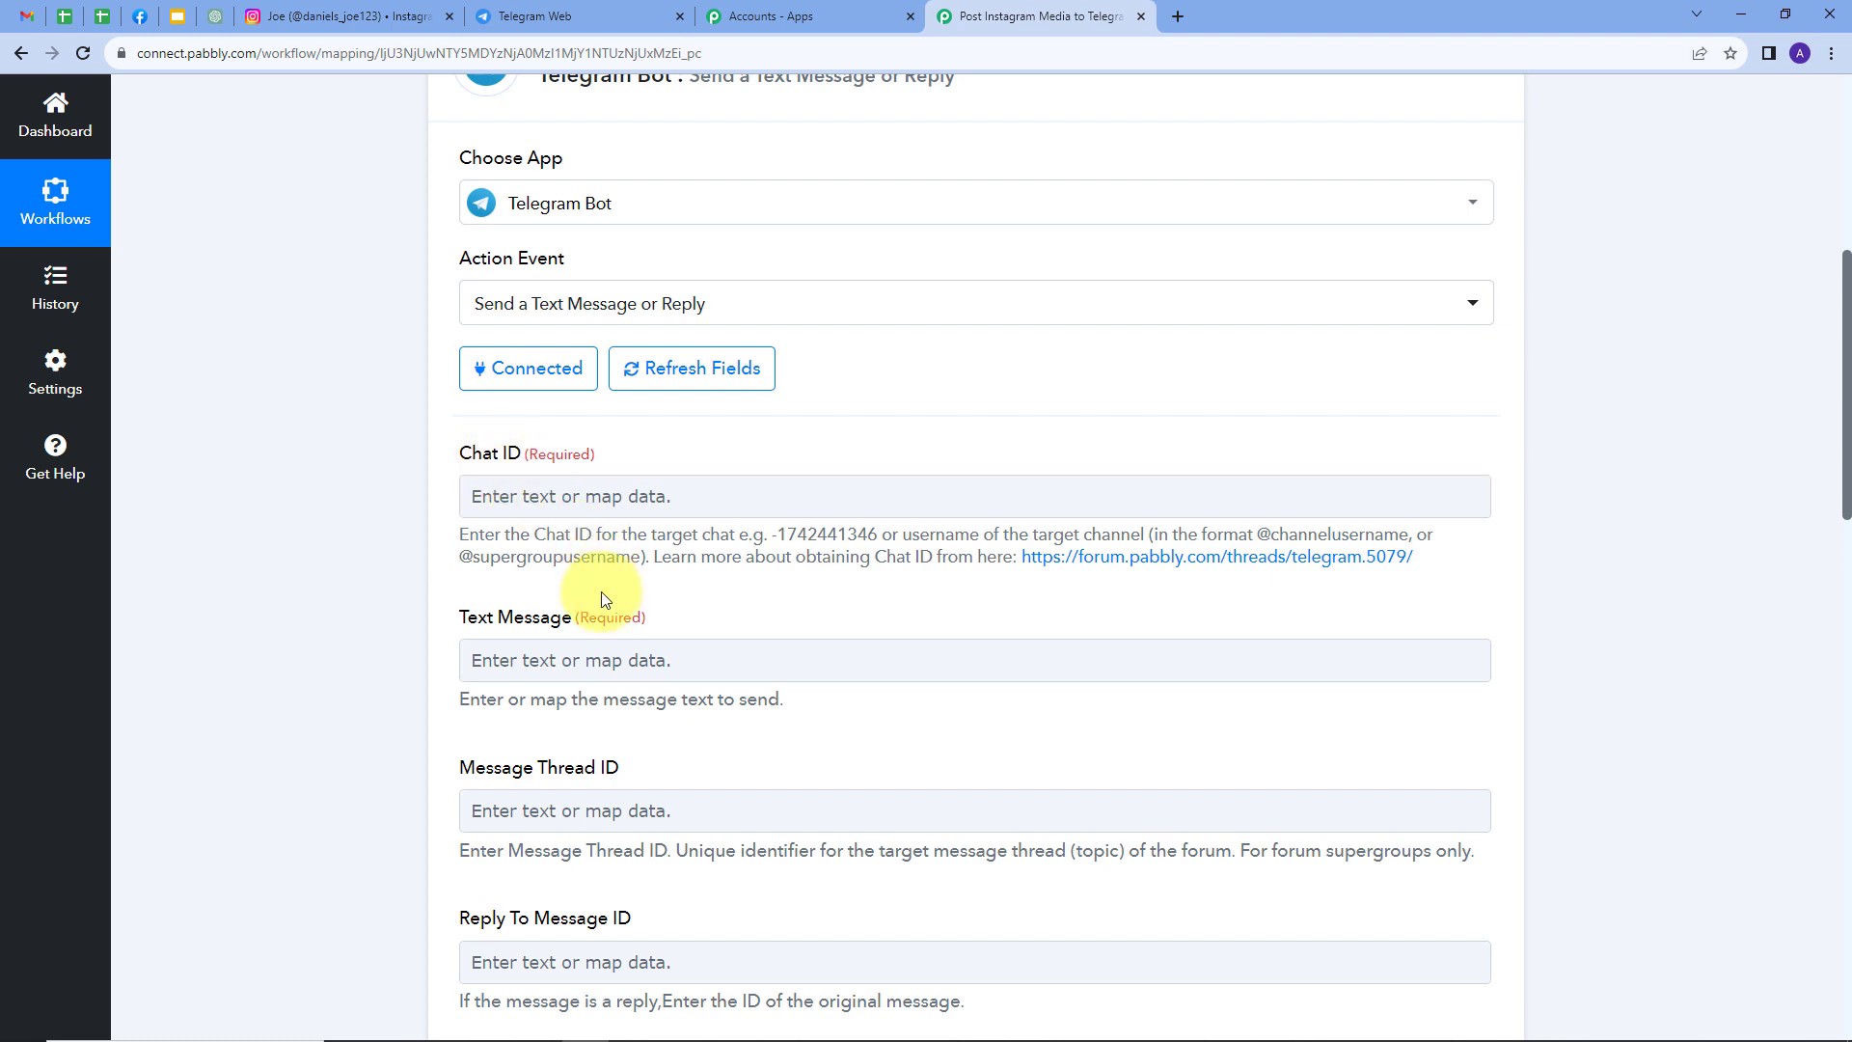
left_click(552, 19)
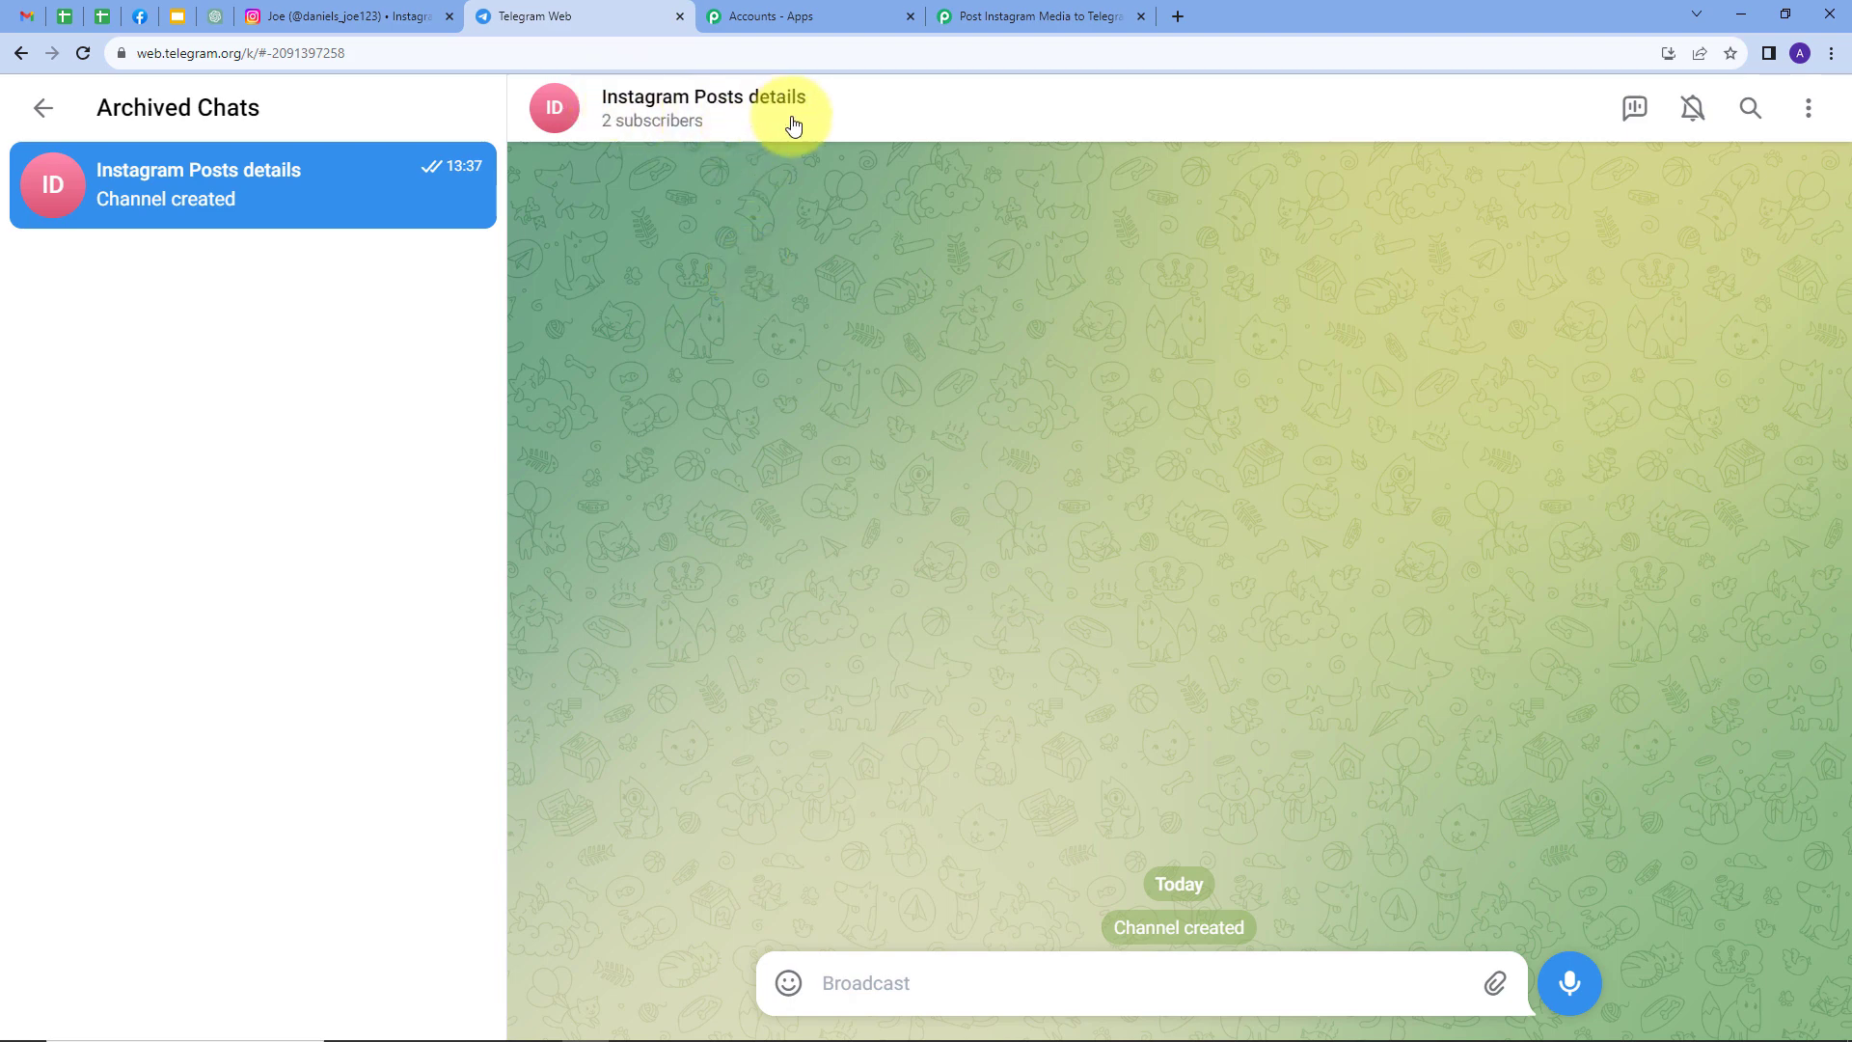
Confirm Pabbly176 bot is an administrator of the 'Instagram Posts details' channel
left_click(641, 112)
left_click(1562, 397)
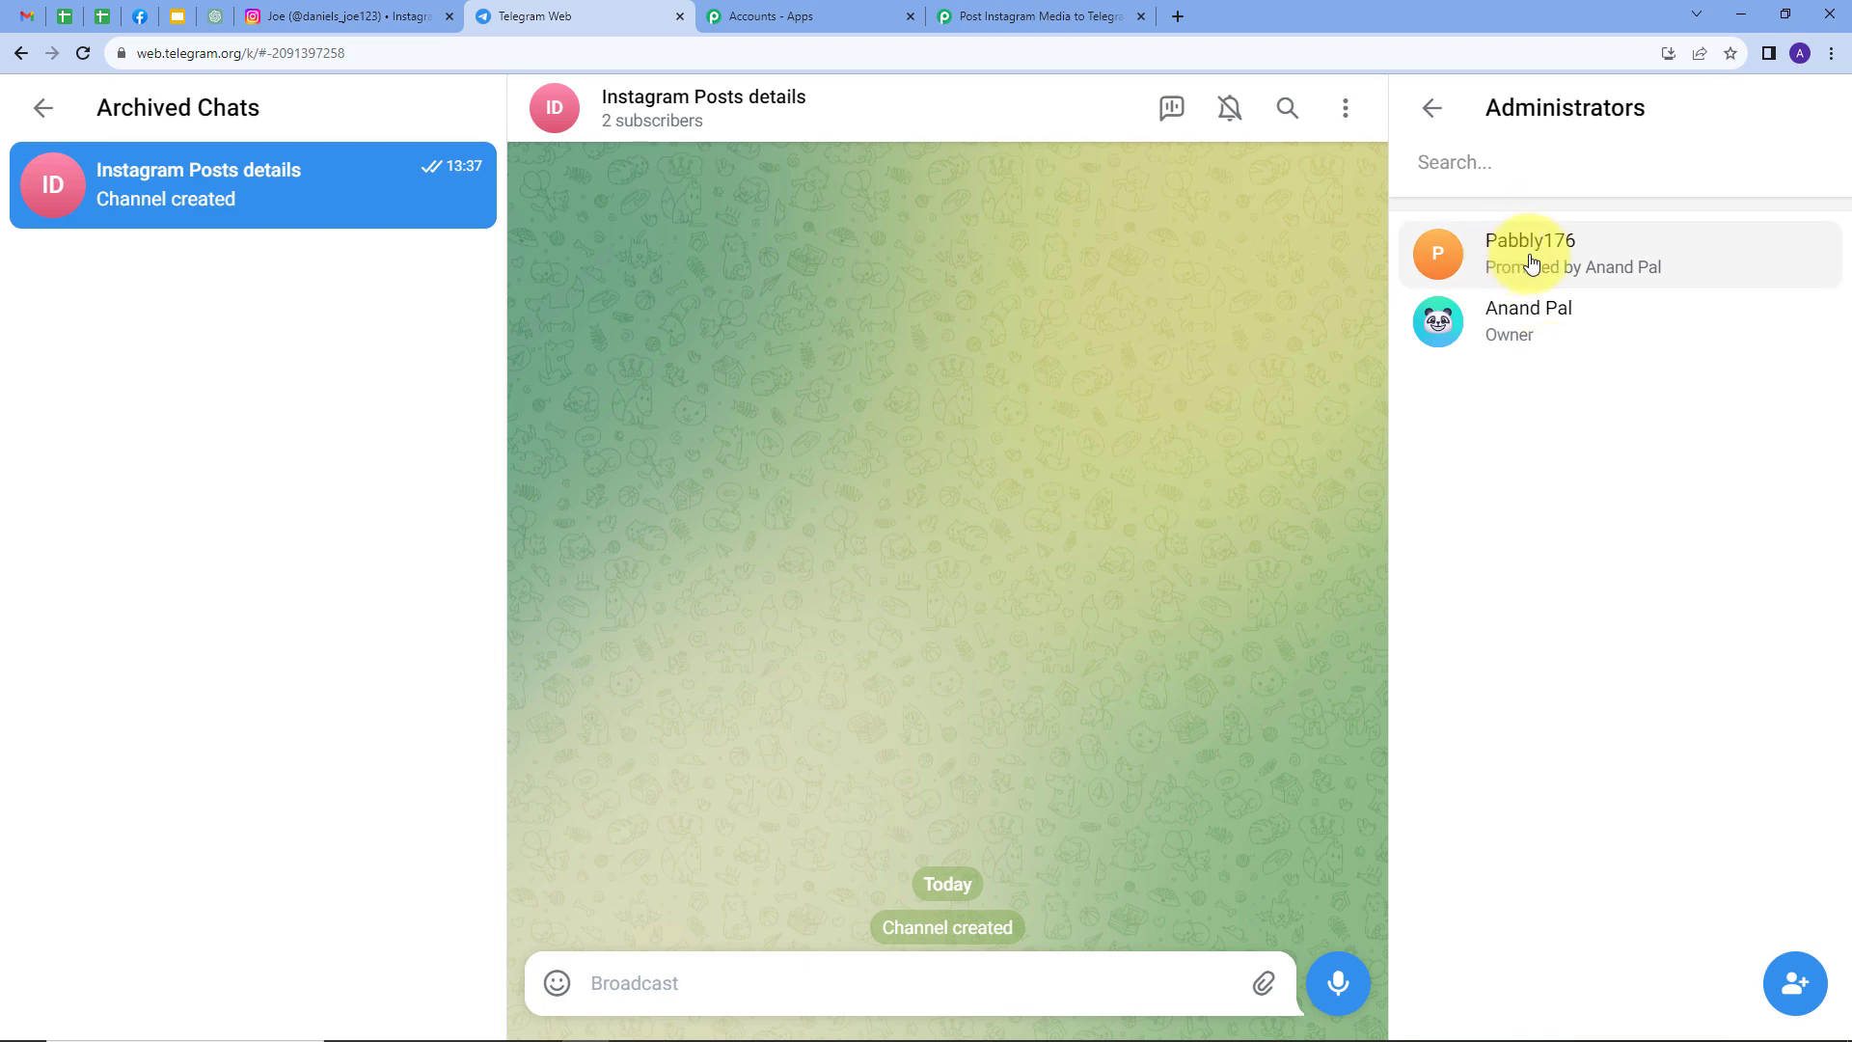
left_click(1433, 115)
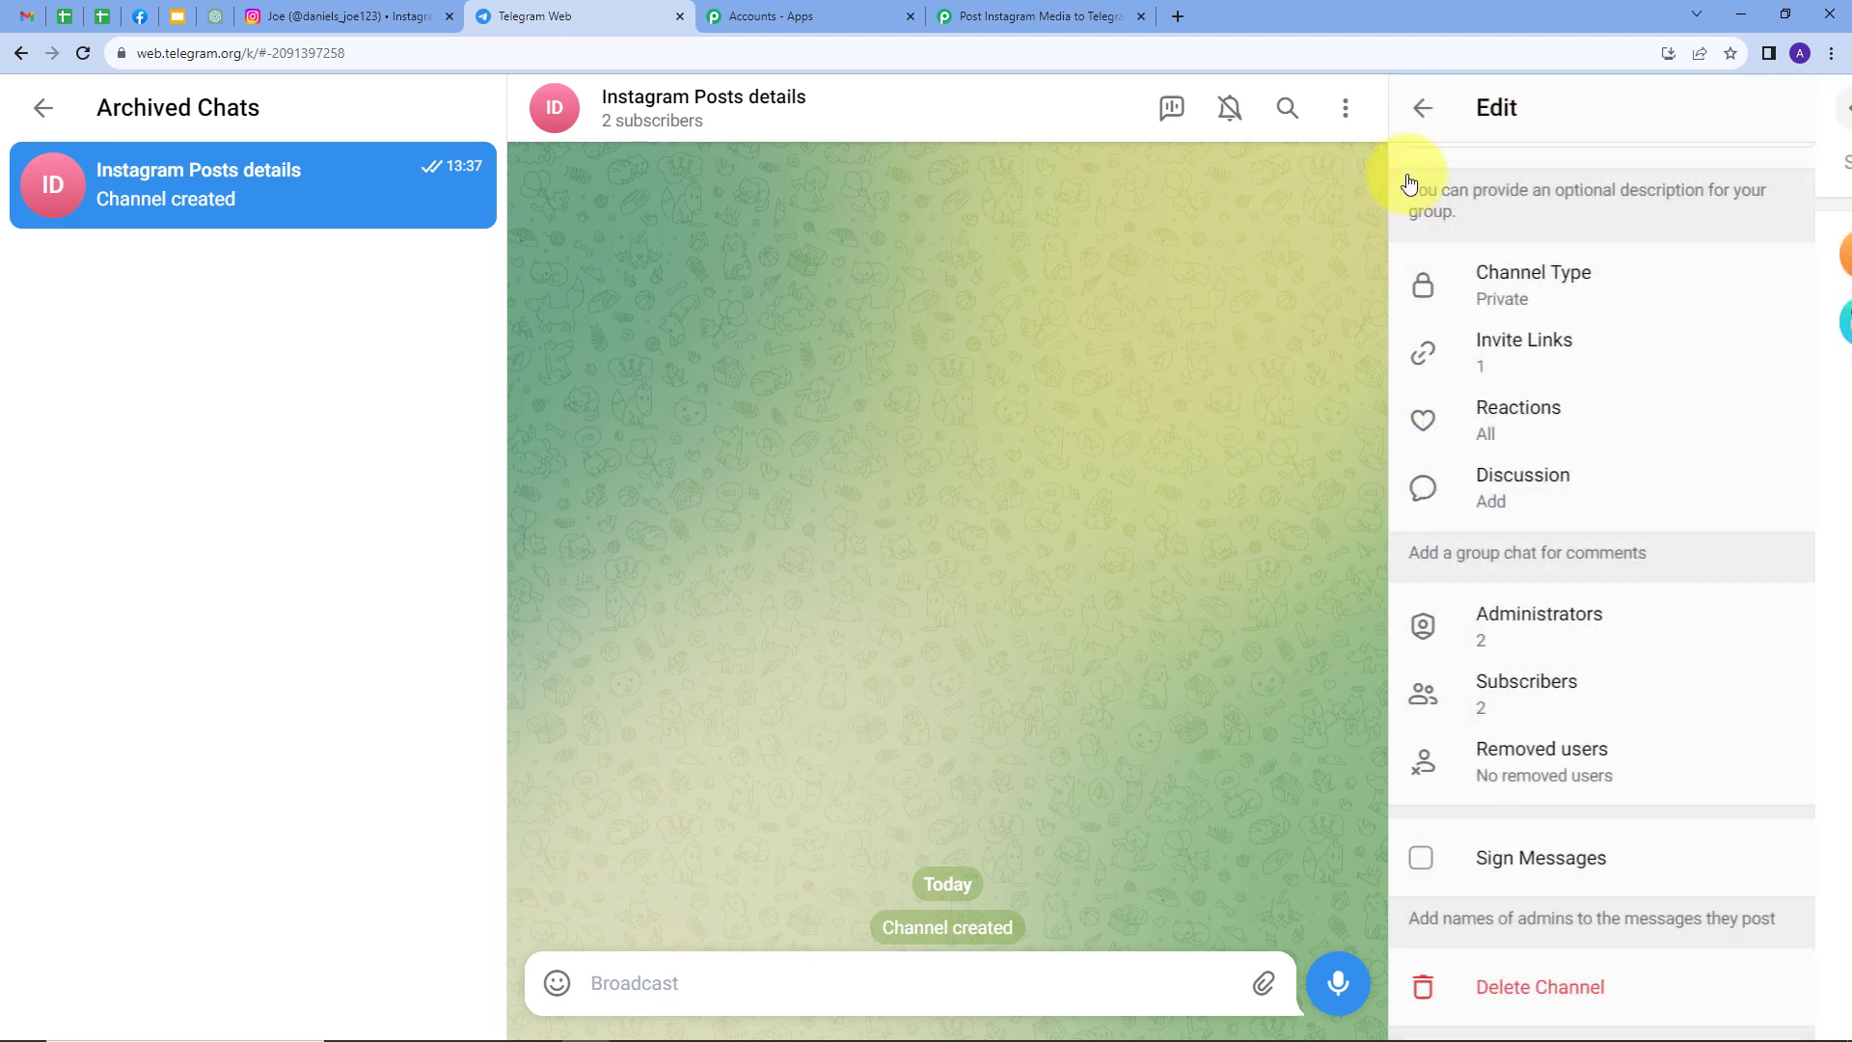
left_click(1433, 112)
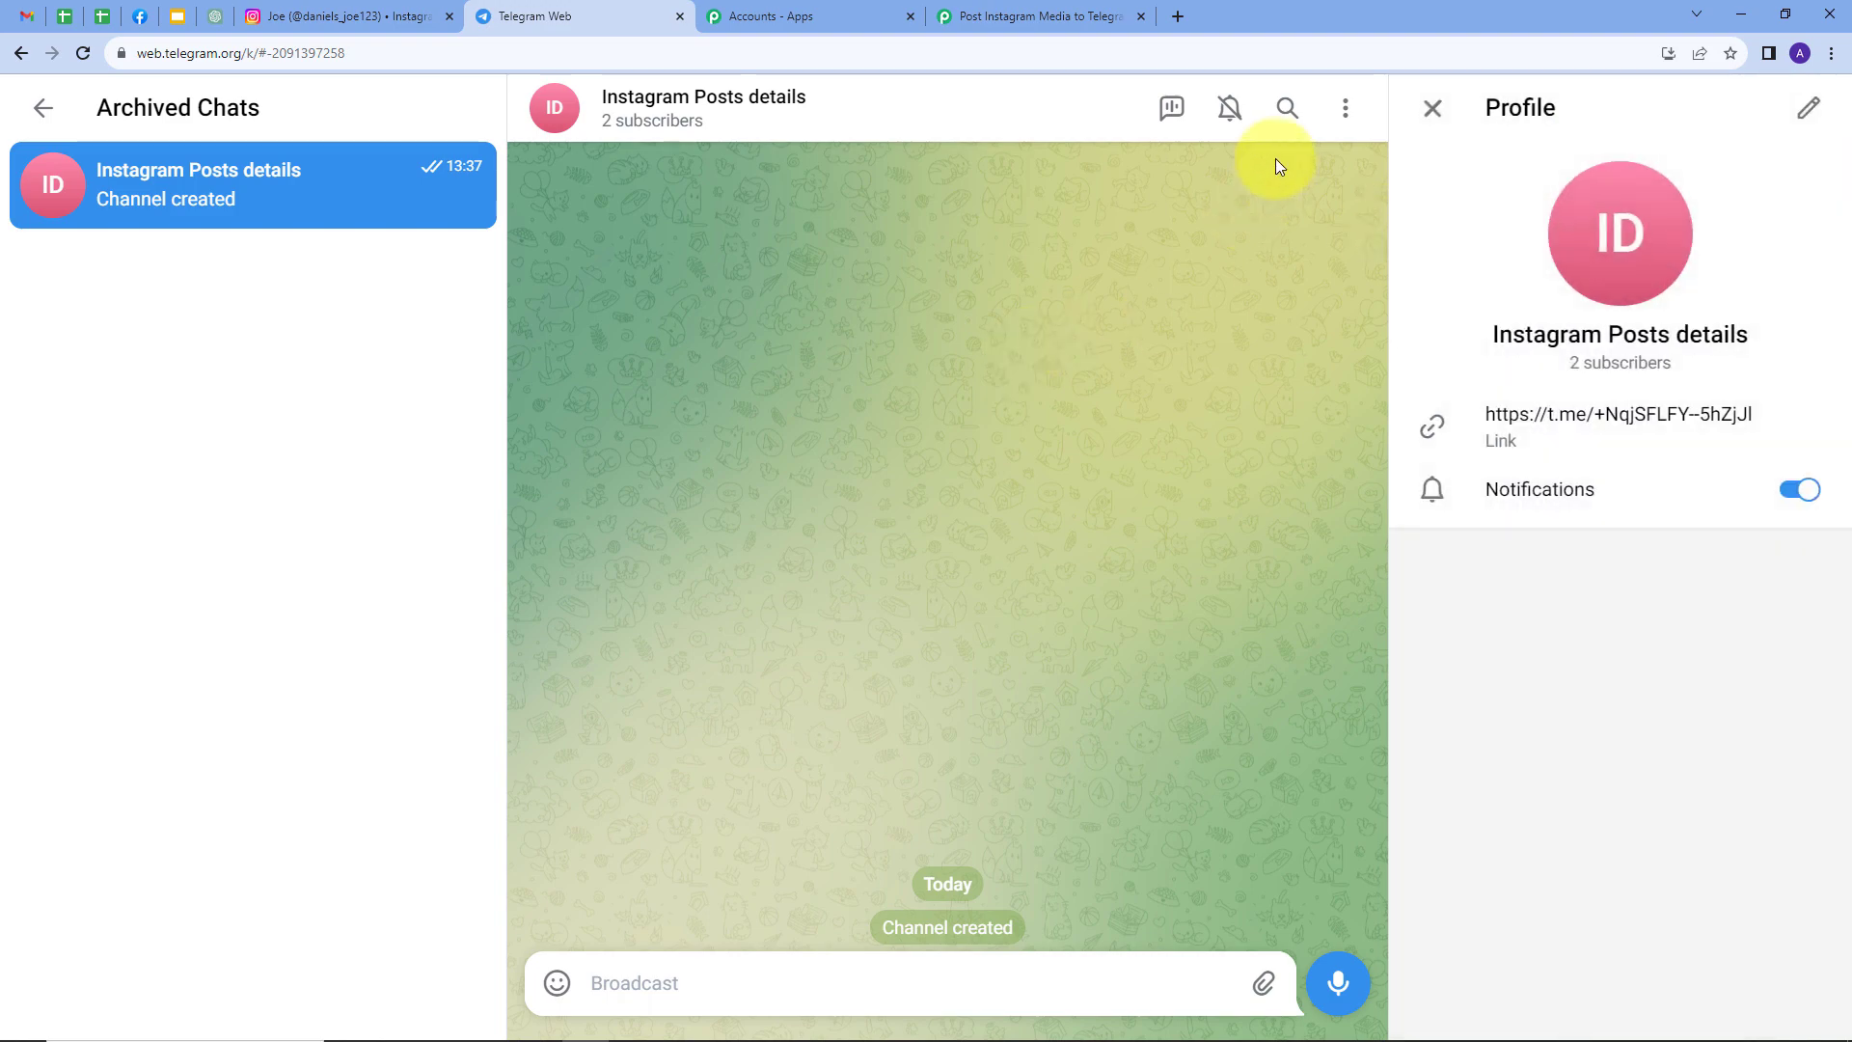
left_click(1428, 108)
left_click(413, 53)
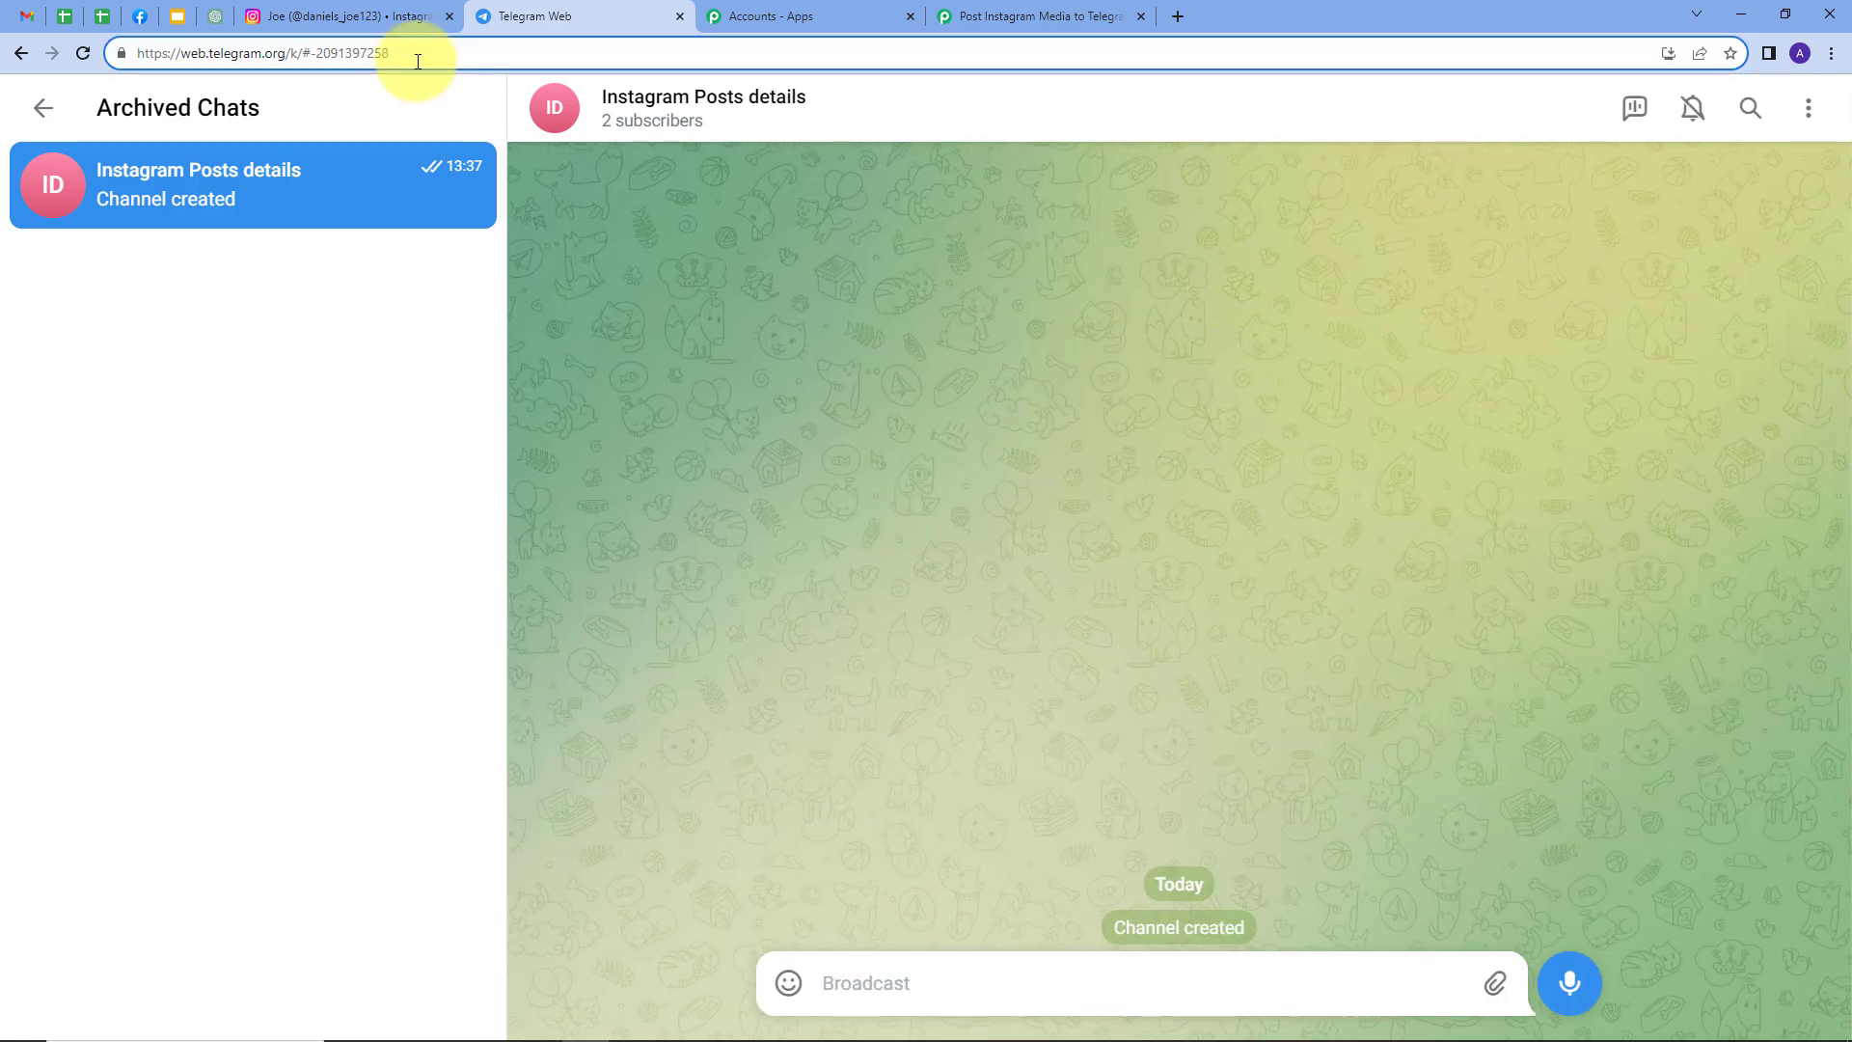
left_click(313, 53)
left_click_drag(312, 53, 401, 64)
key("ctrl+c")
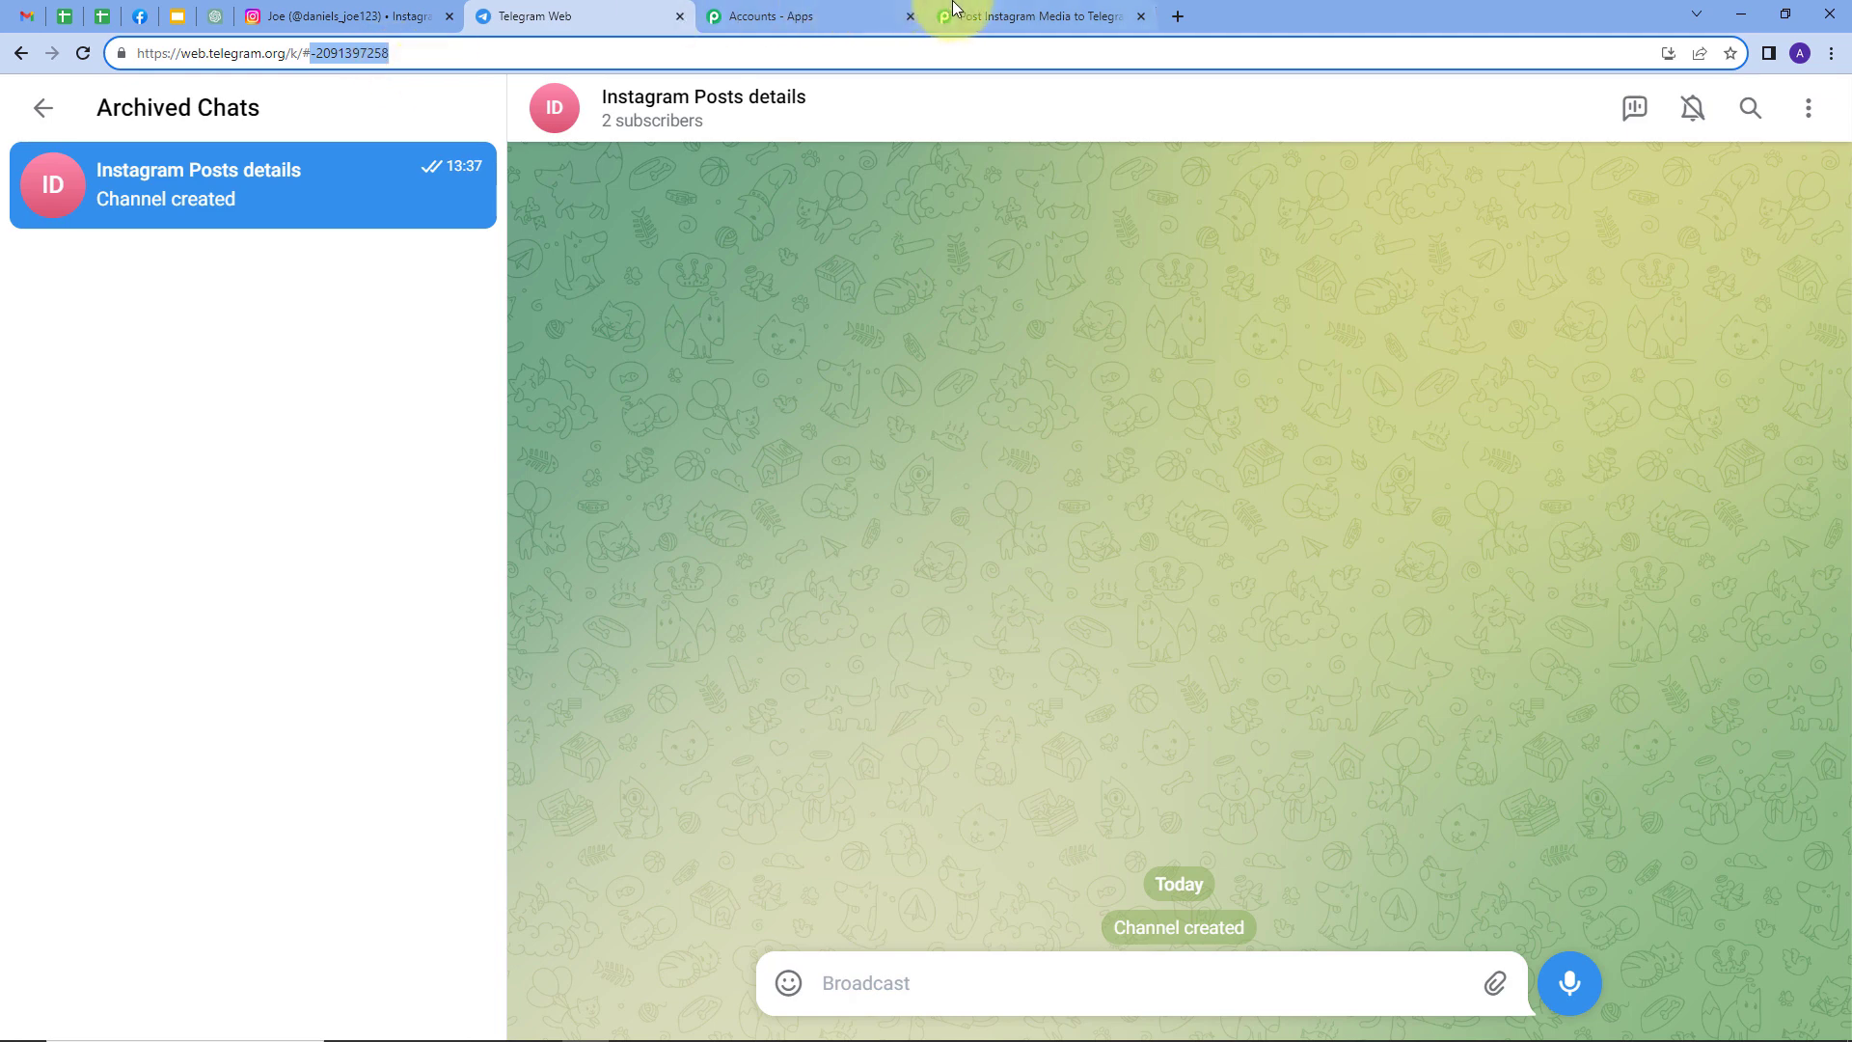
left_click(987, 14)
left_click(593, 487)
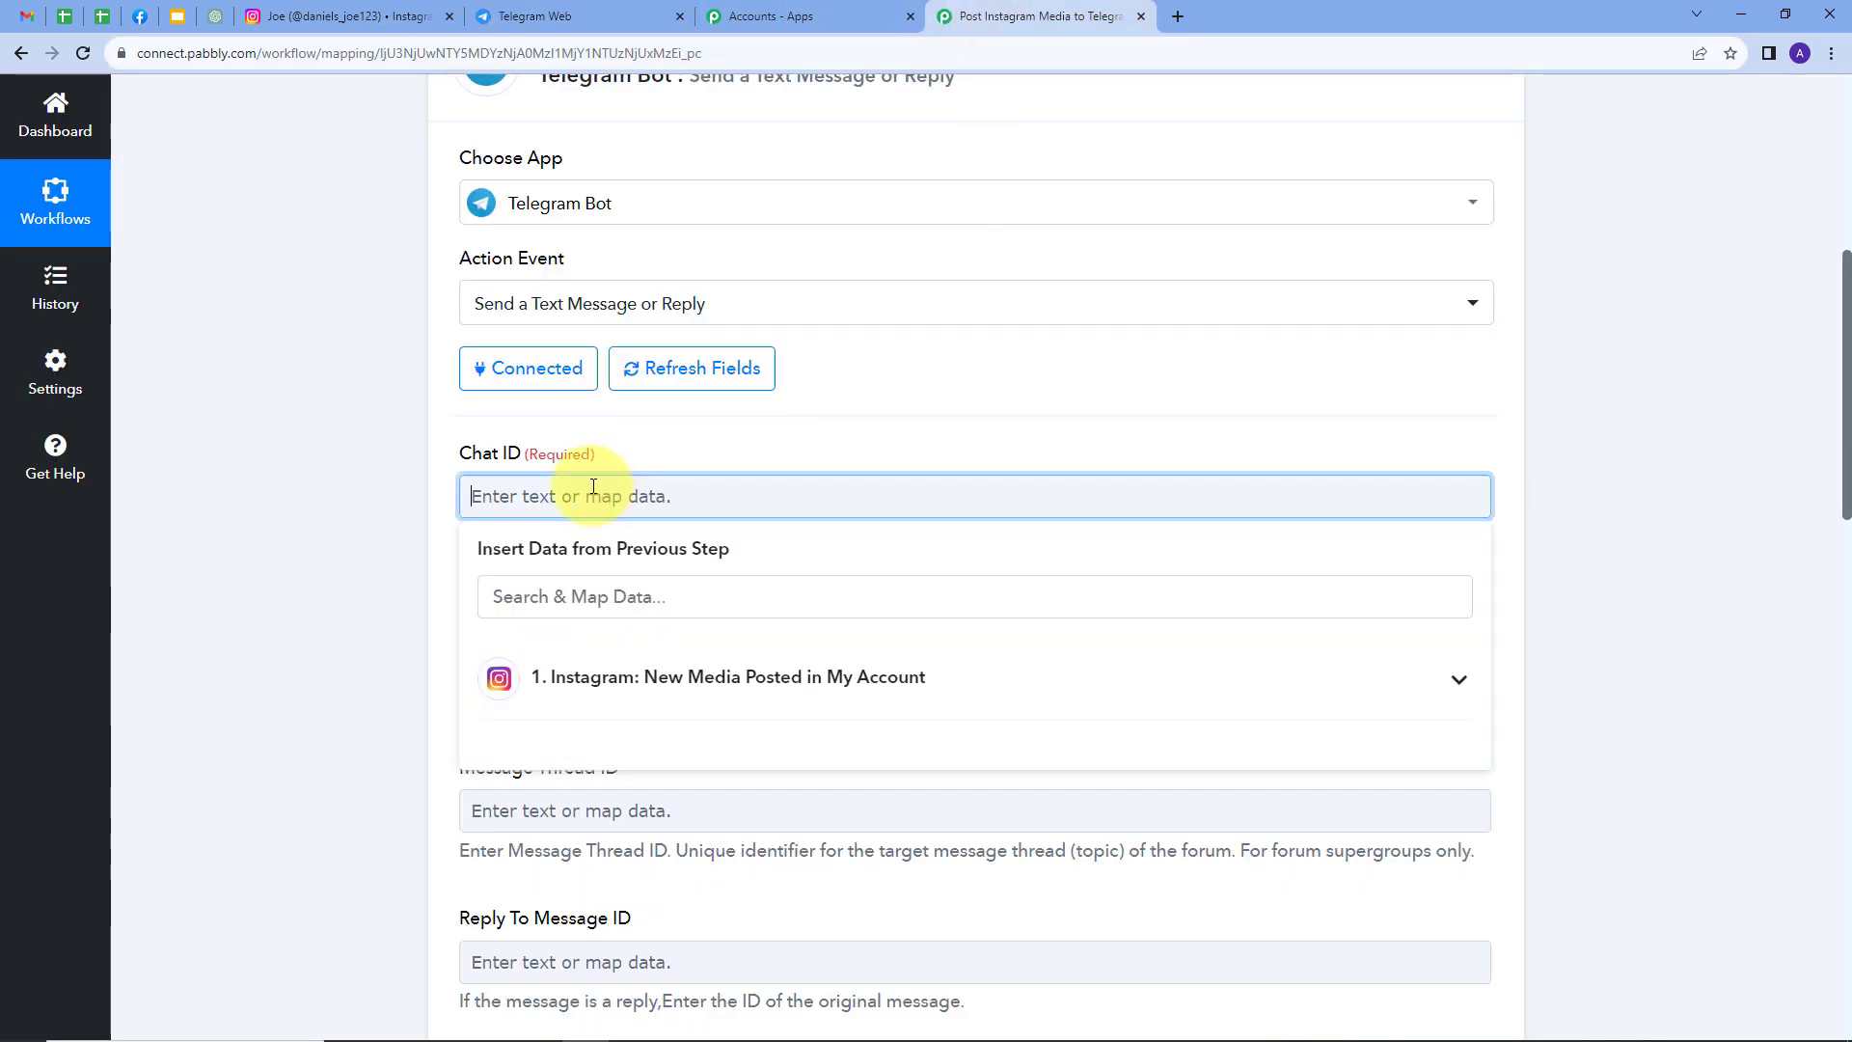
key("ctrl+v")
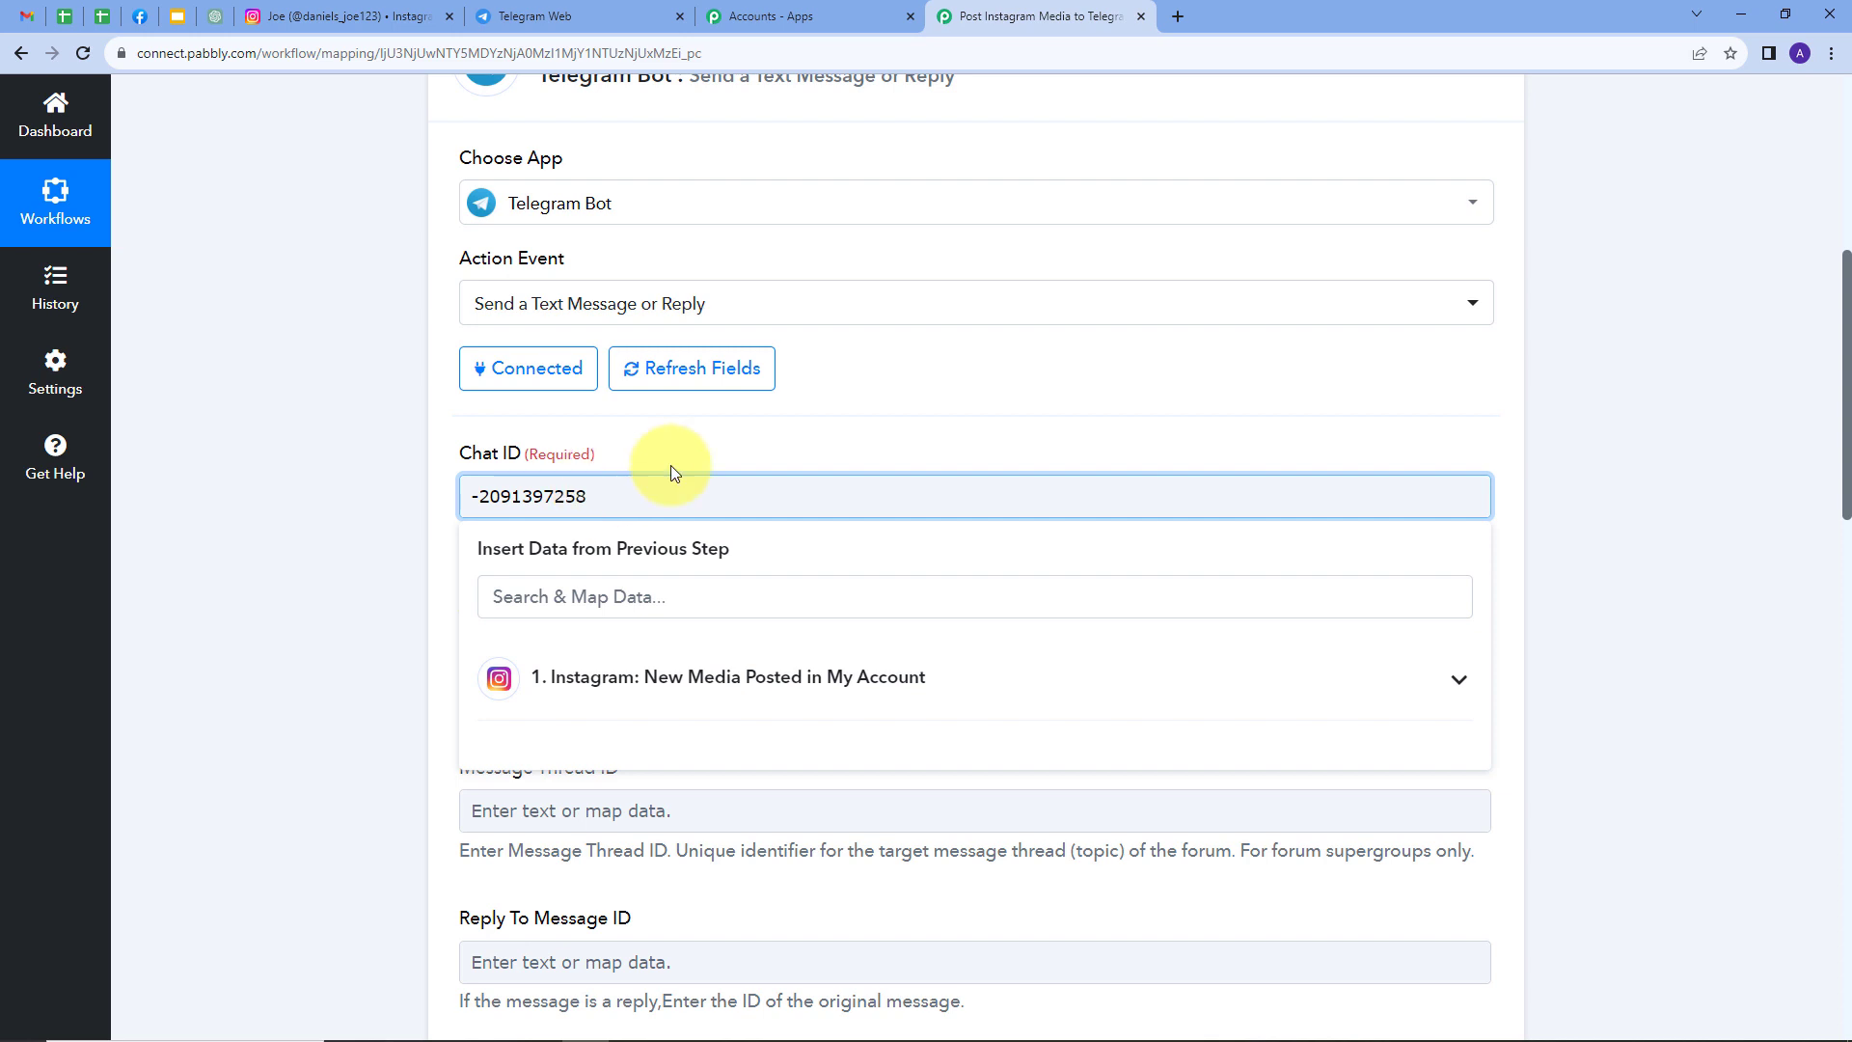
left_click(701, 443)
left_click(482, 497)
type("100")
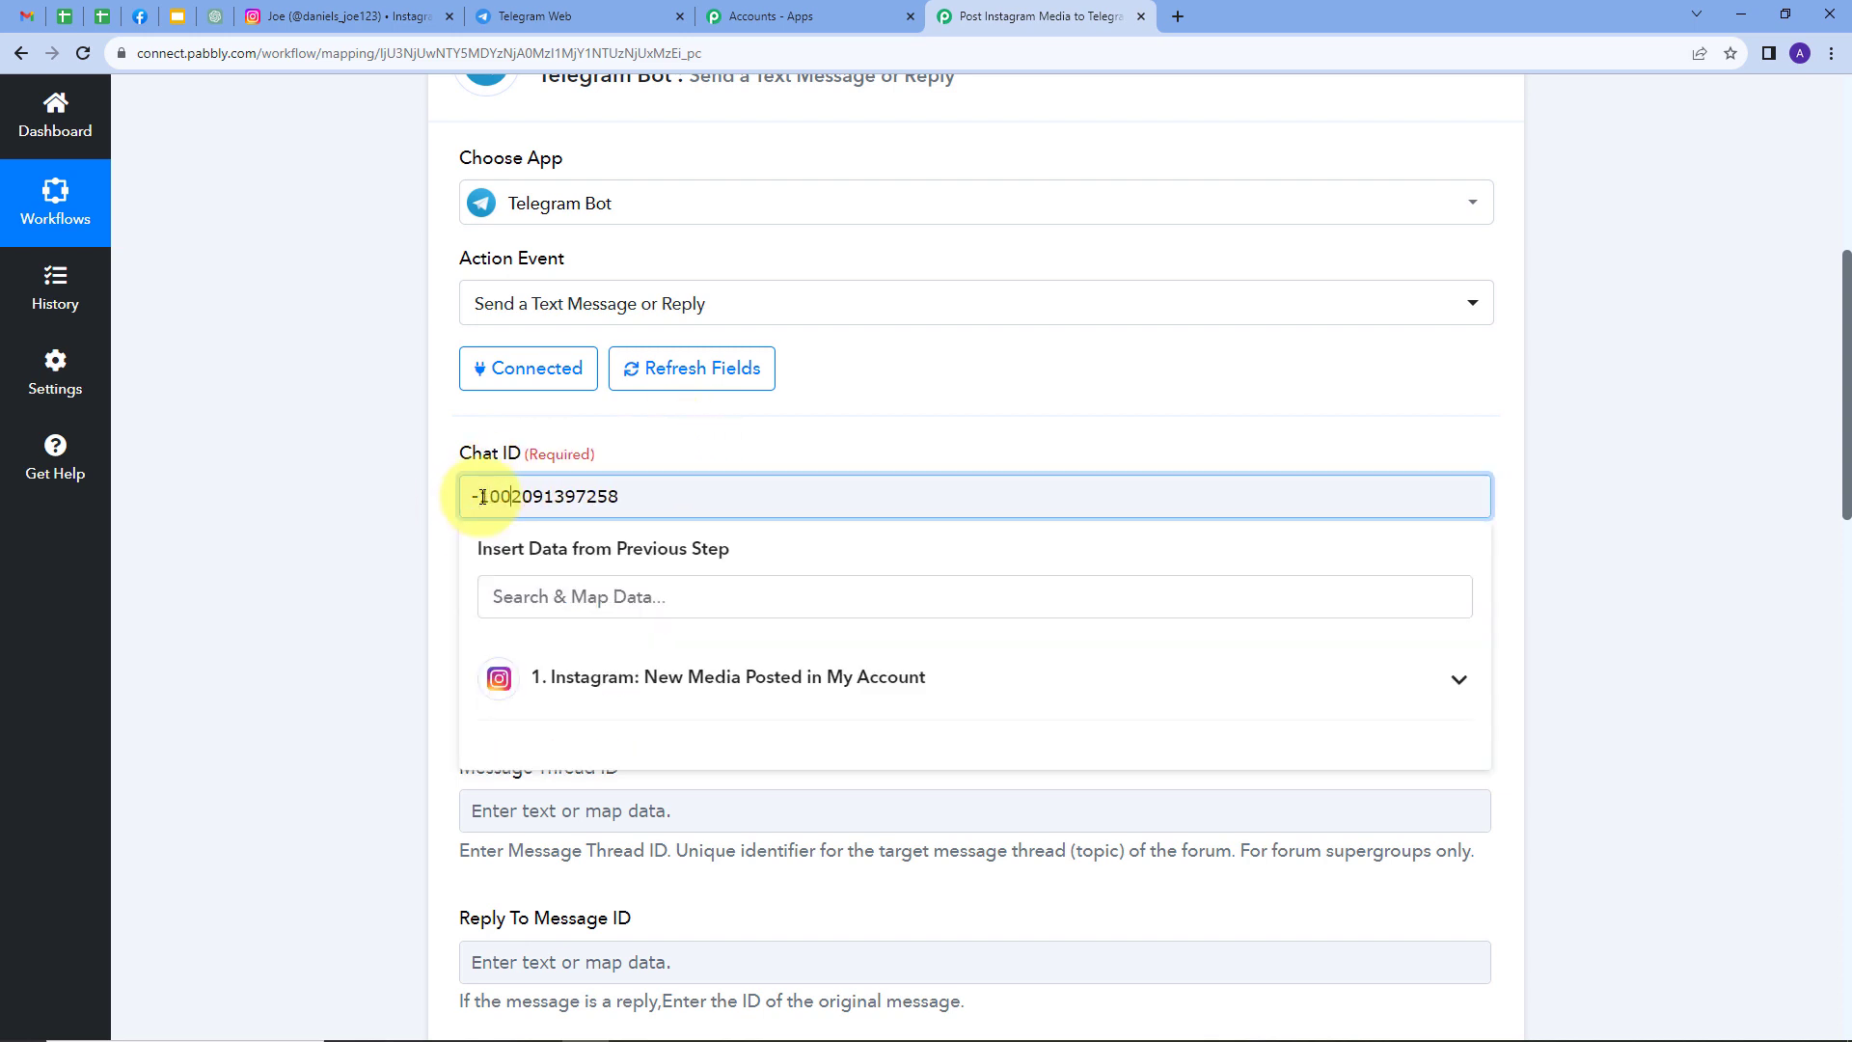
left_click(686, 427)
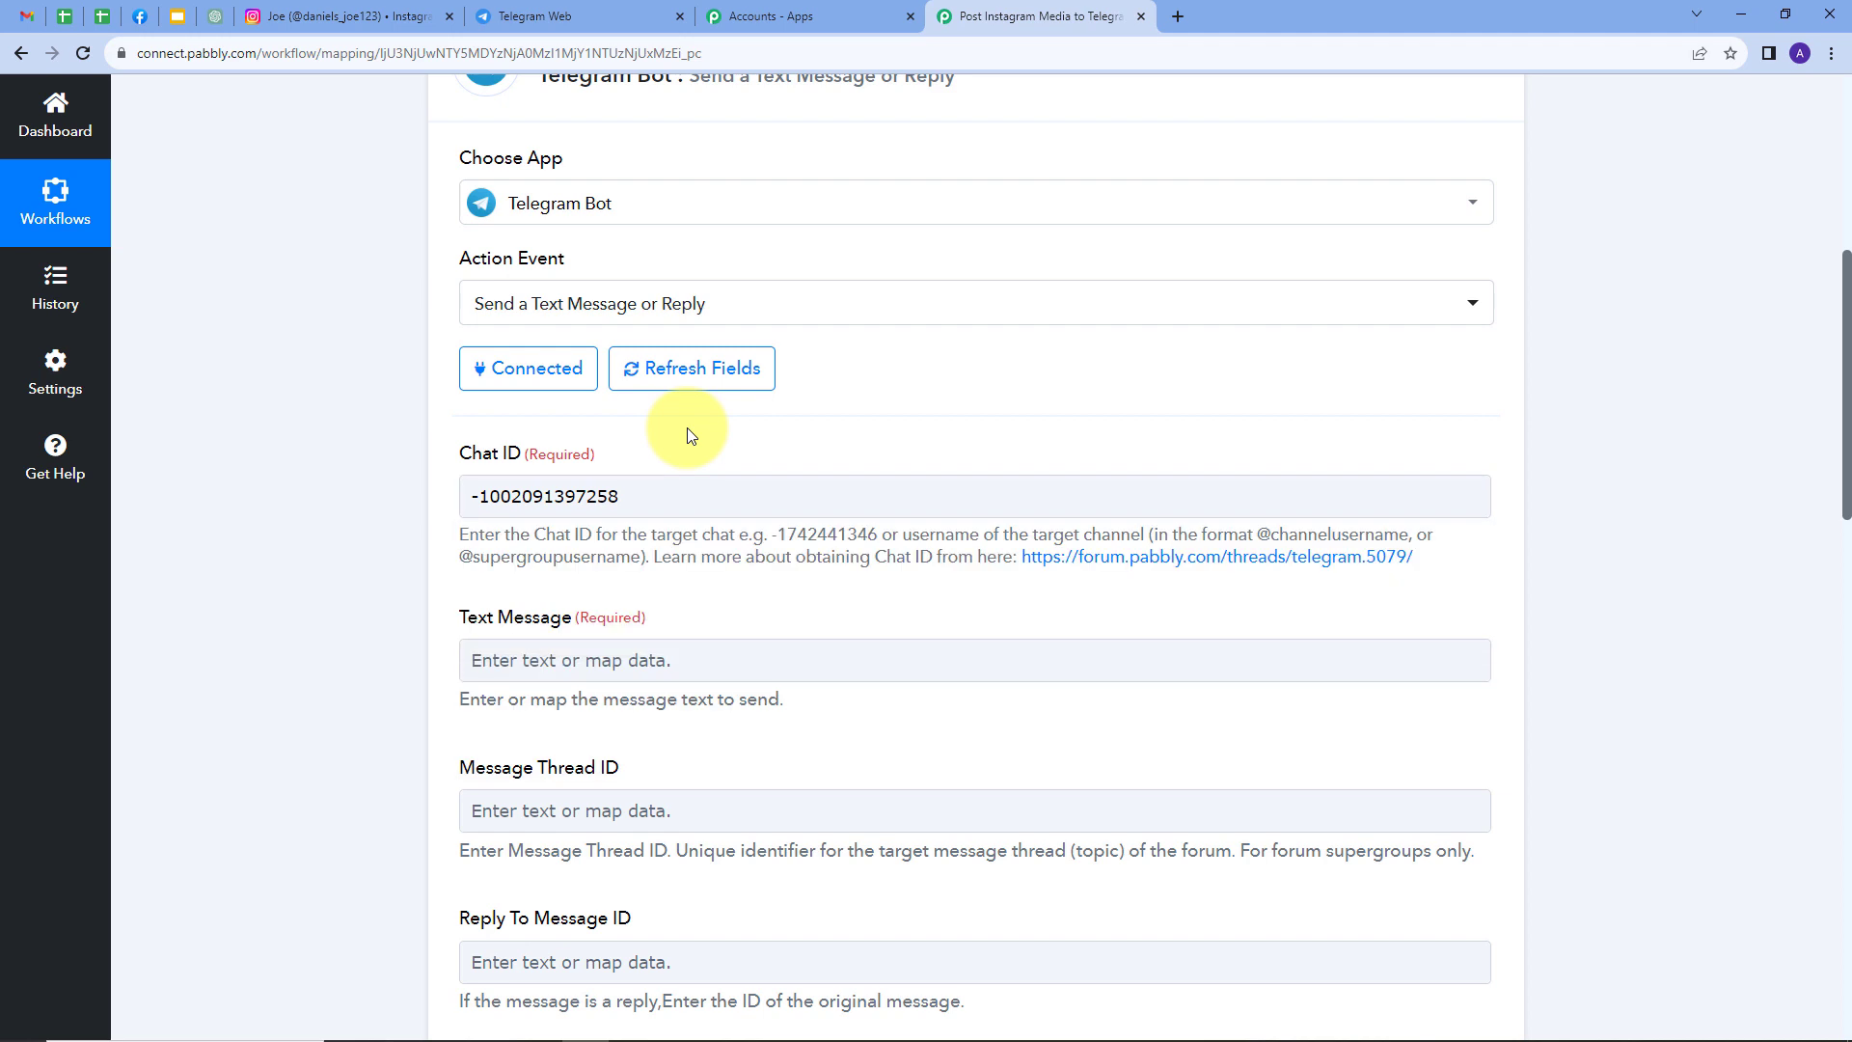
scroll(695, 429, "down", 1)
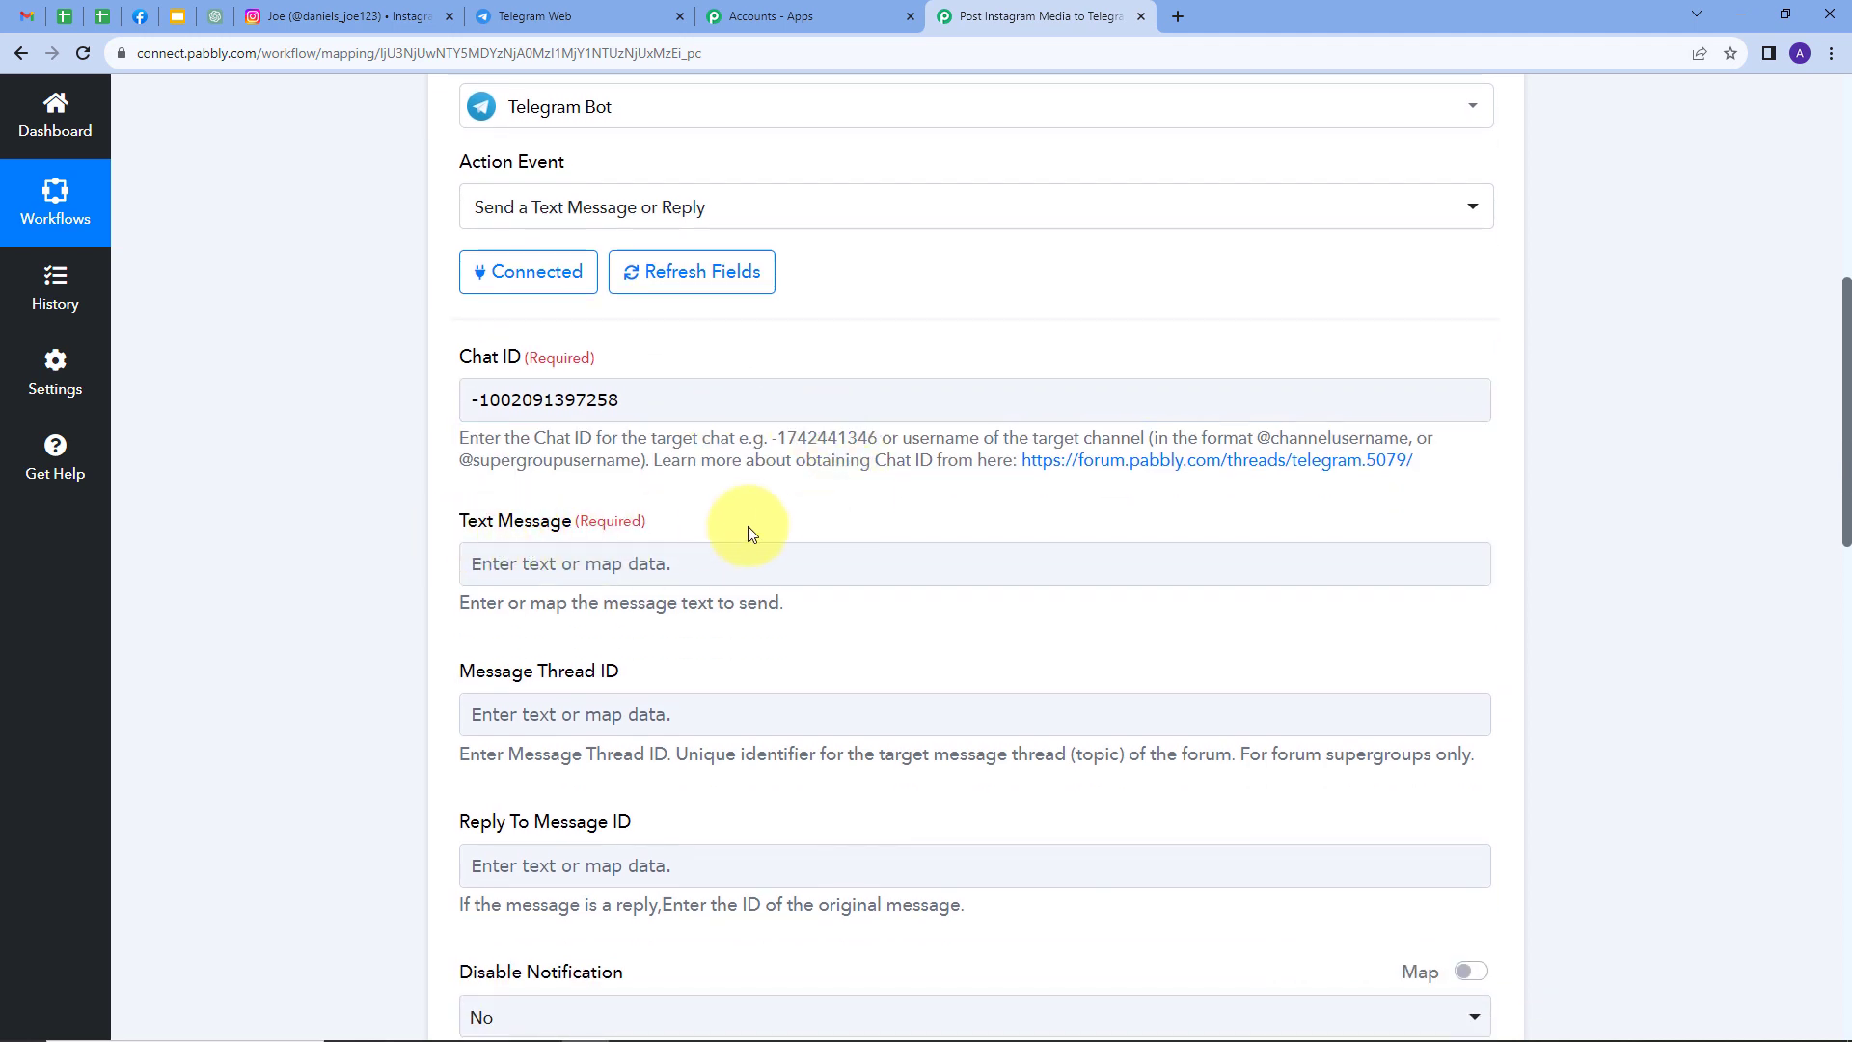
scroll(757, 494, "down", 1)
scroll(709, 463, "up", 1)
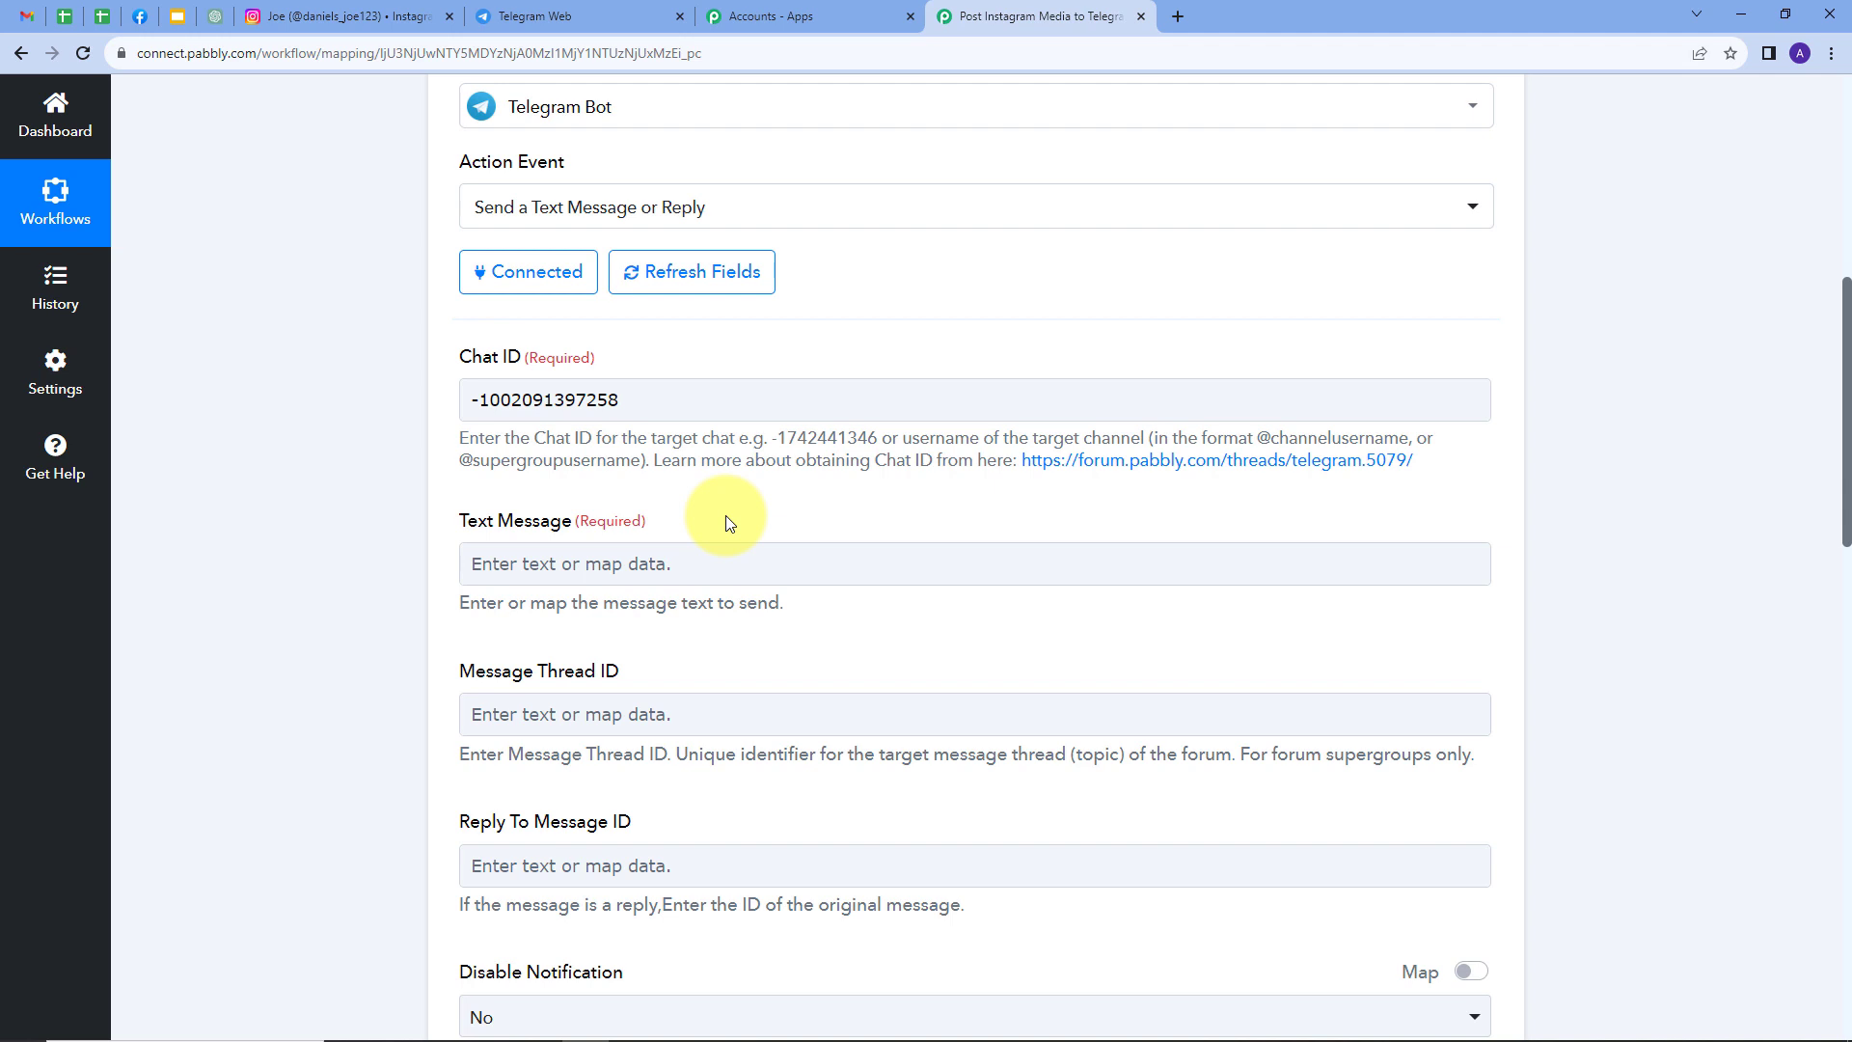
Map Instagram's Media Url into the Text Message and start a new line
left_click(675, 555)
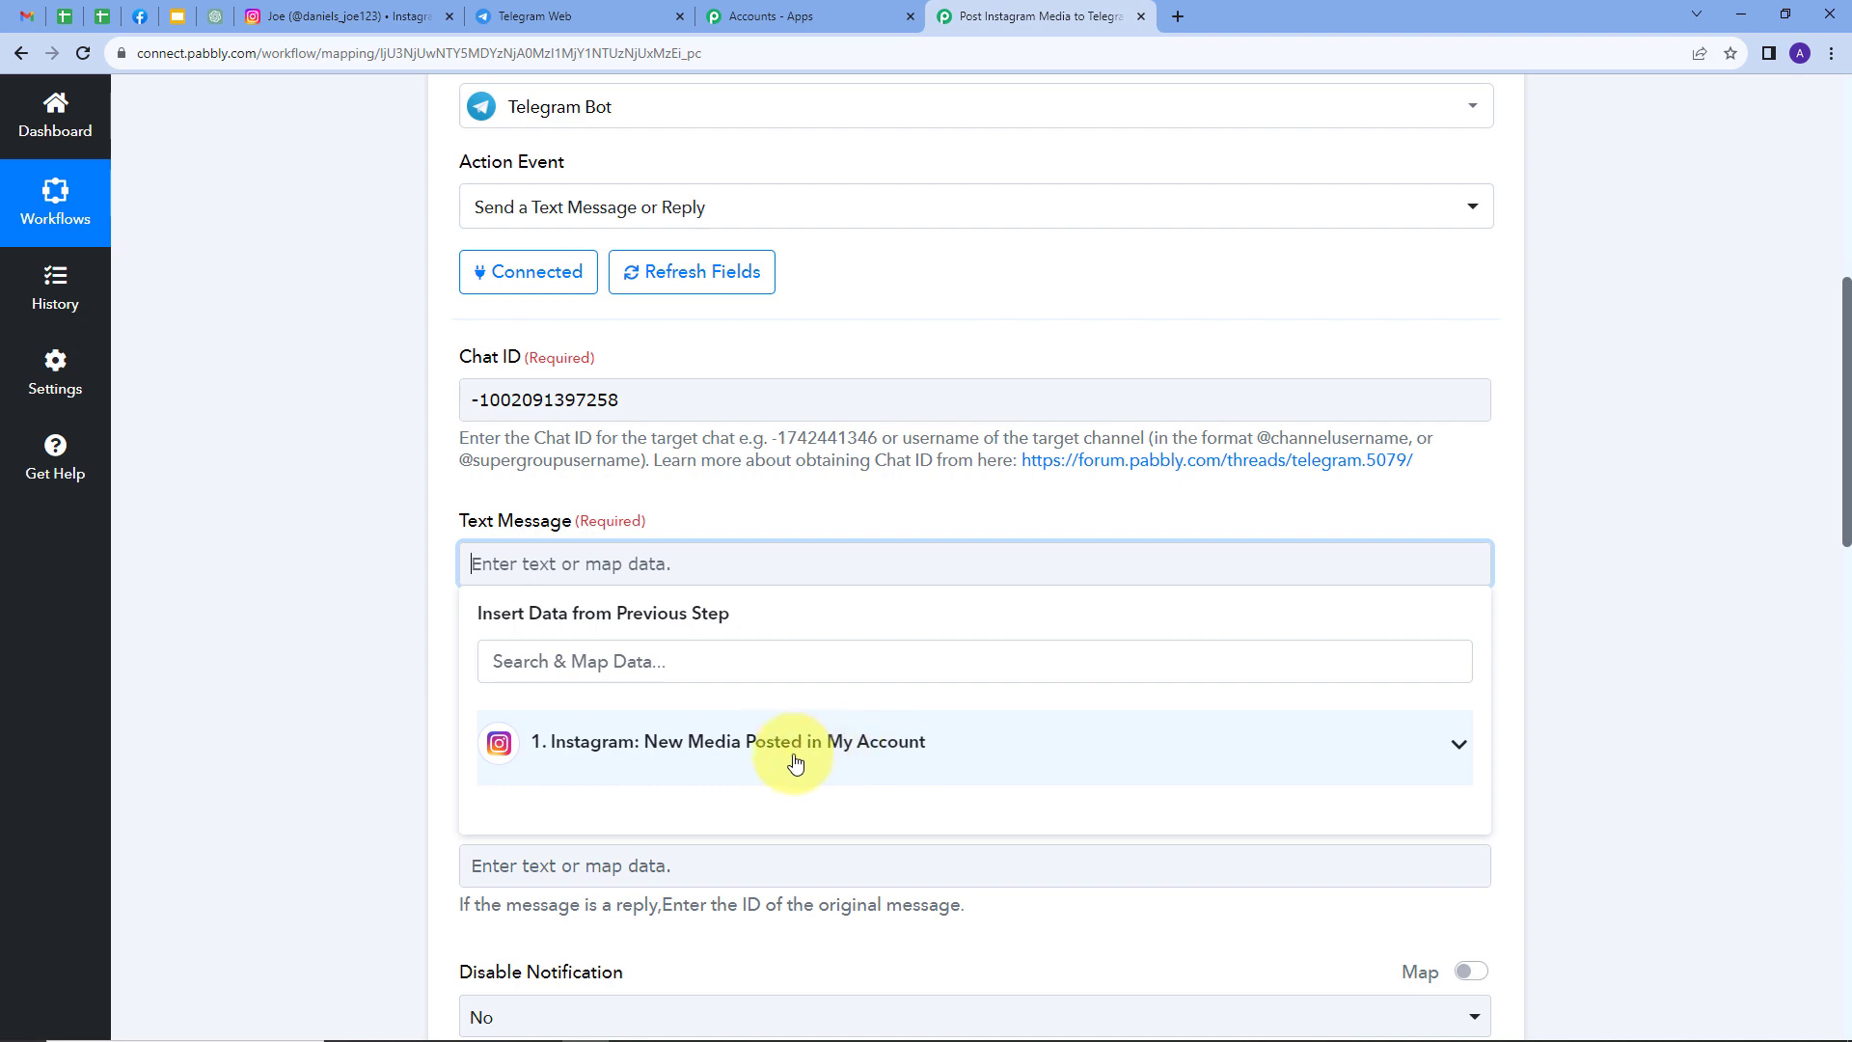
left_click(755, 752)
scroll(765, 724, "down", 3)
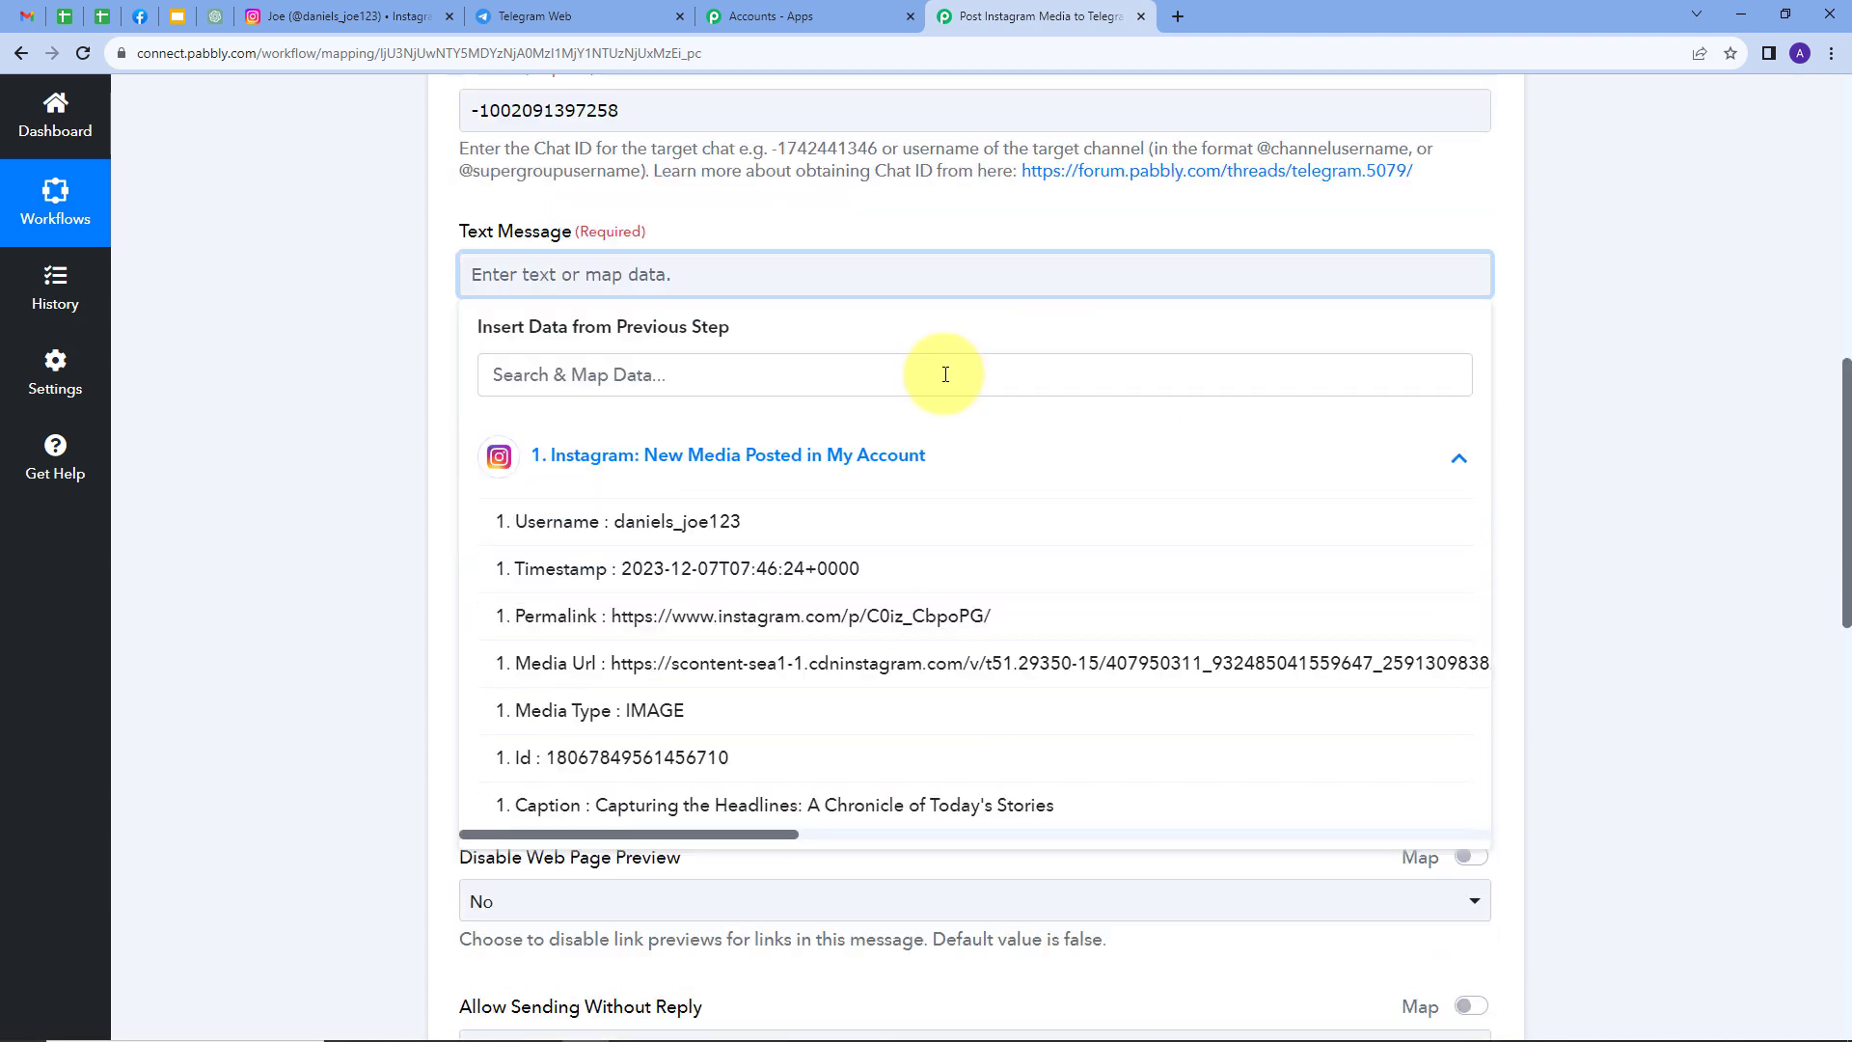
left_click(637, 677)
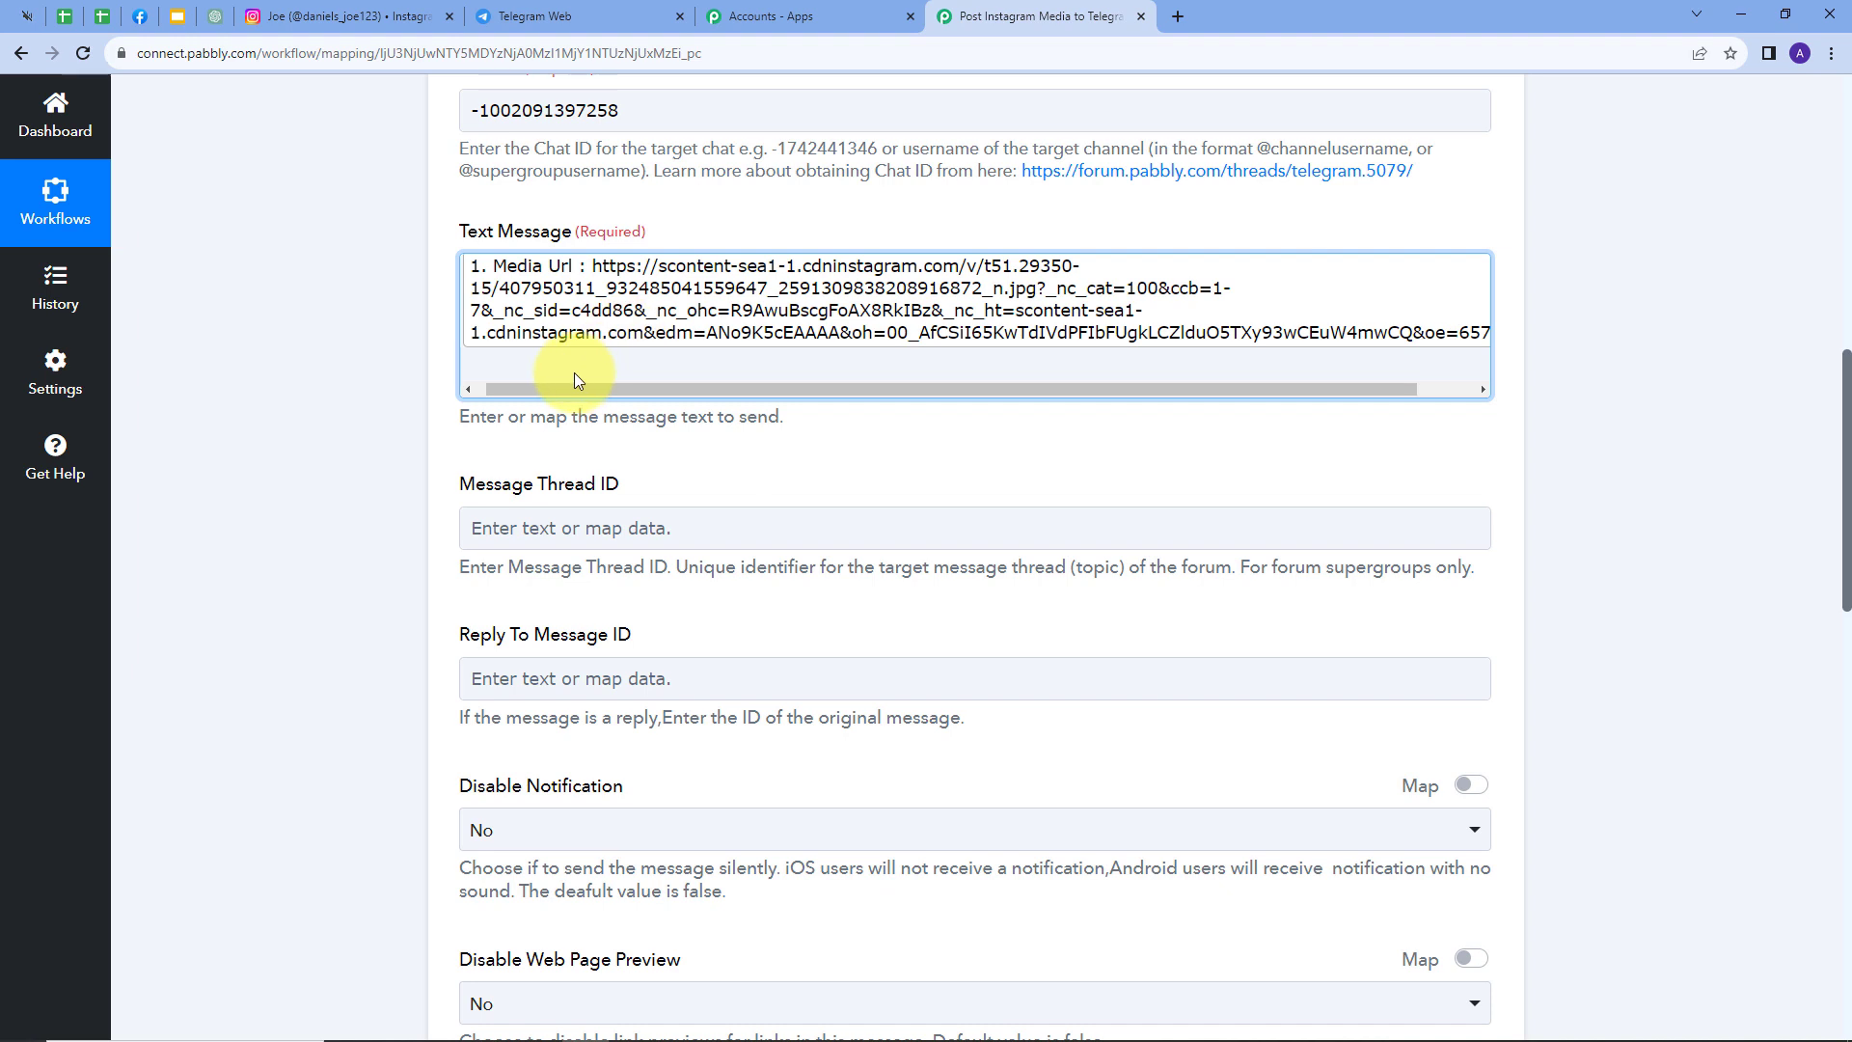
key("Return")
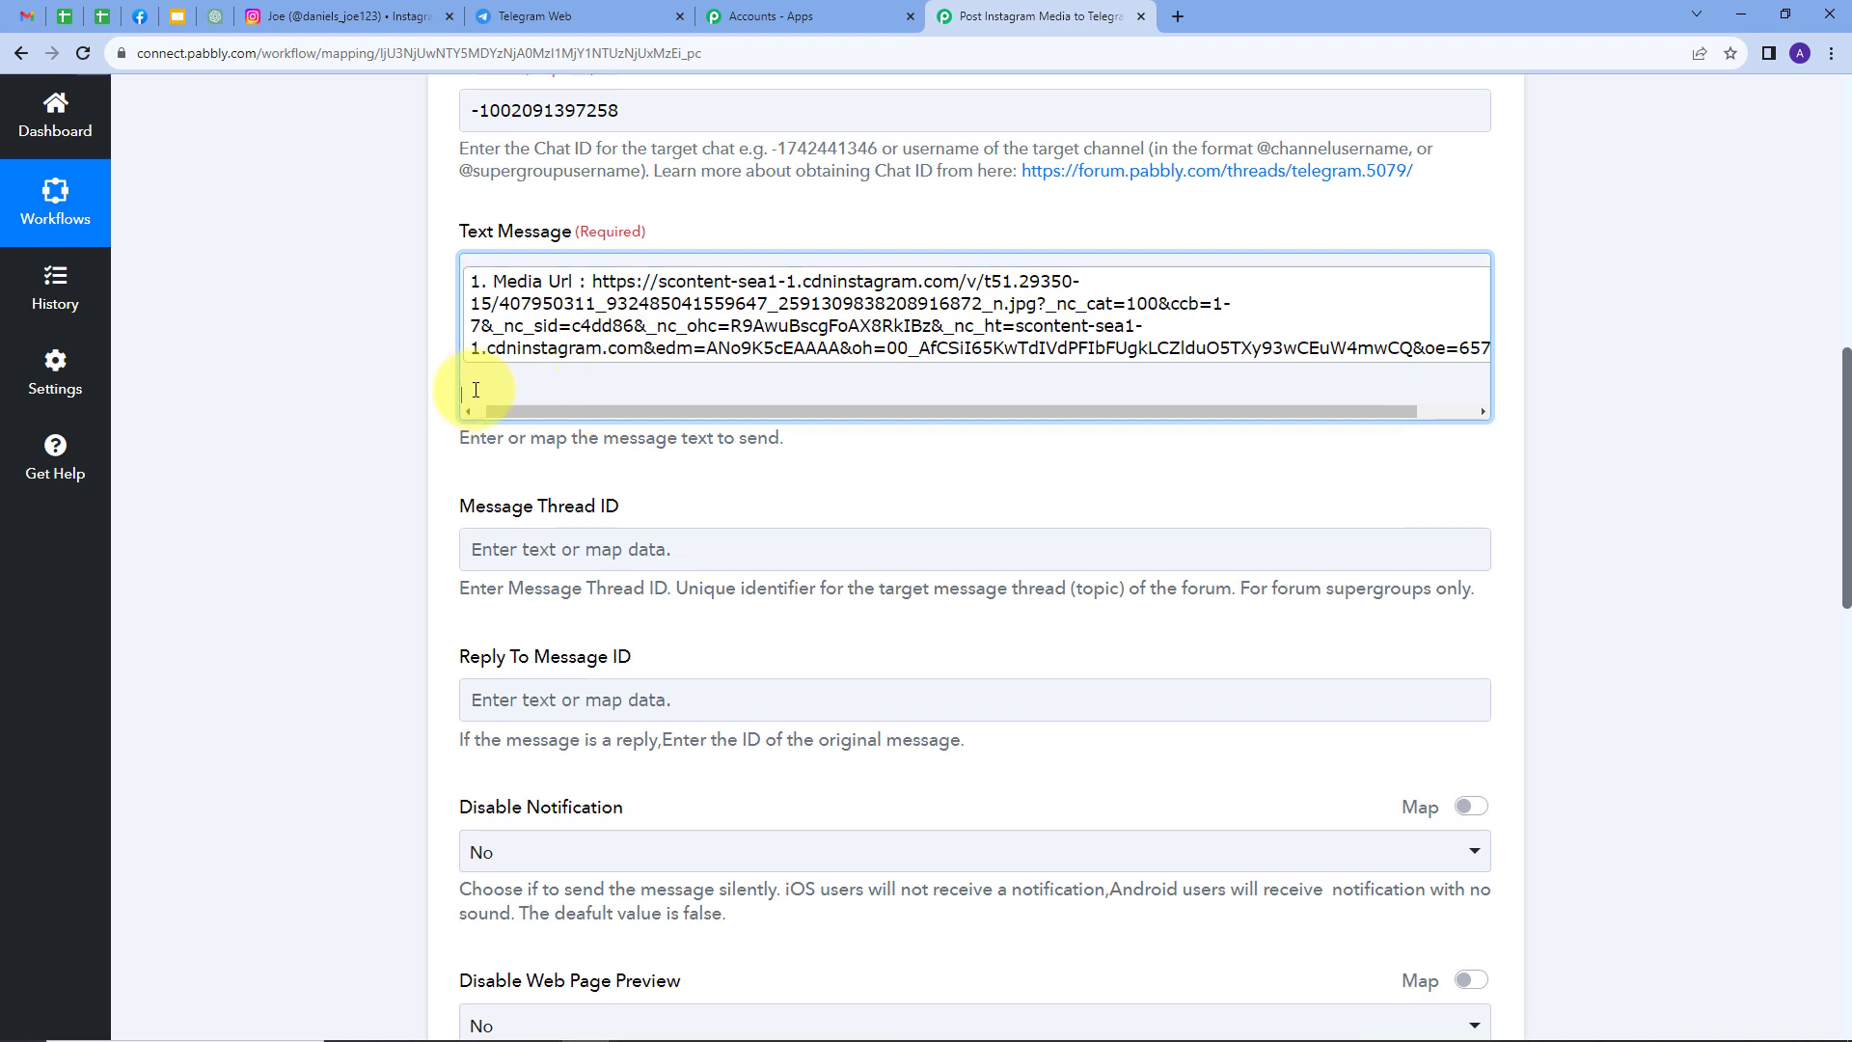
Map the Instagram post's Caption onto the Text Message's second line
left_click(475, 389)
left_click(618, 571)
scroll(926, 734, "down", 2)
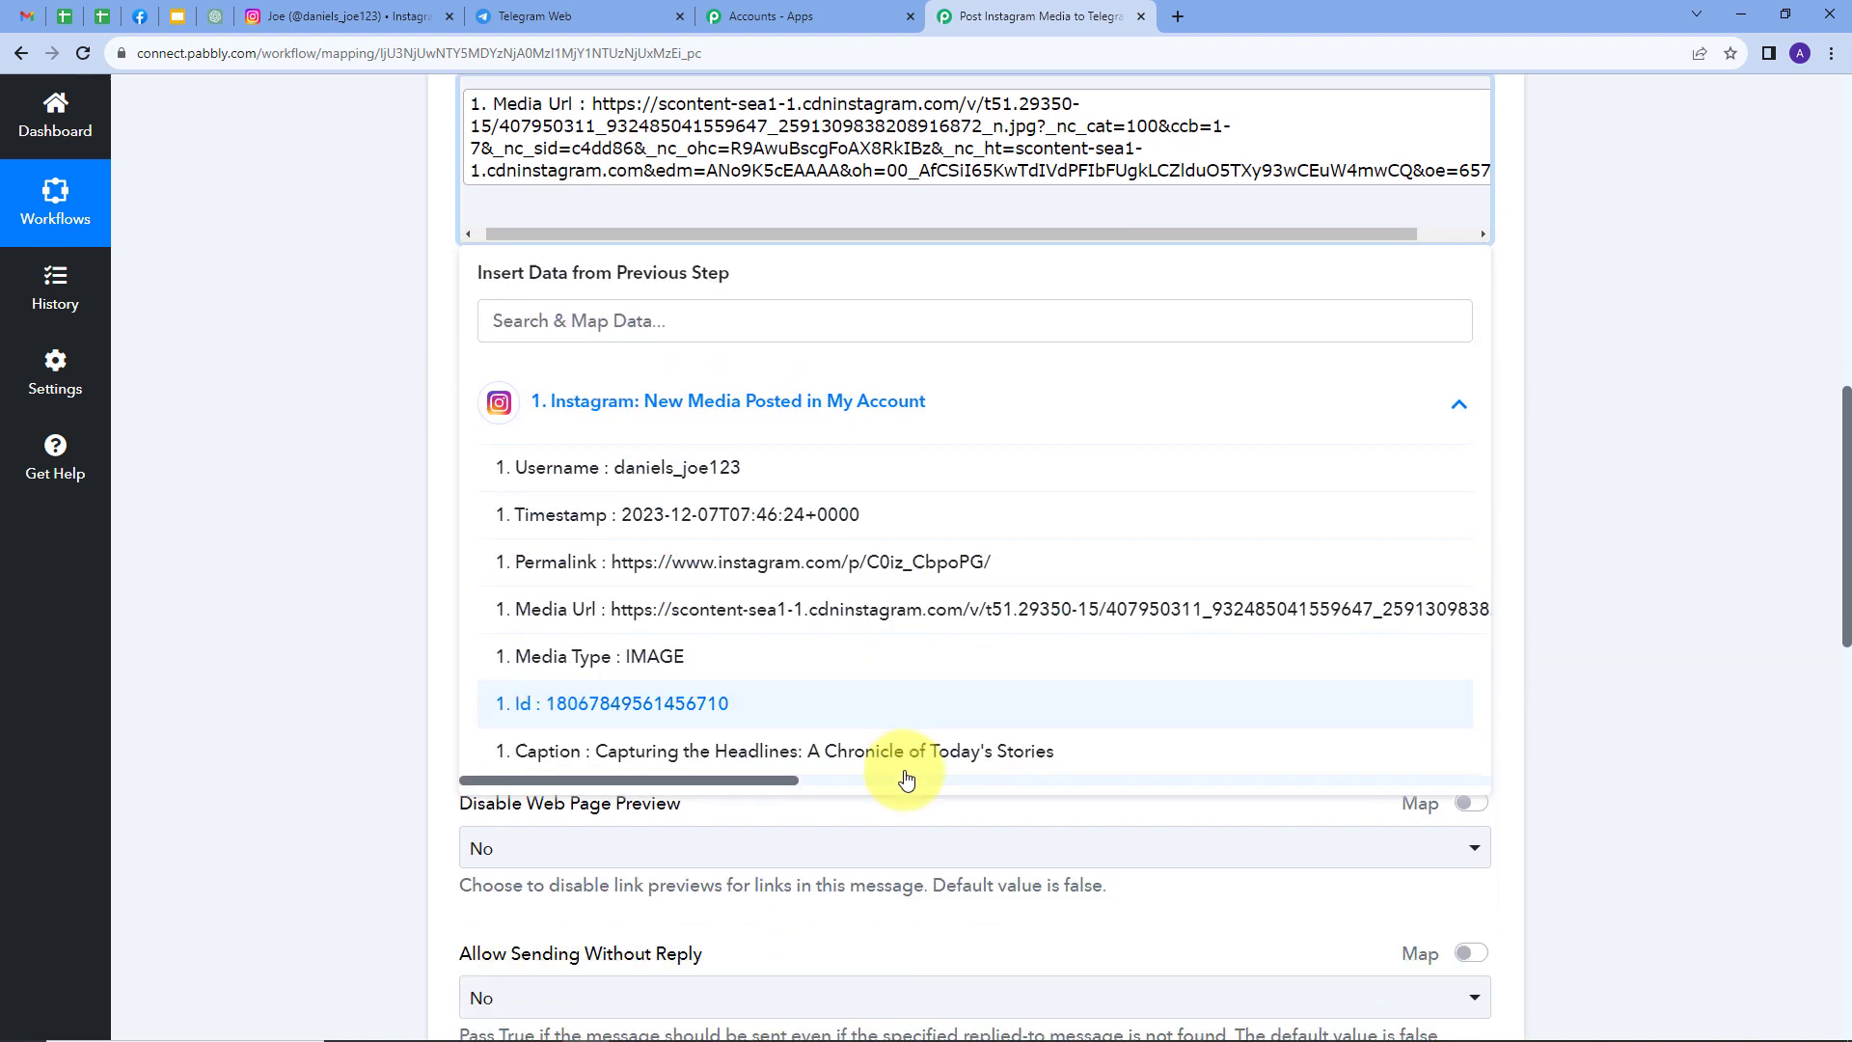
left_click(653, 738)
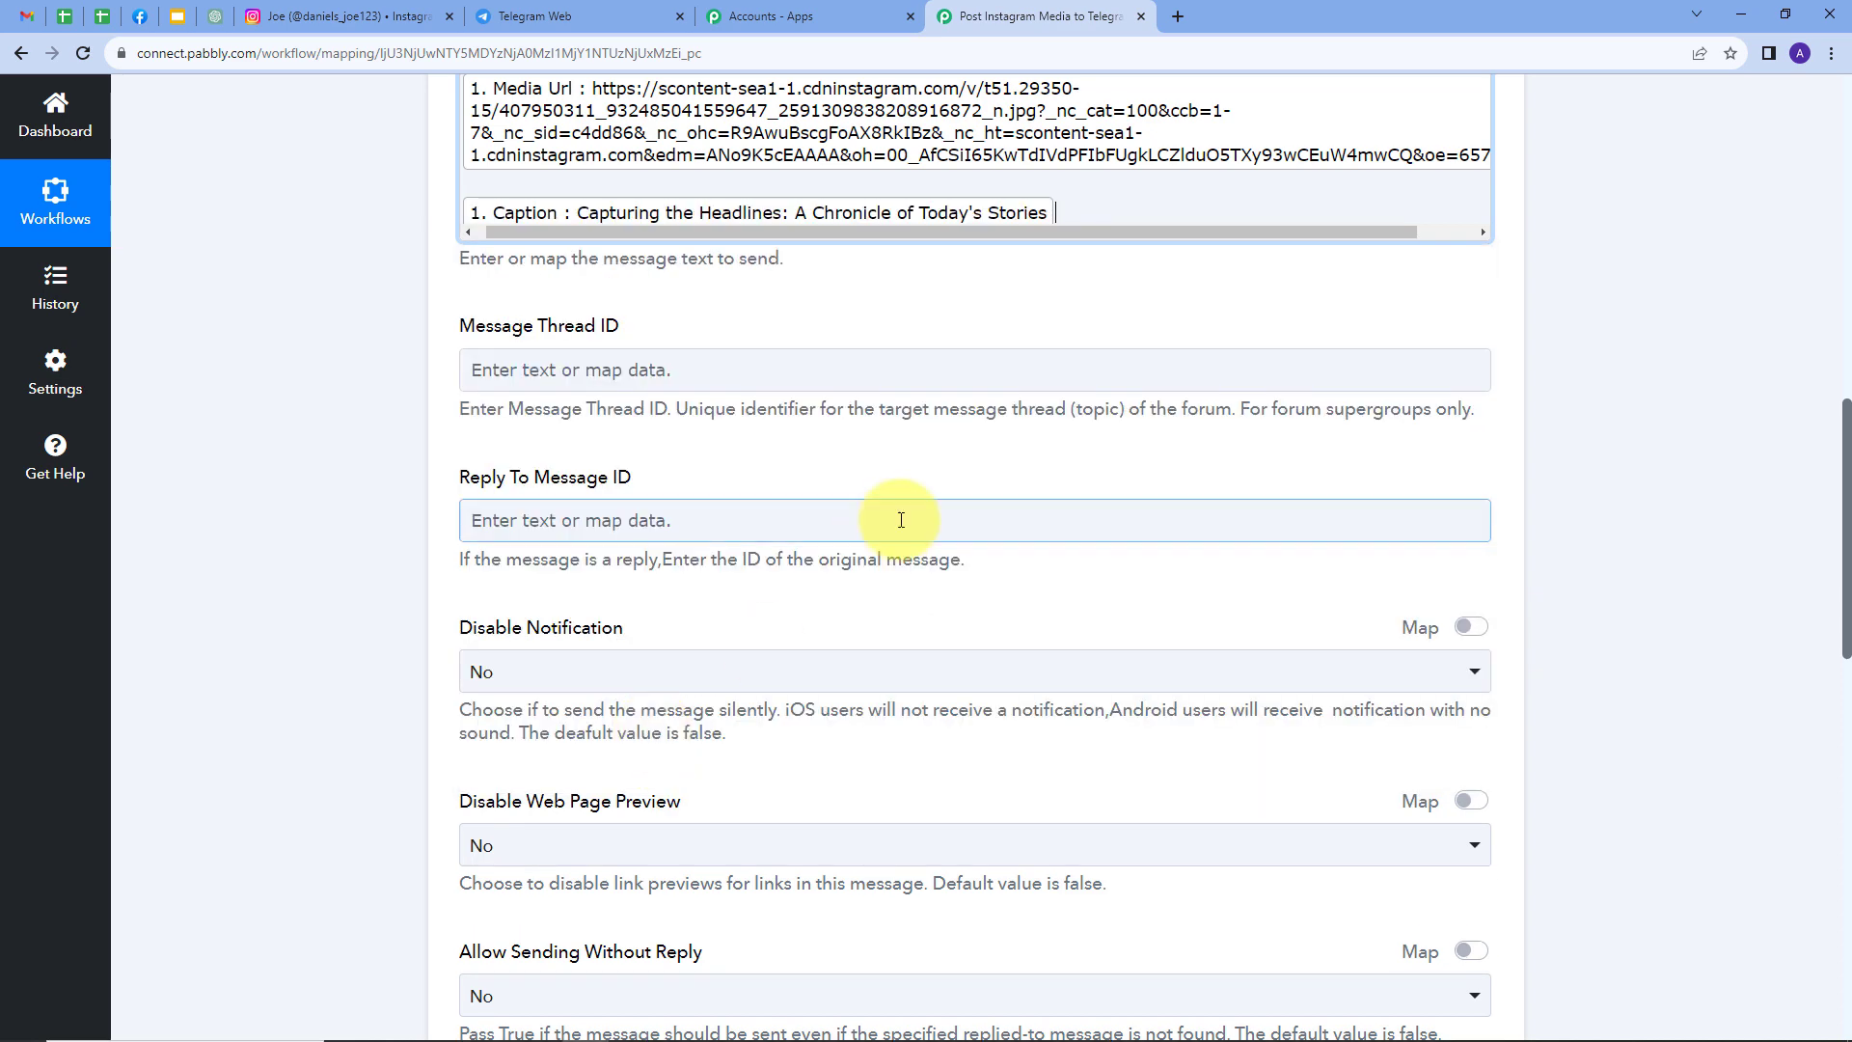
scroll(888, 405, "up", 3)
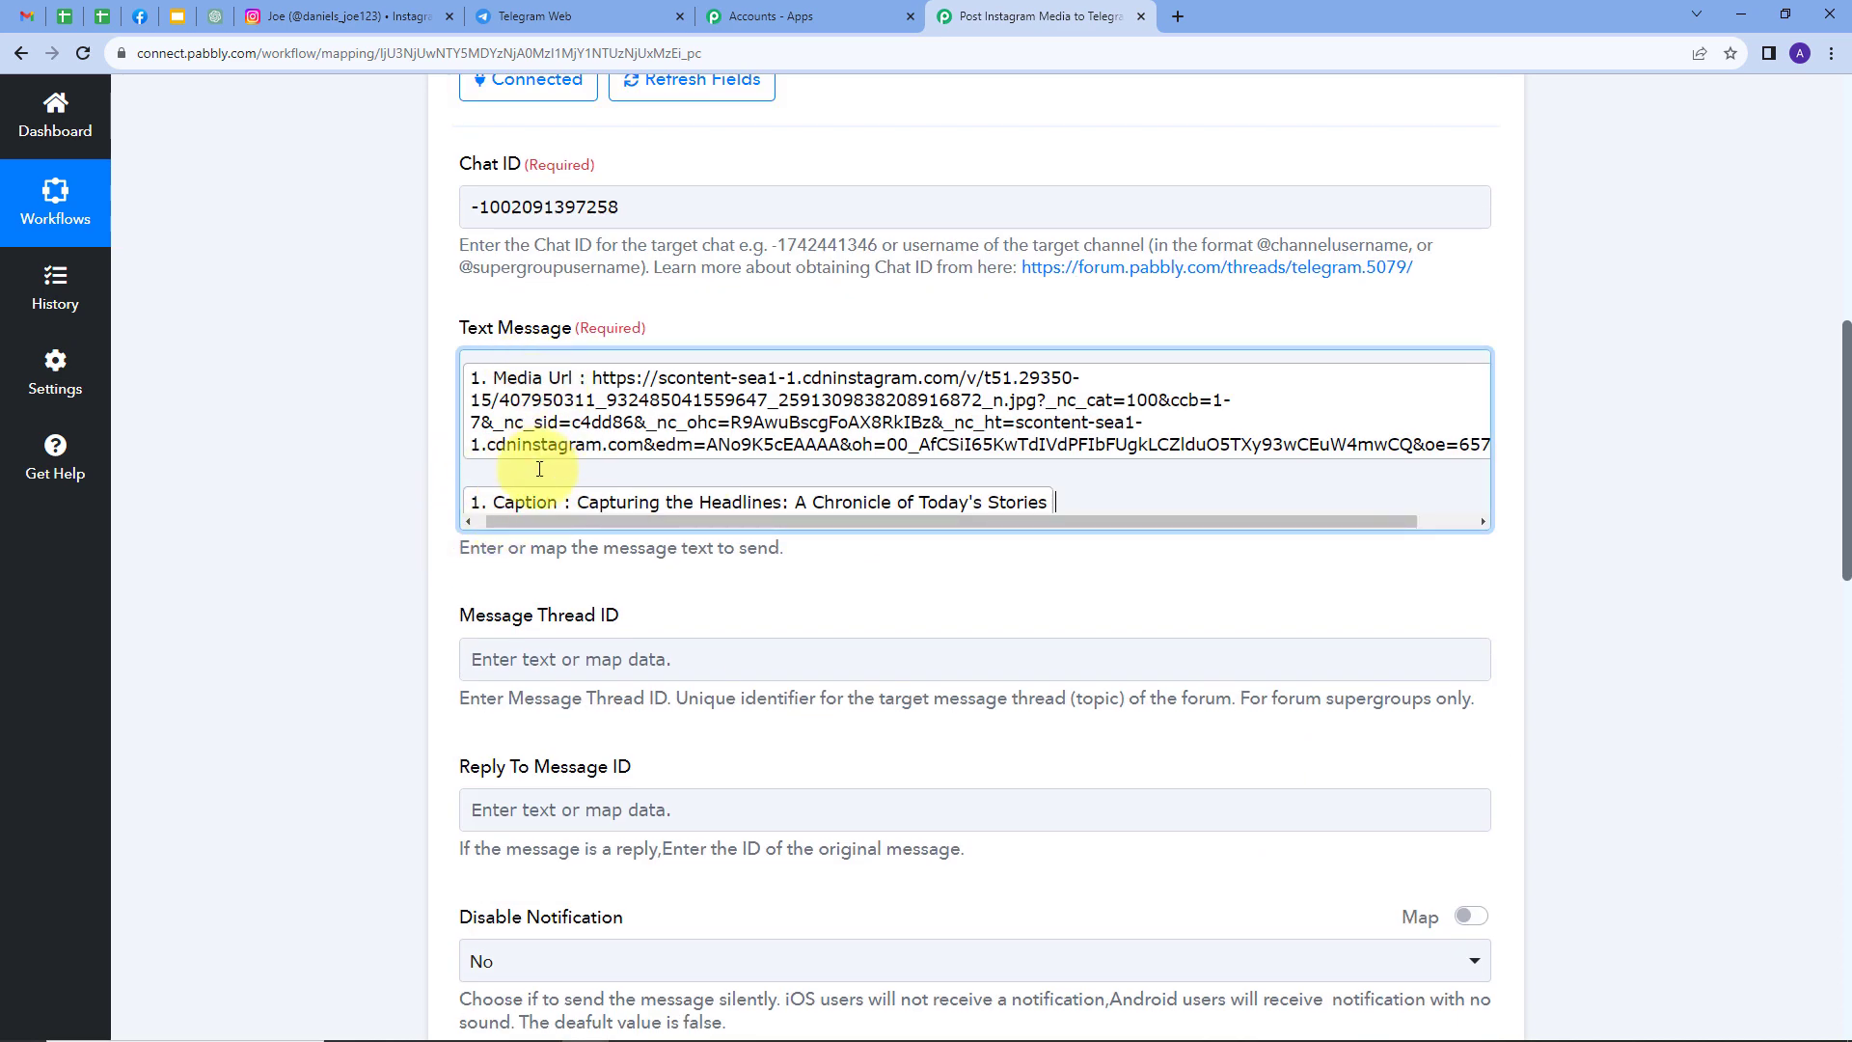
scroll(827, 591, "down", 2)
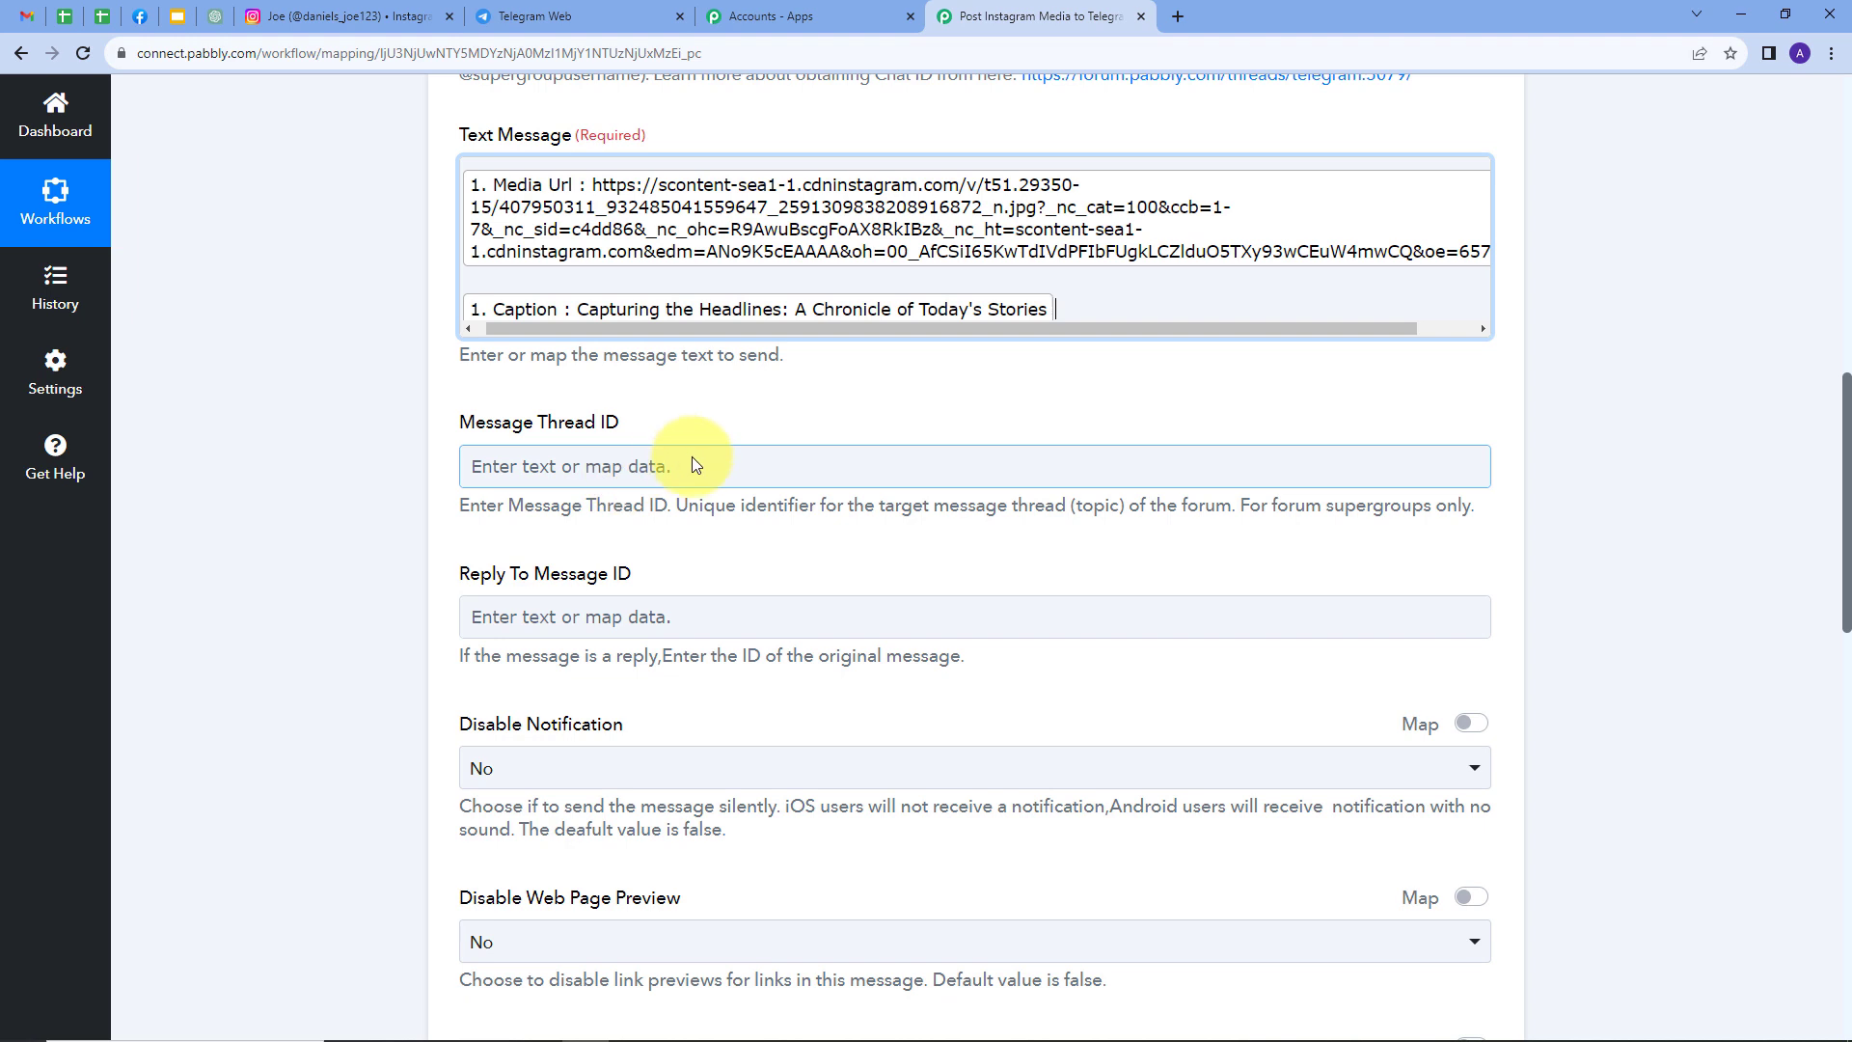
scroll(679, 450, "down", 1)
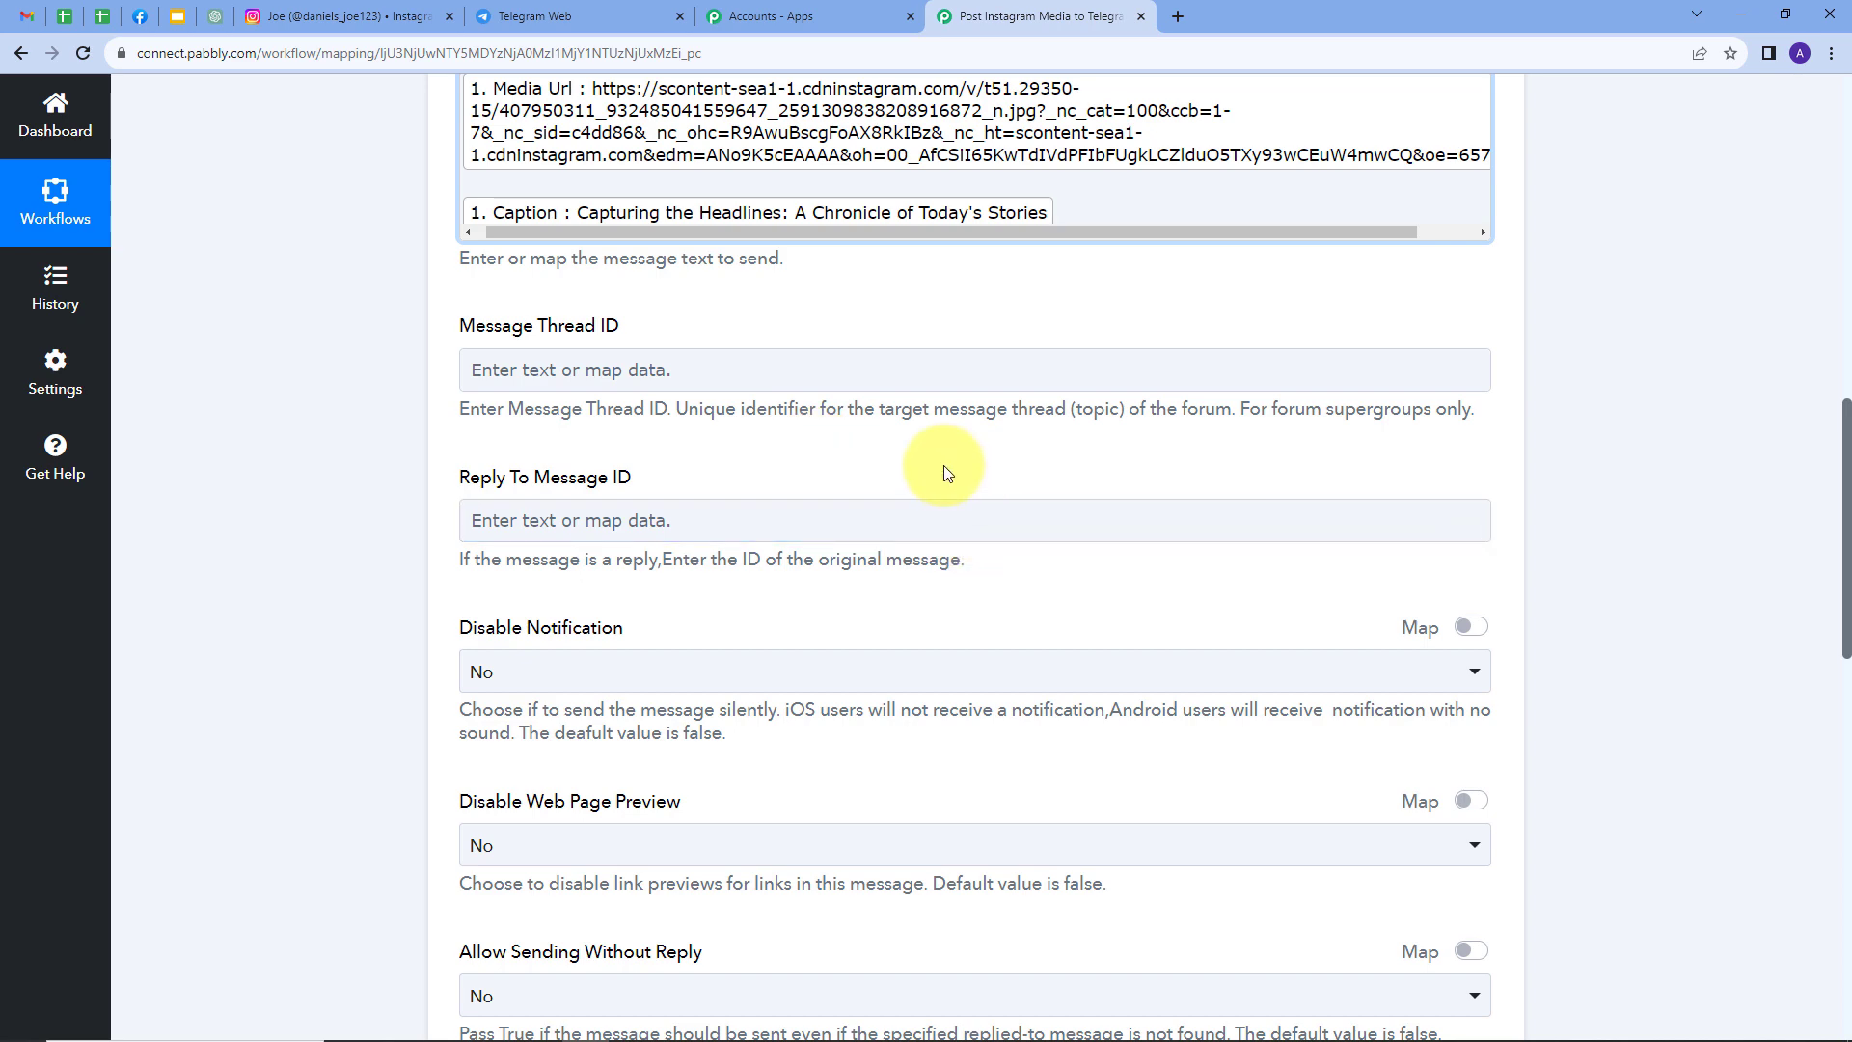
scroll(944, 465, "down", 10)
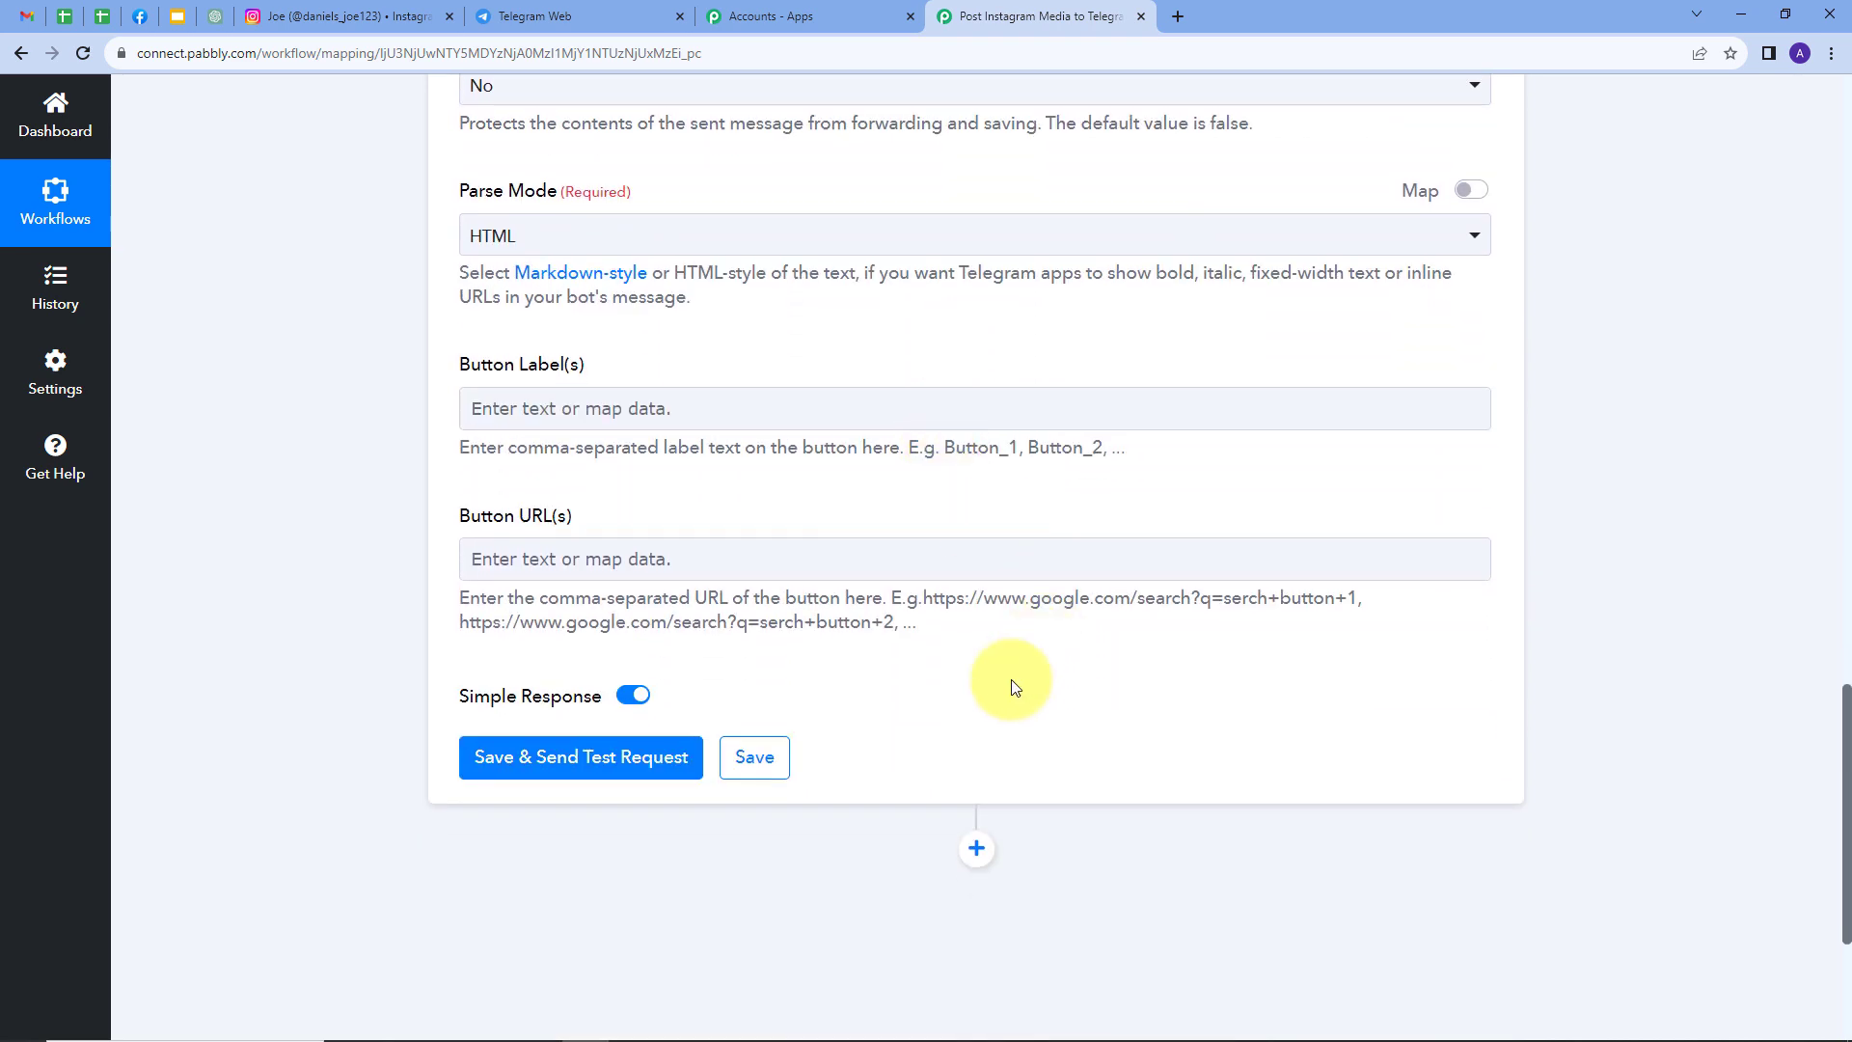
Save the Telegram step, send a test request, and check the channel post in Telegram Web
left_click(536, 761)
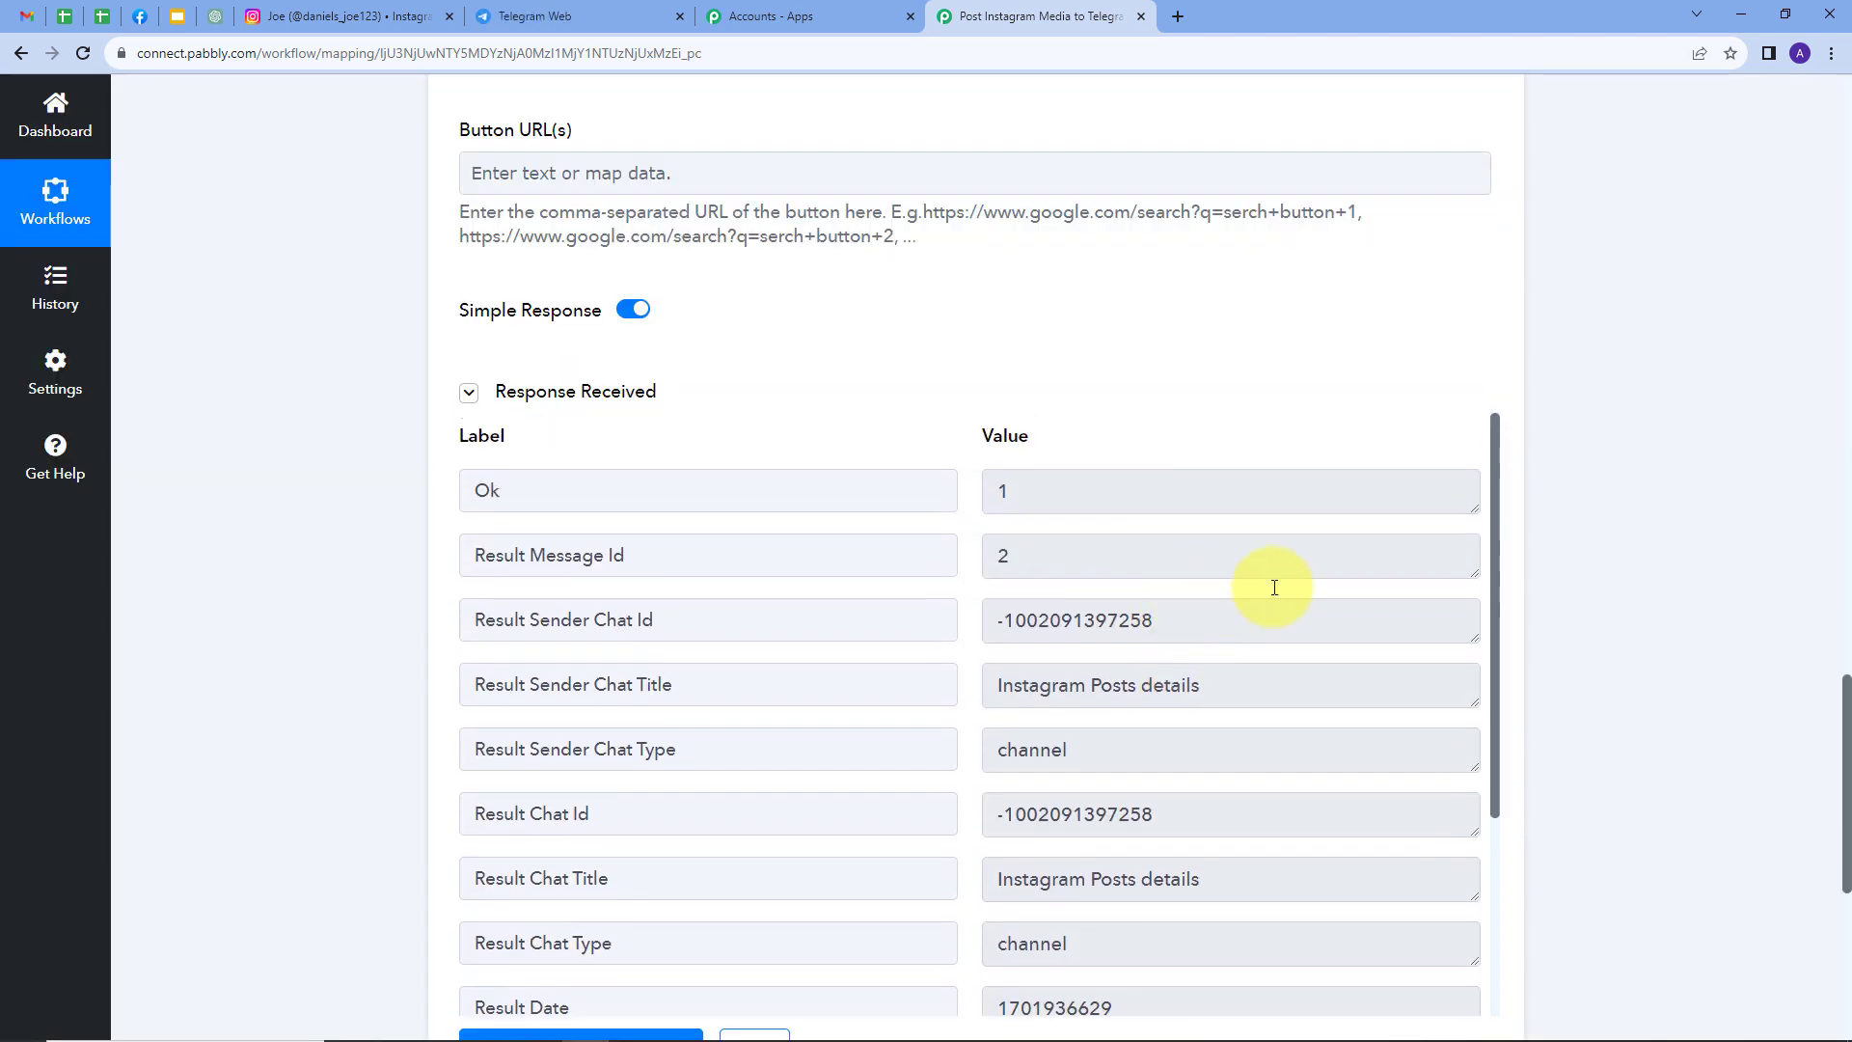
scroll(1547, 530, "down", 1)
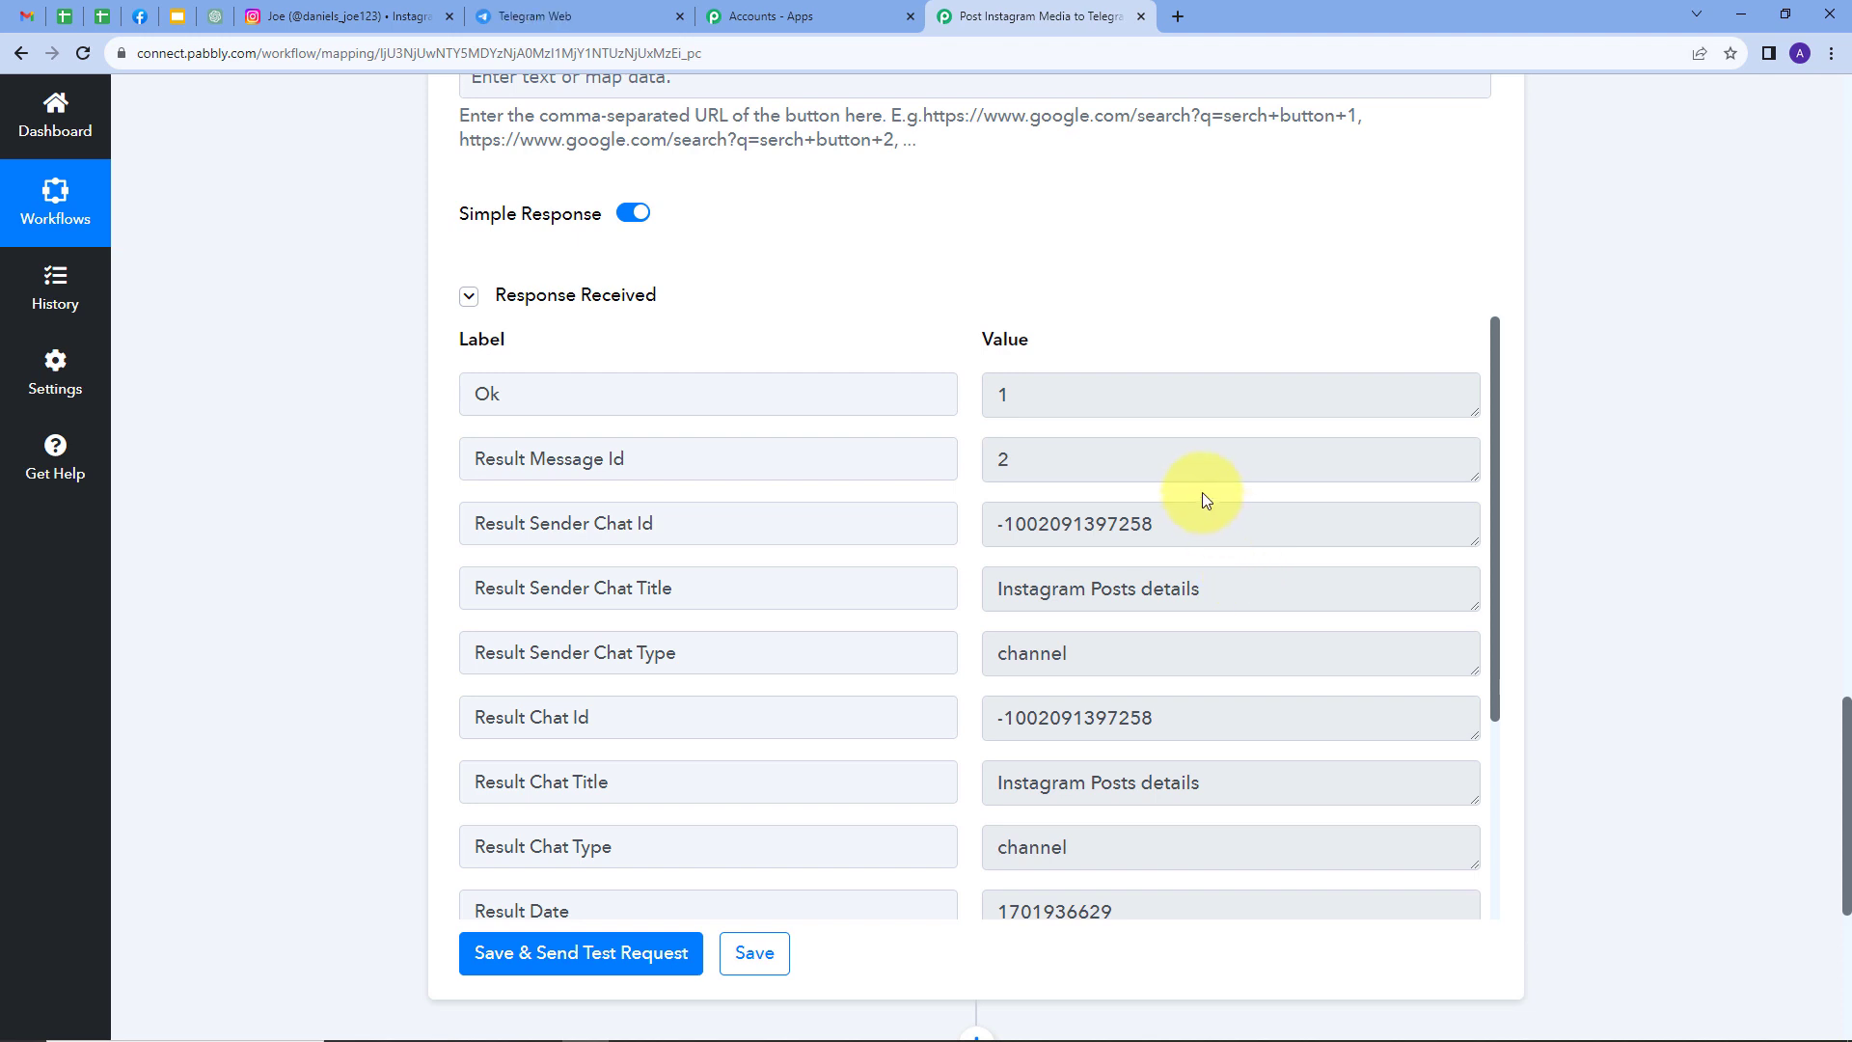
left_click(518, 21)
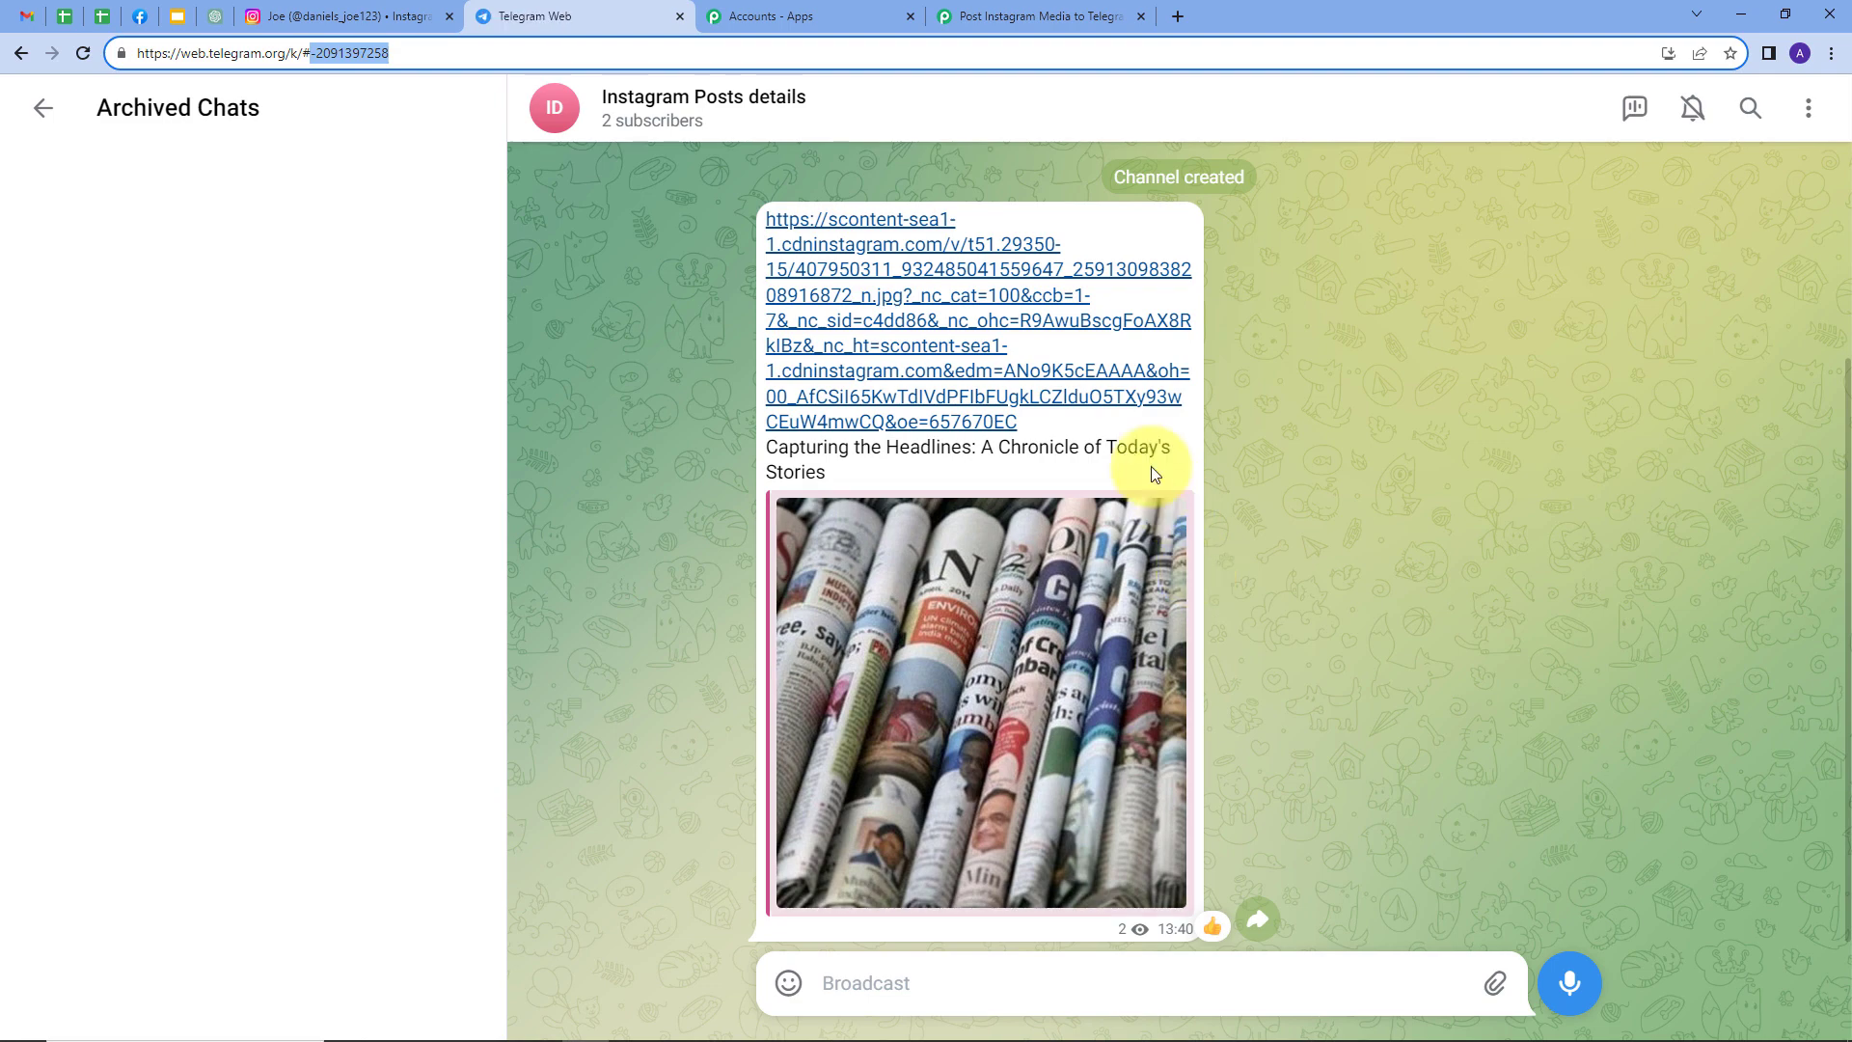
Return to the 'Post Instagram Media to Telegram Channel' workflow in Pabbly Connect after checking the channel post
left_click(1044, 23)
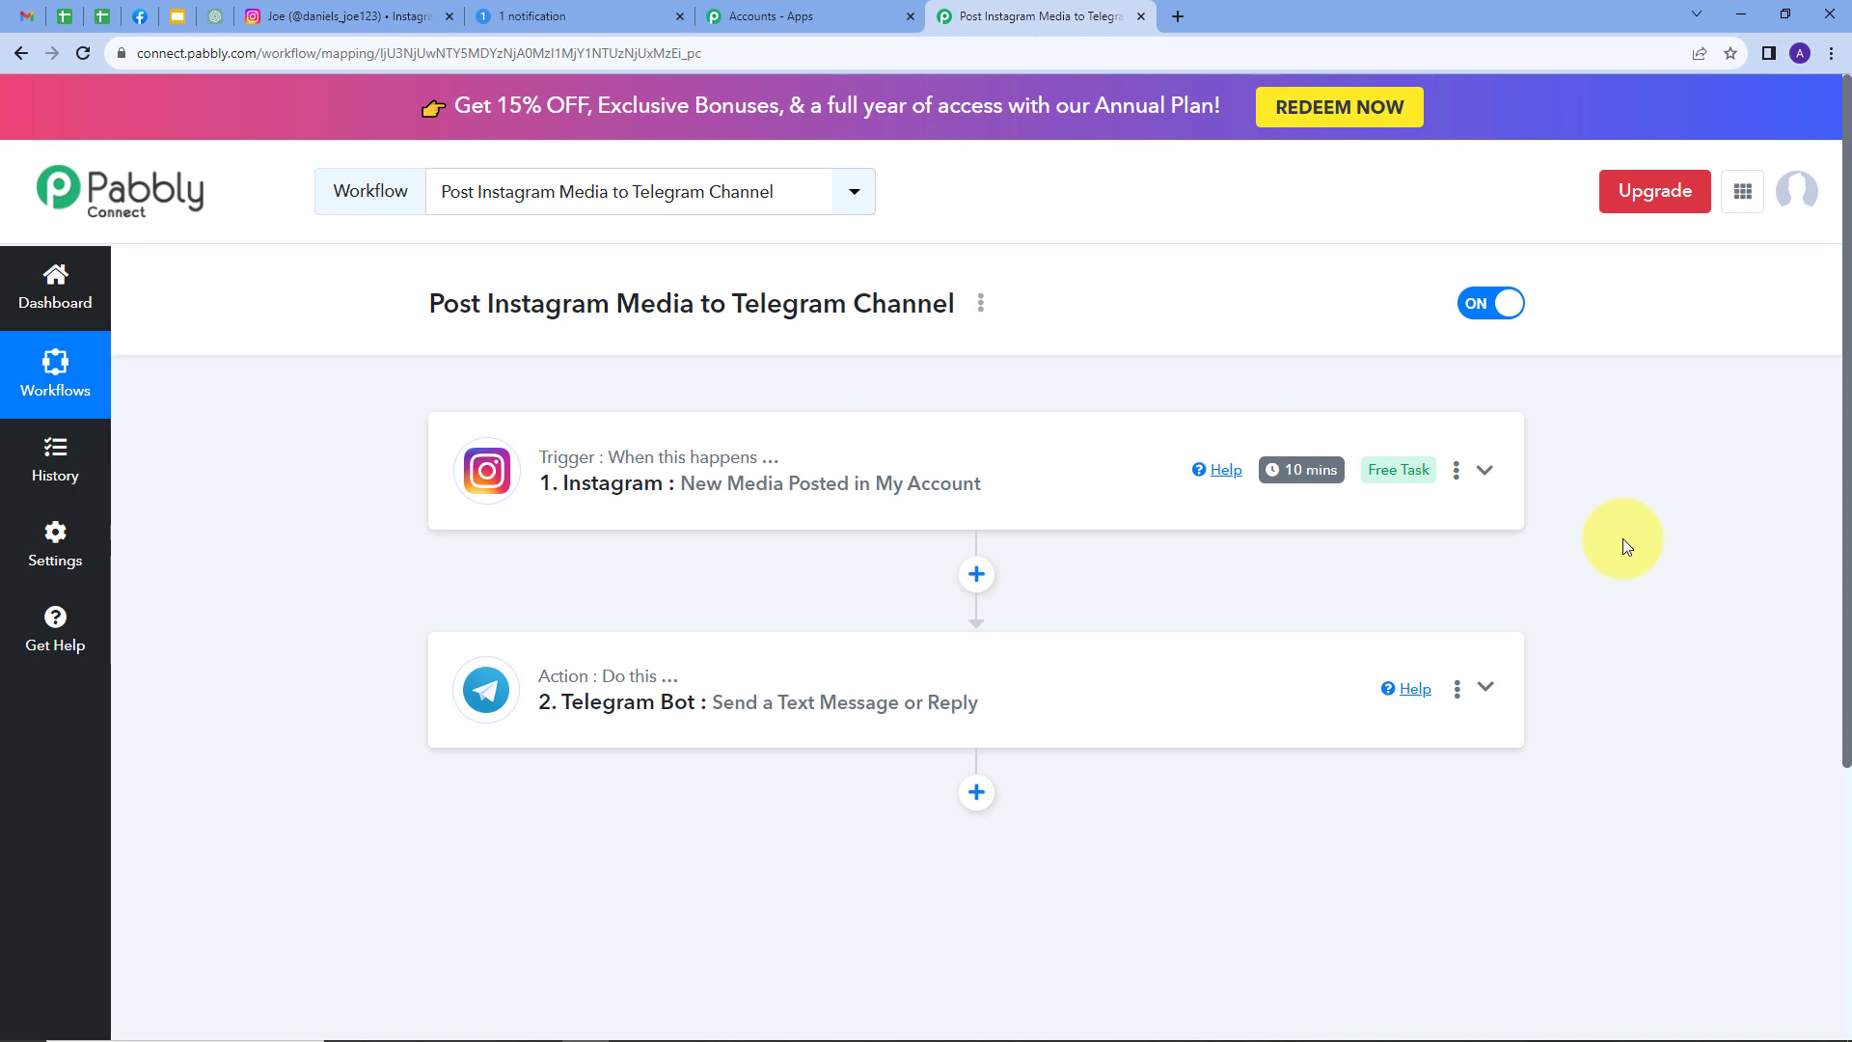